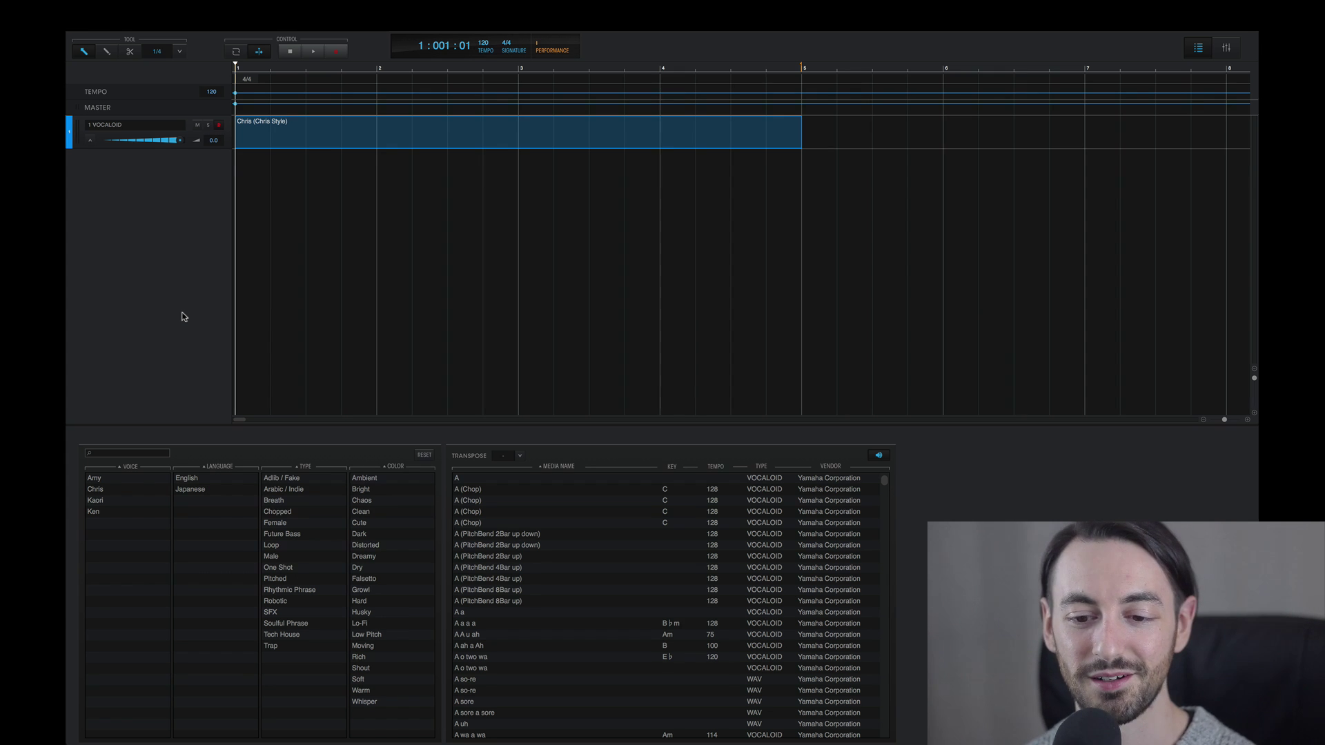
Remove the 'V5 Sample Packs_00X_' prefix so the first two files become Ah ah.wav and Ohh.wav
left_click(470, 161)
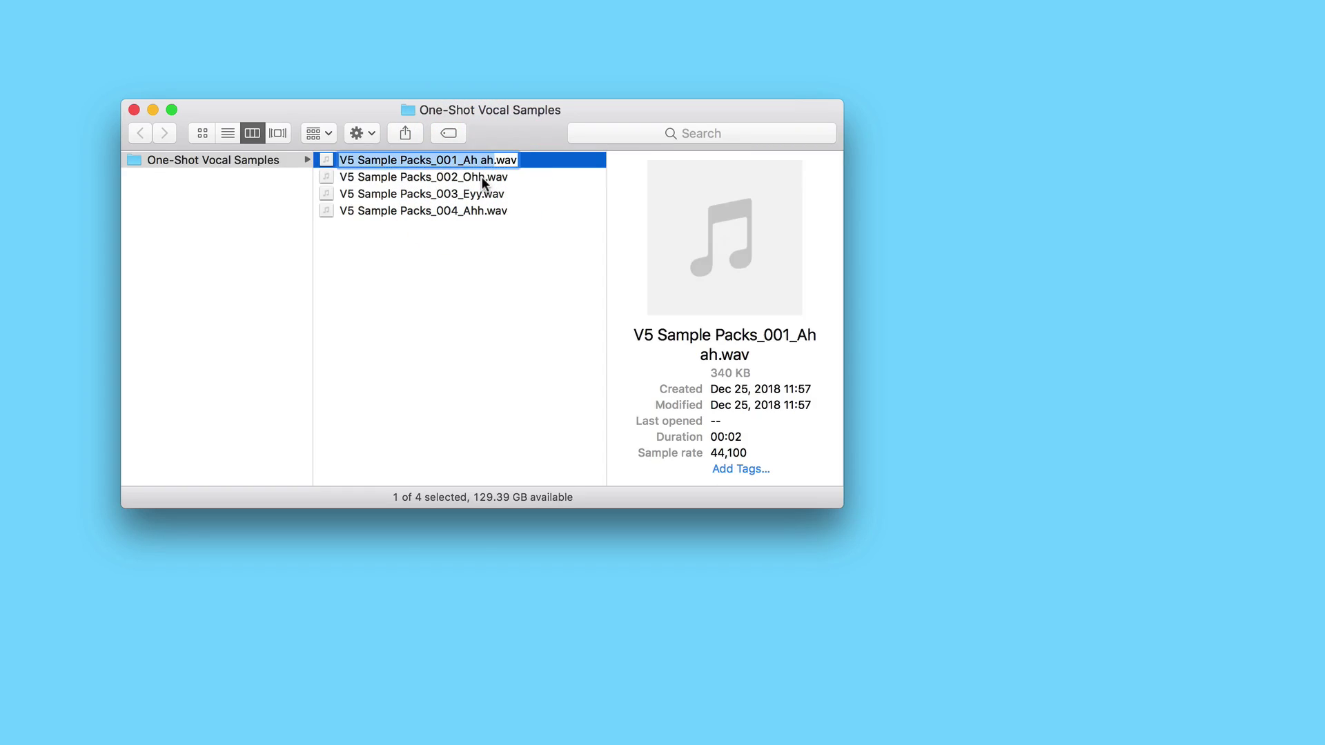
left_click(471, 160)
key("super+shift+Left")
key("BackSpace")
key("Return")
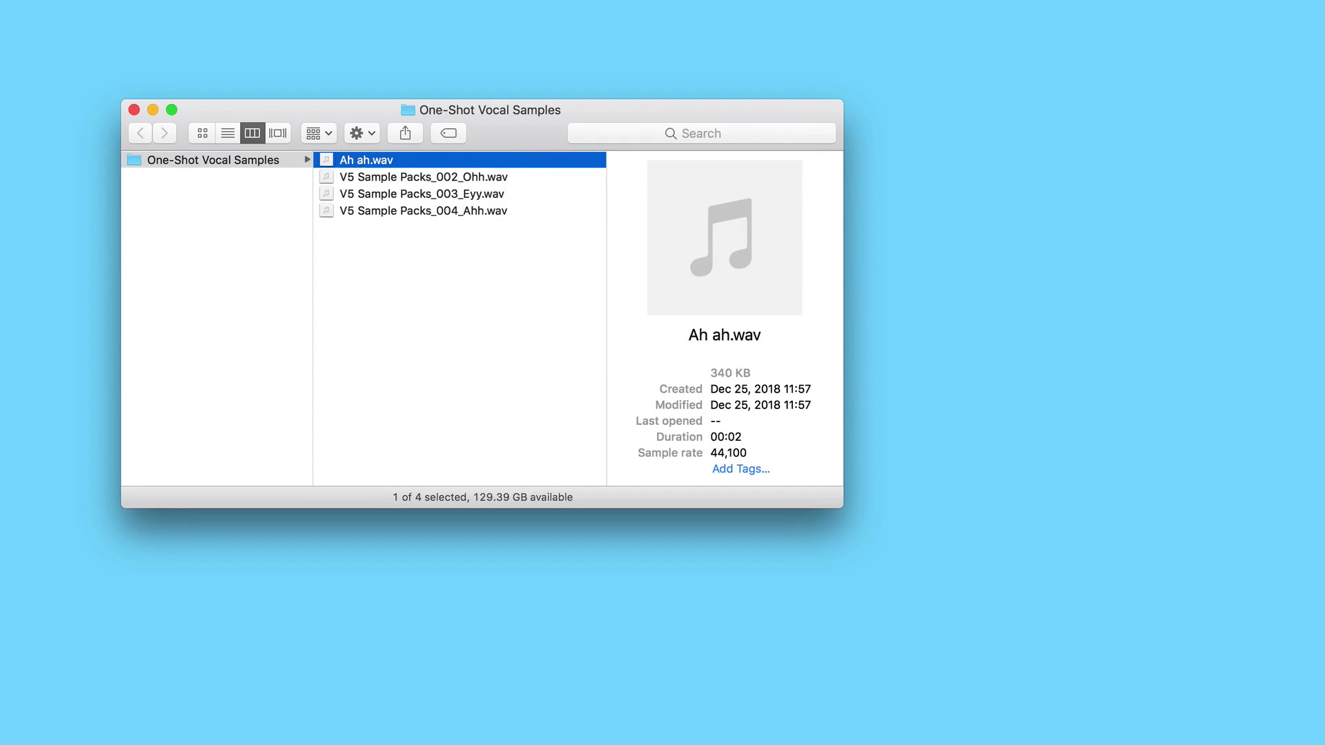
key("Tab")
key("Return")
key("shift+Left")
key("shift+Left")
key("shift+Left")
key("BackSpace")
key("Return")
Remove the prefix from the remaining two files, leaving Eyy.wav and Ahh.wav
key("Tab")
key("Return")
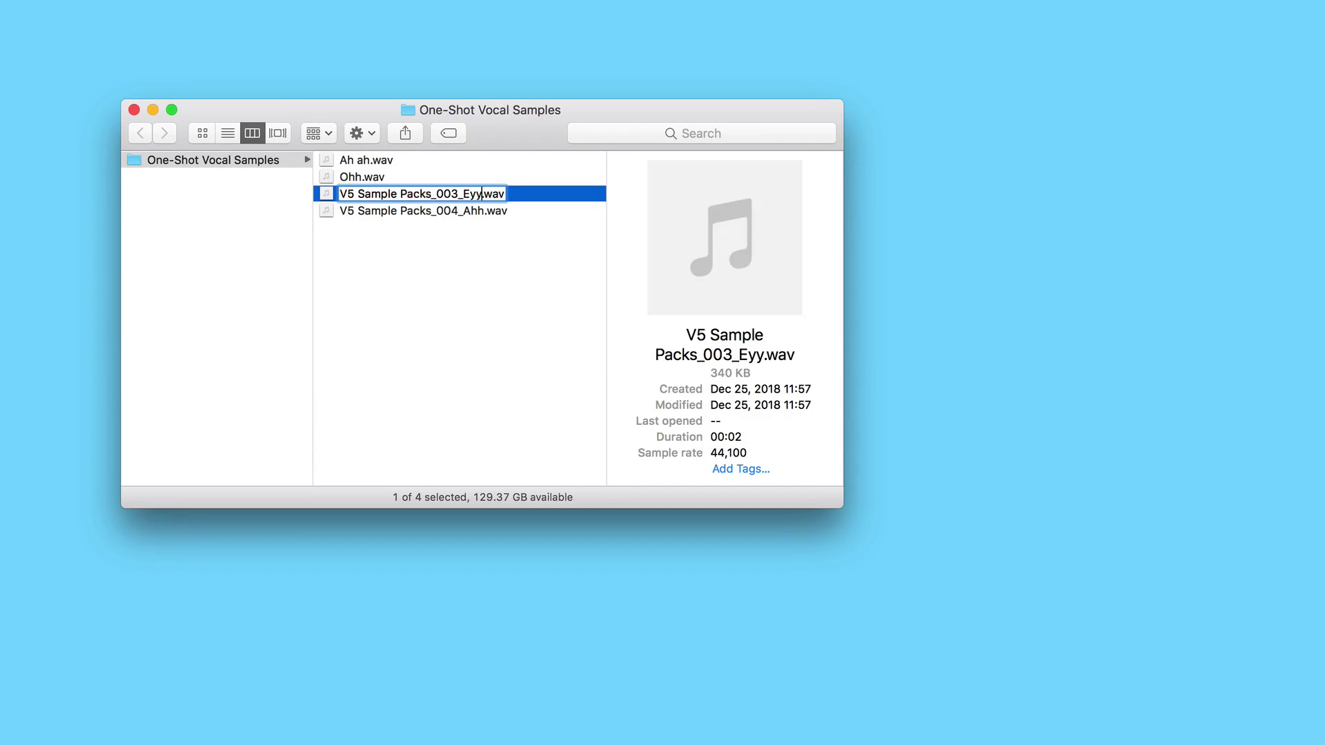
key("shift+Left")
key("shift+Left")
key("shift+Left")
key("BackSpace")
key("Return")
key("Tab")
key("Tab")
key("Return")
key("shift+Left")
key("shift+Left")
key("shift+Left")
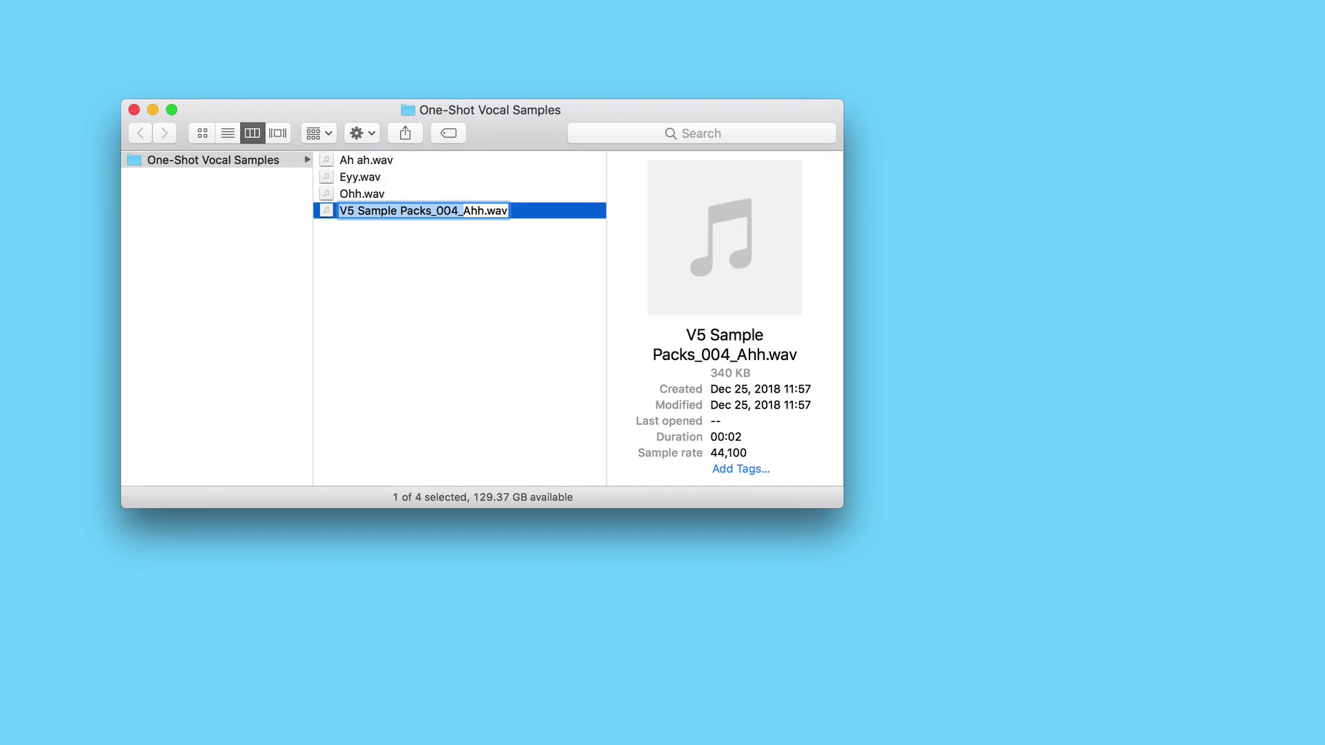
key("BackSpace")
key("Return")
key("Tab")
key("Tab")
Quick Look preview Ah ah.wav, Ahh.wav, Eyy.wav and Ohh.wav in turn
key("Up")
key("Up")
key("Up")
key("space")
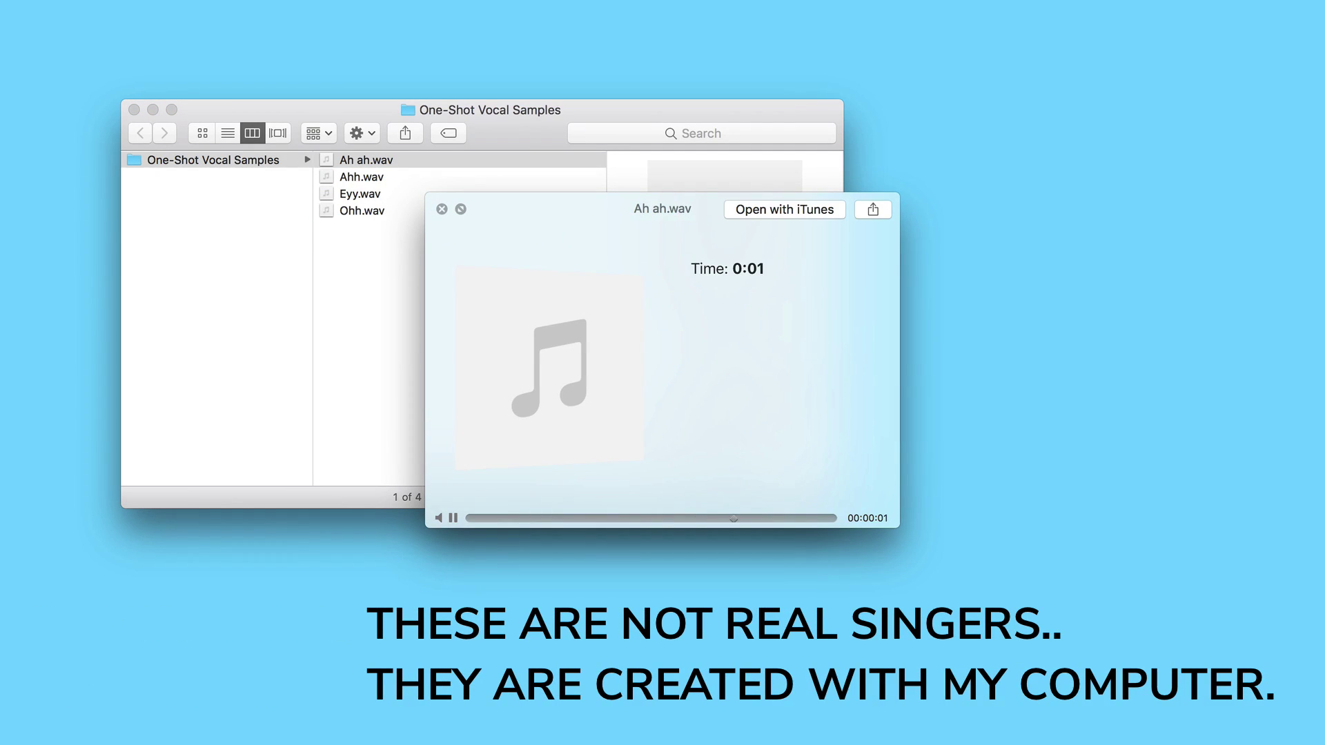
key("Down")
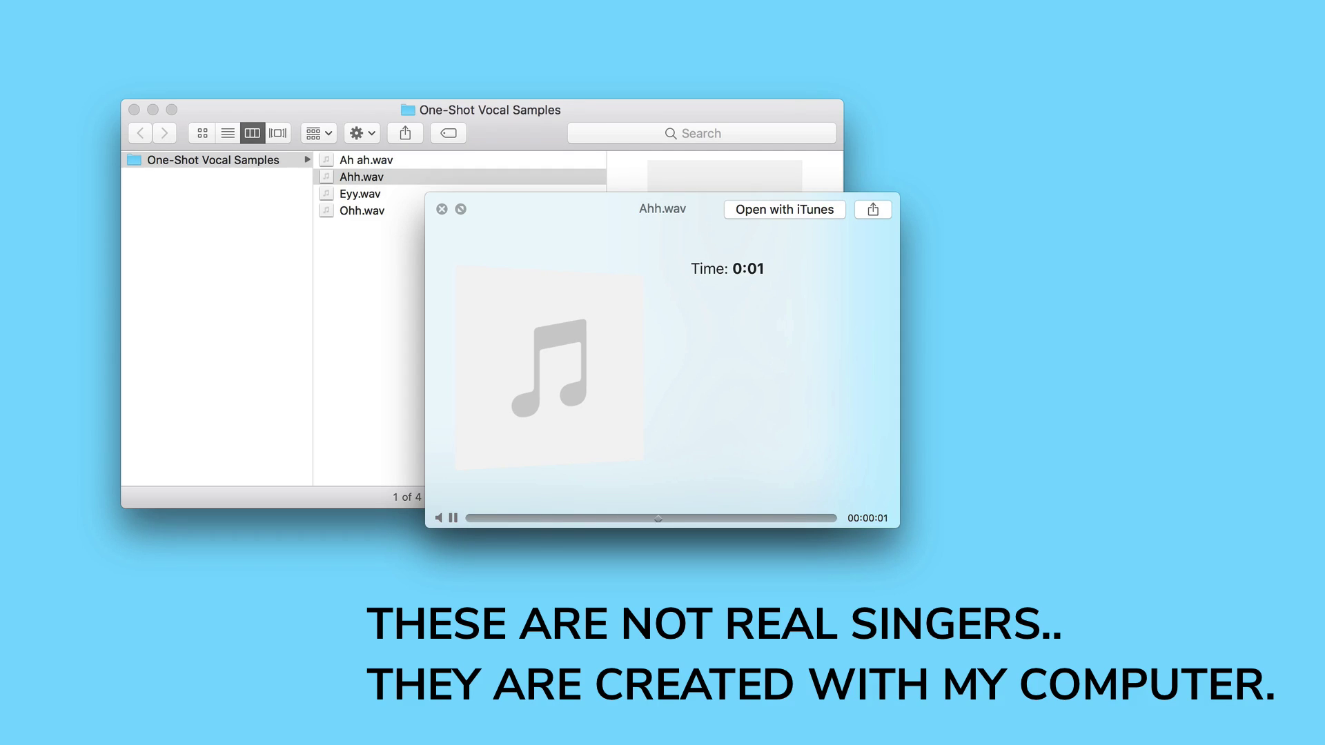
key("Down")
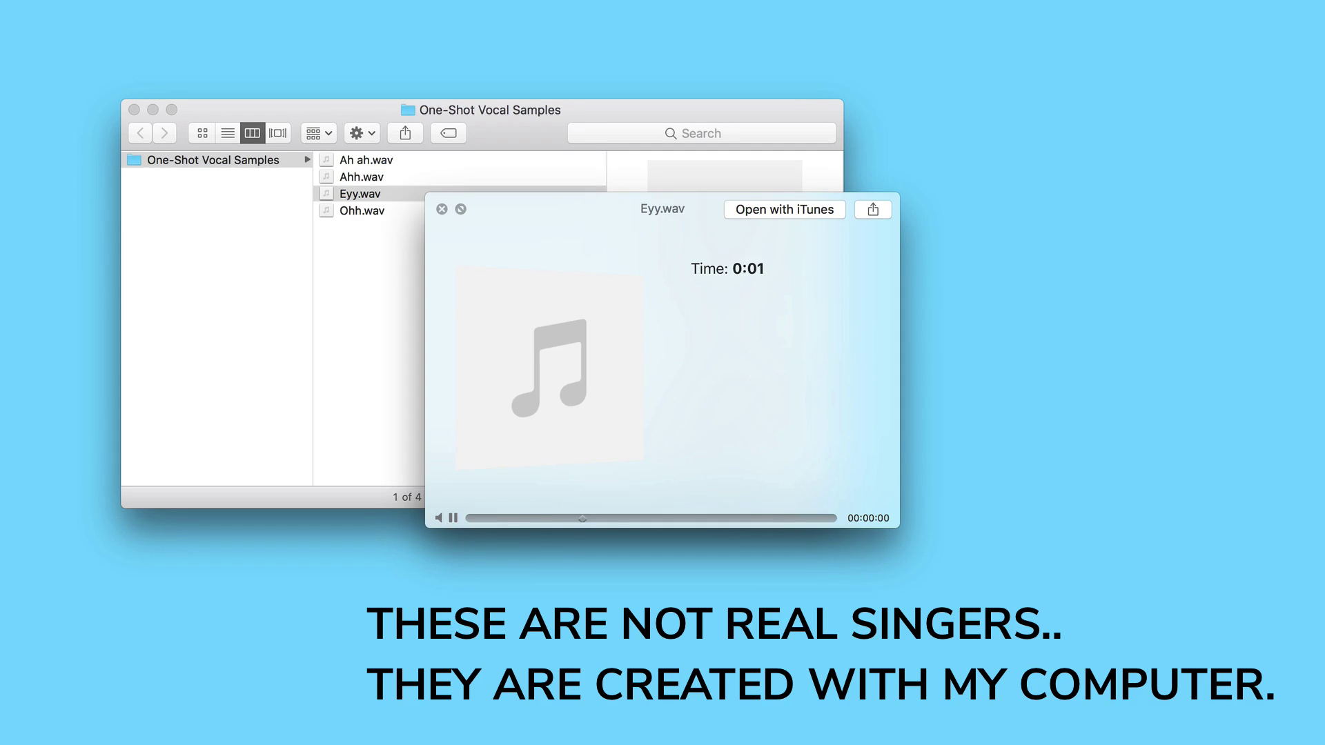
key("Down")
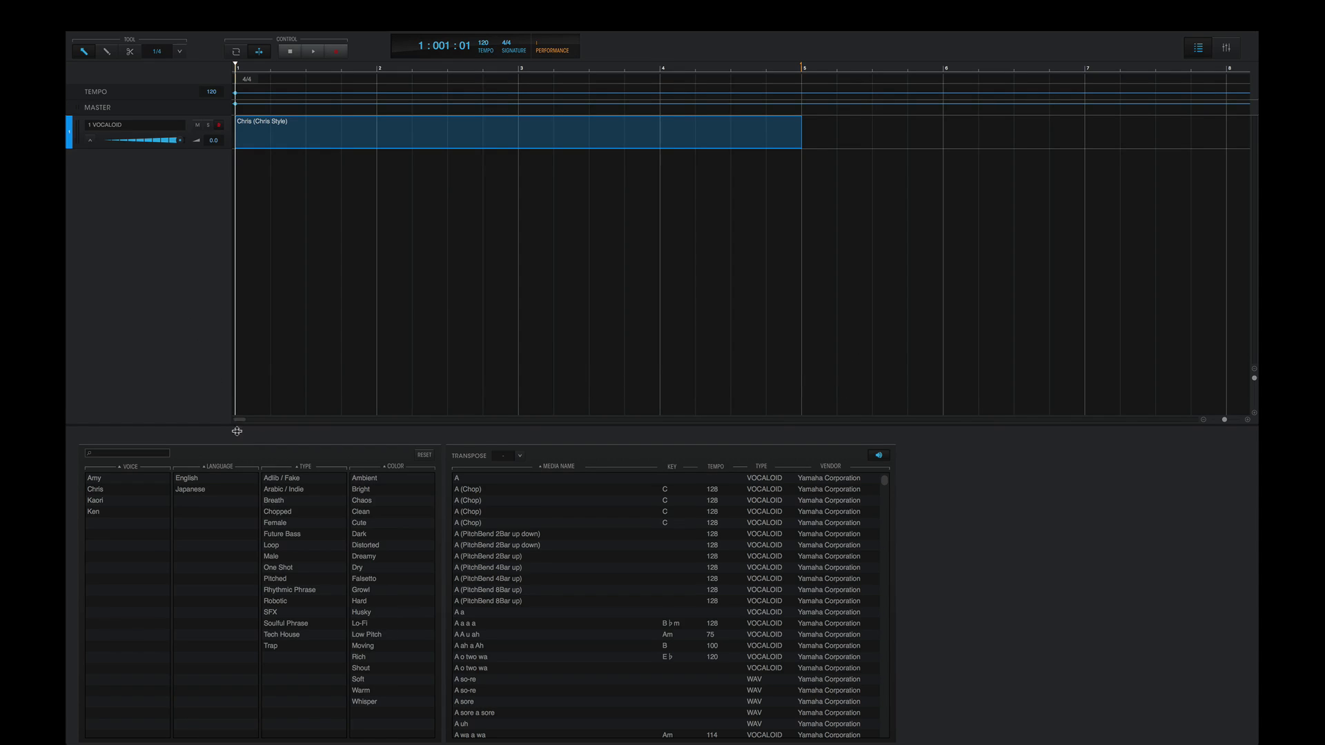
Filter phrases to Soulful Phrase, delete the Amen part's men note, and choose multichannel mixdown
left_click(312, 625)
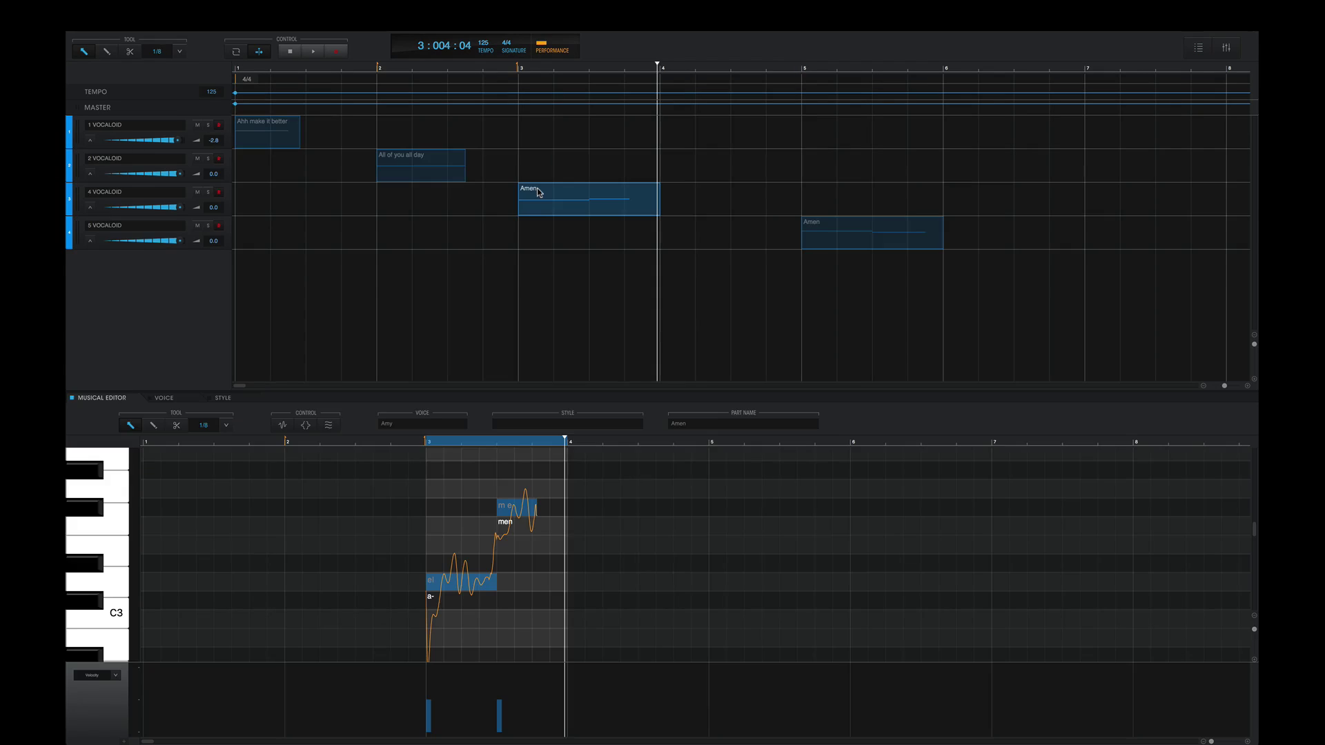
left_click(515, 505)
key("Delete")
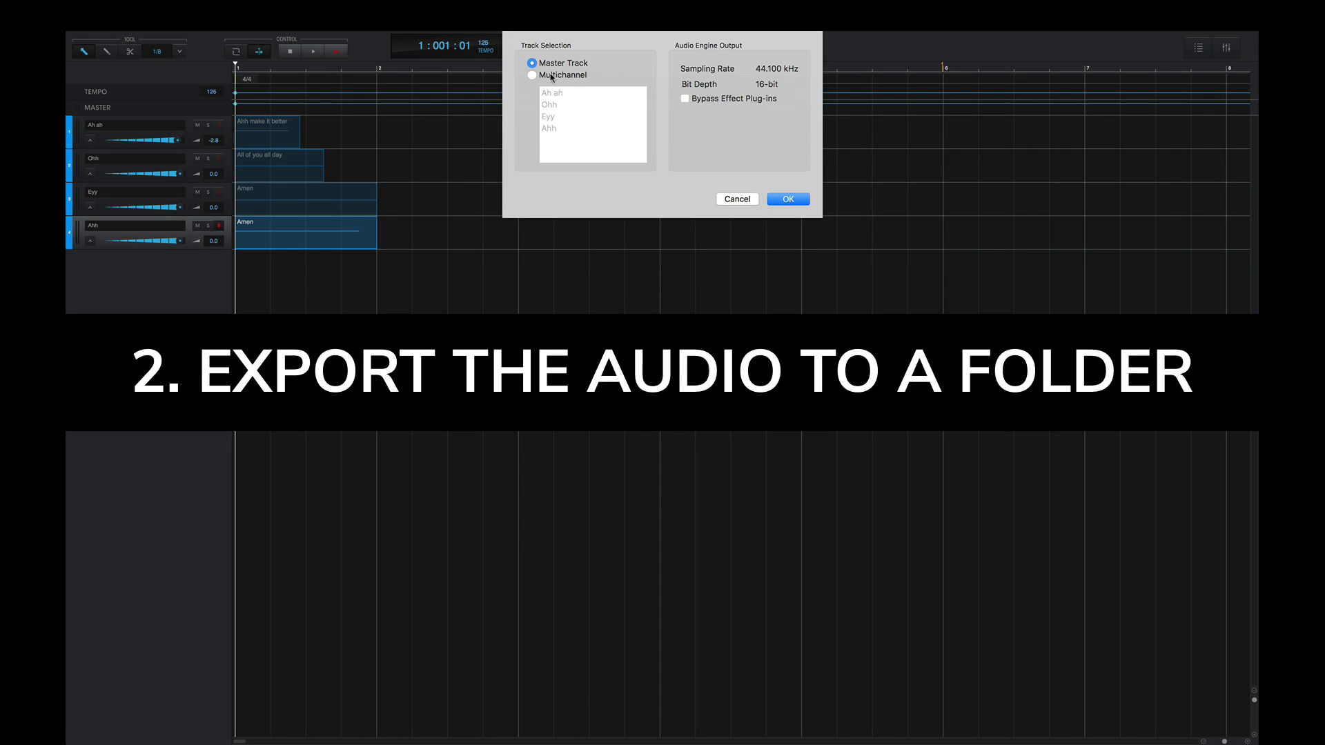
left_click(551, 76)
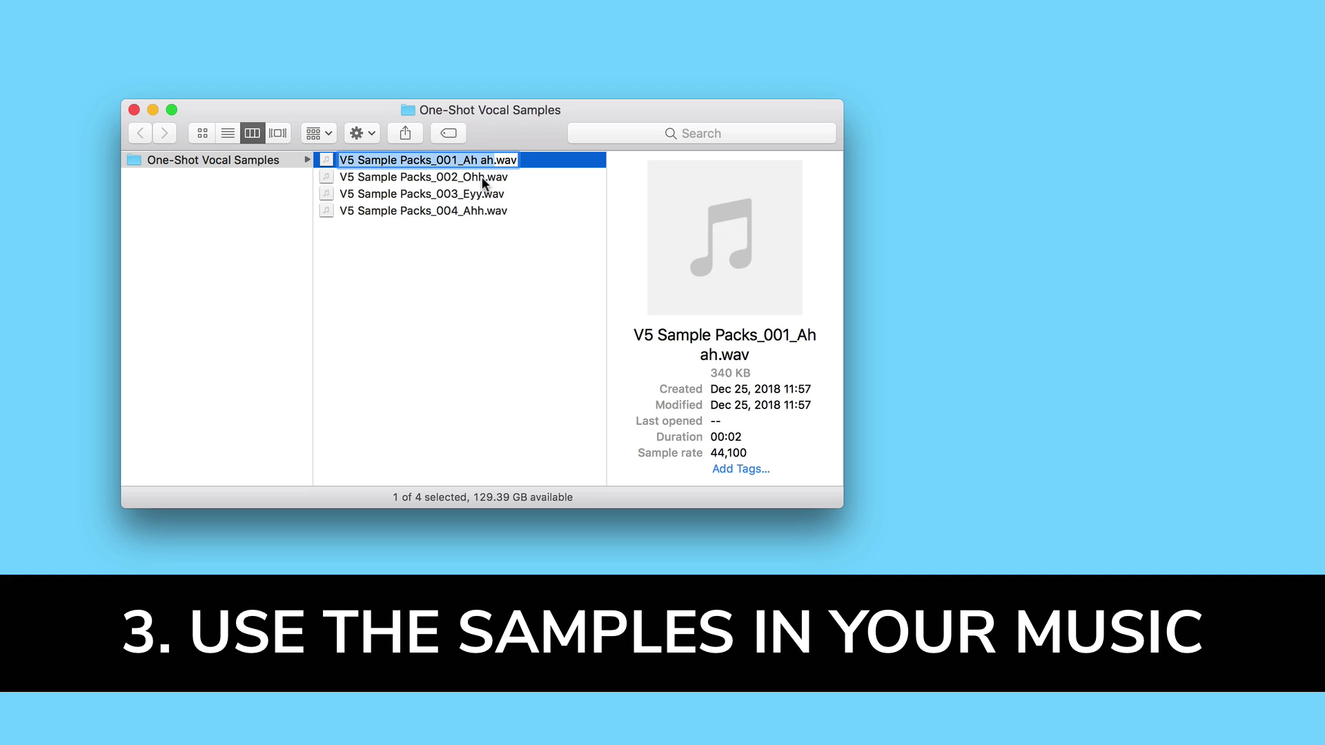
Strip the 'V5 Sample Packs_001_' prefix so the first sample is named Ah ah.wav
left_click(481, 161)
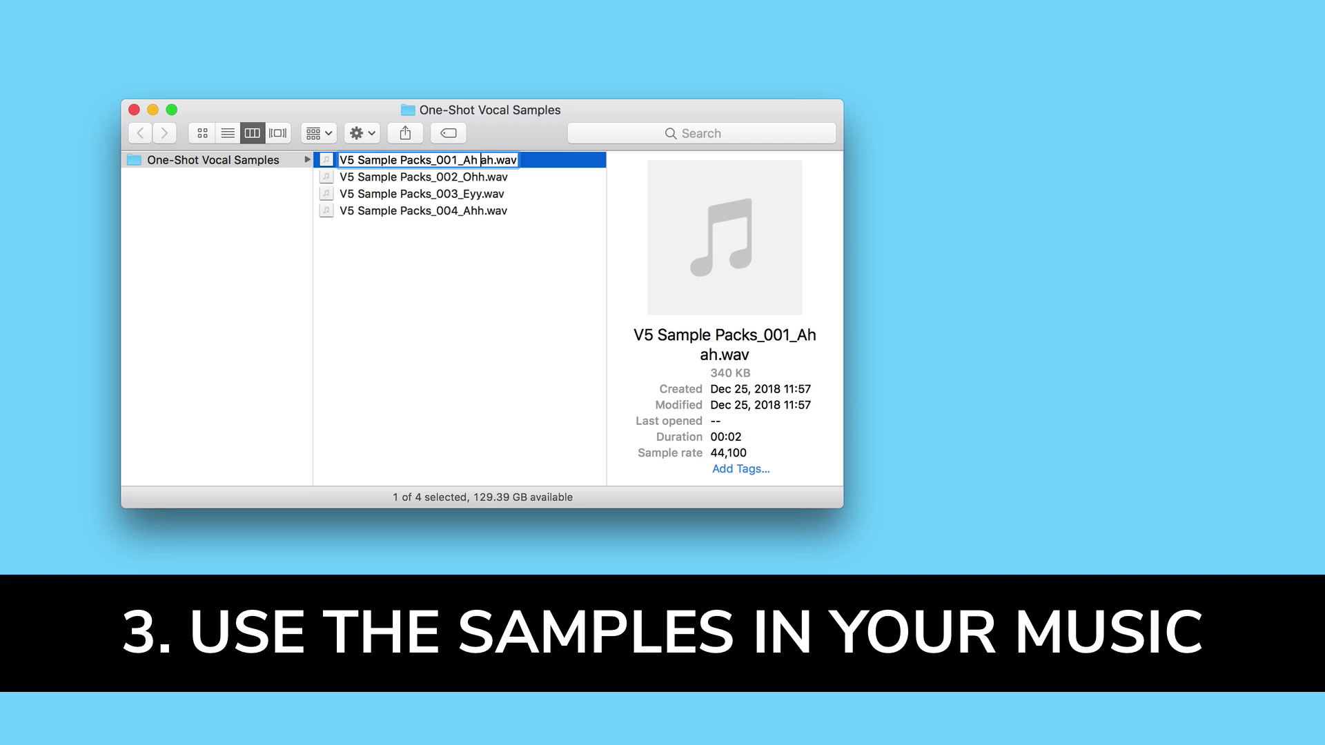
key("shift+super+Left")
key("BackSpace")
key("Return")
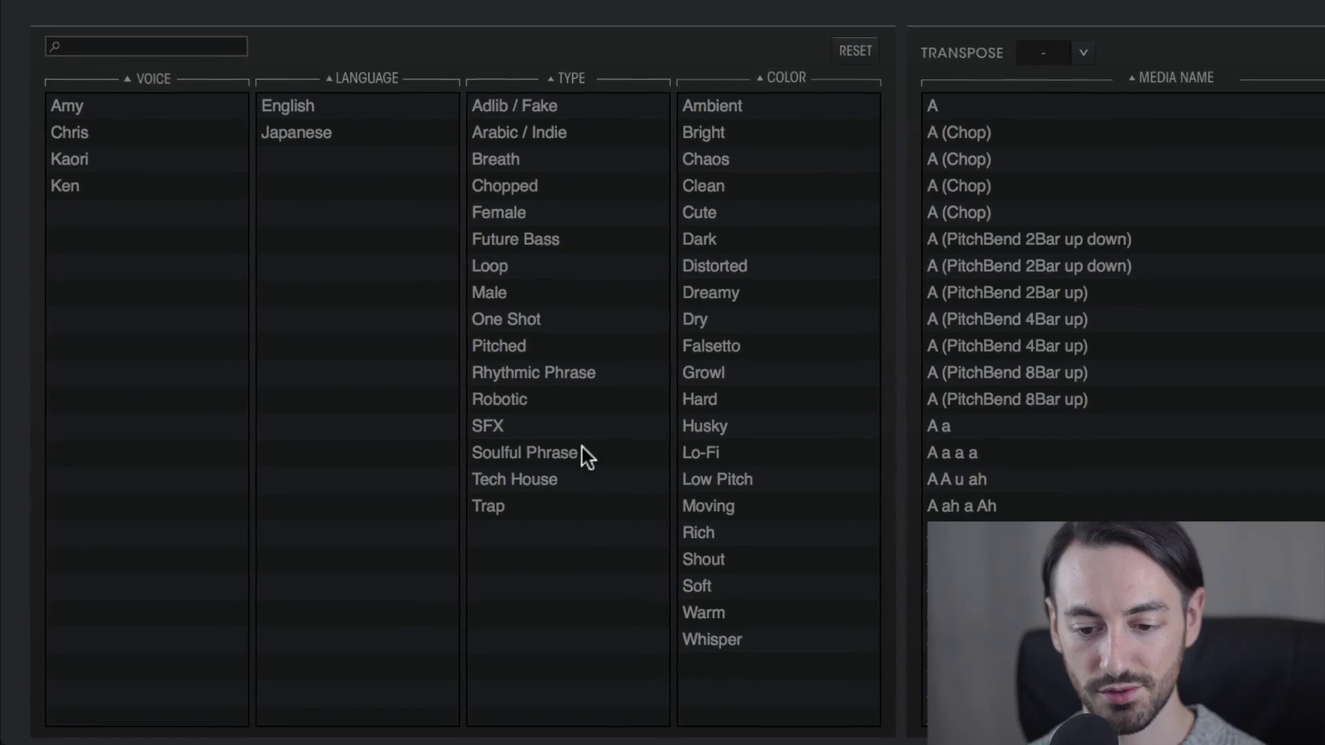
Filter to Soulful Phrase, preview 'Ahh make it better', set tempo 125, and delete the Chris clip
left_click(310, 622)
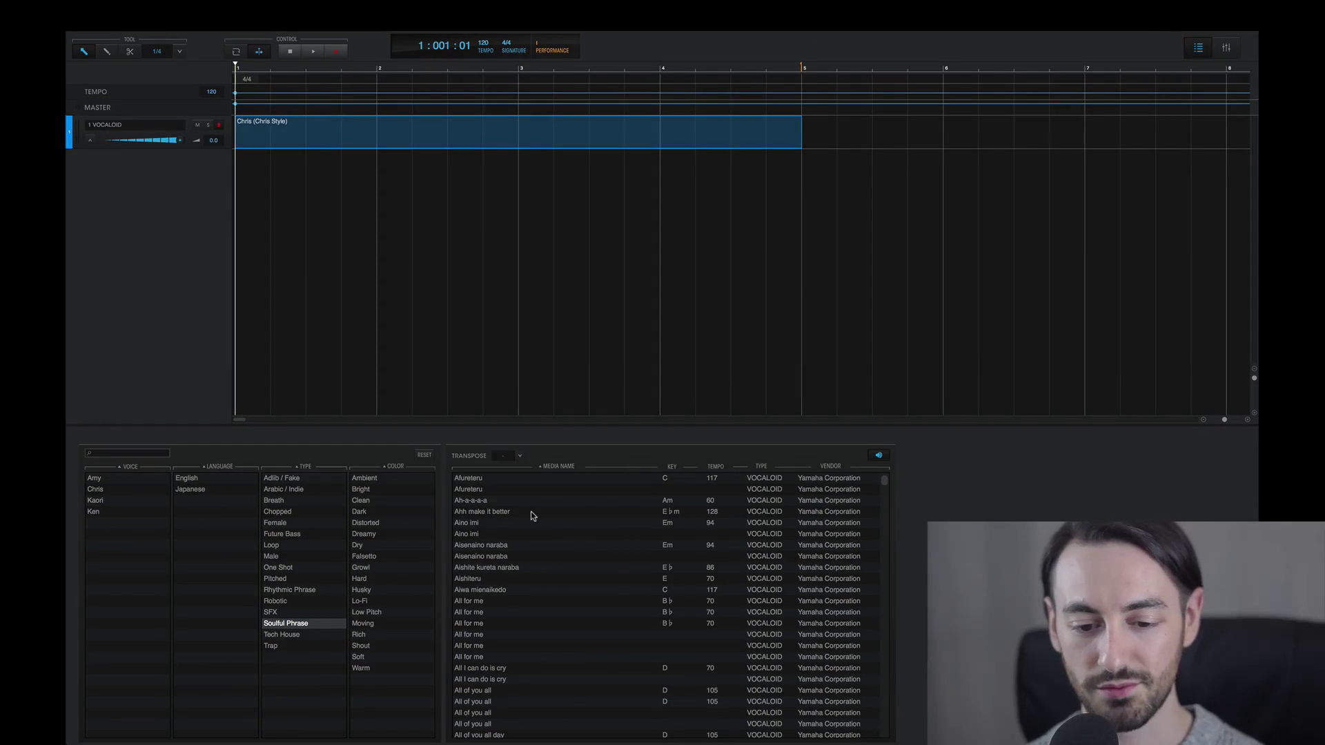
left_click(531, 512)
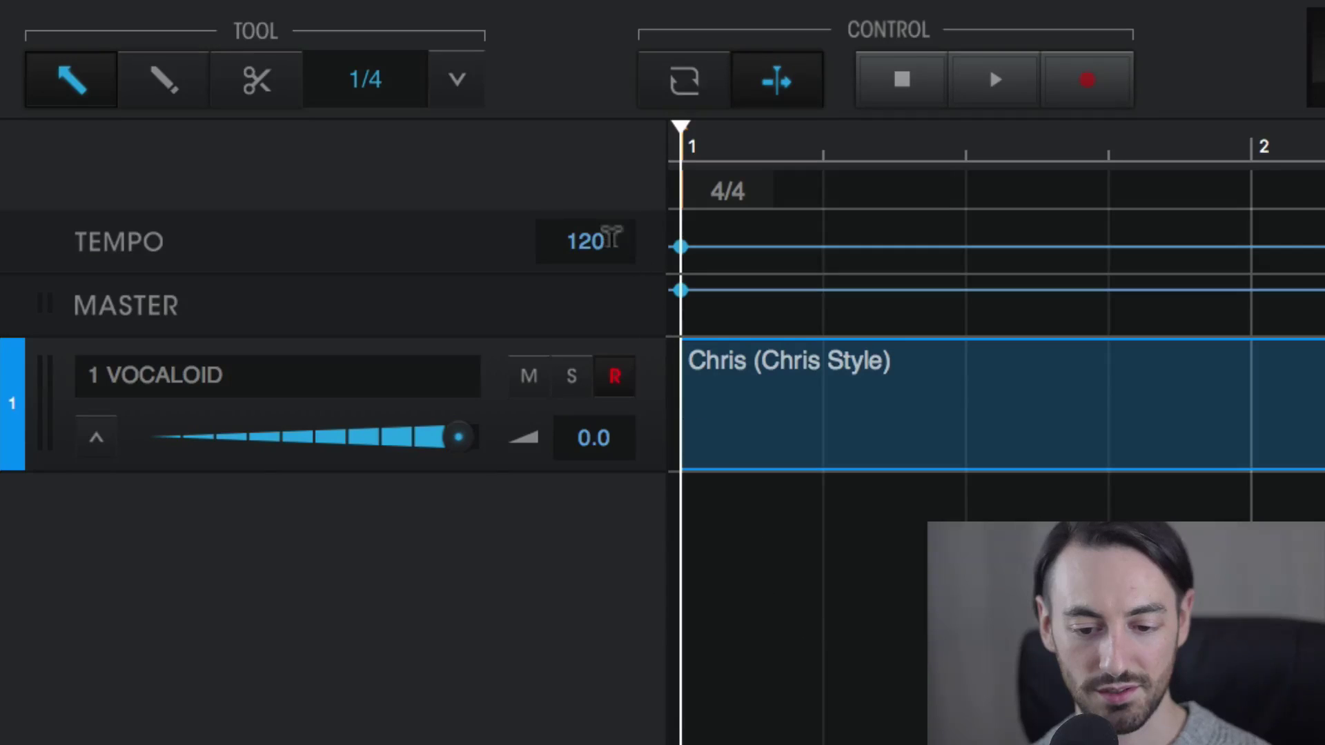
double_click(610, 238)
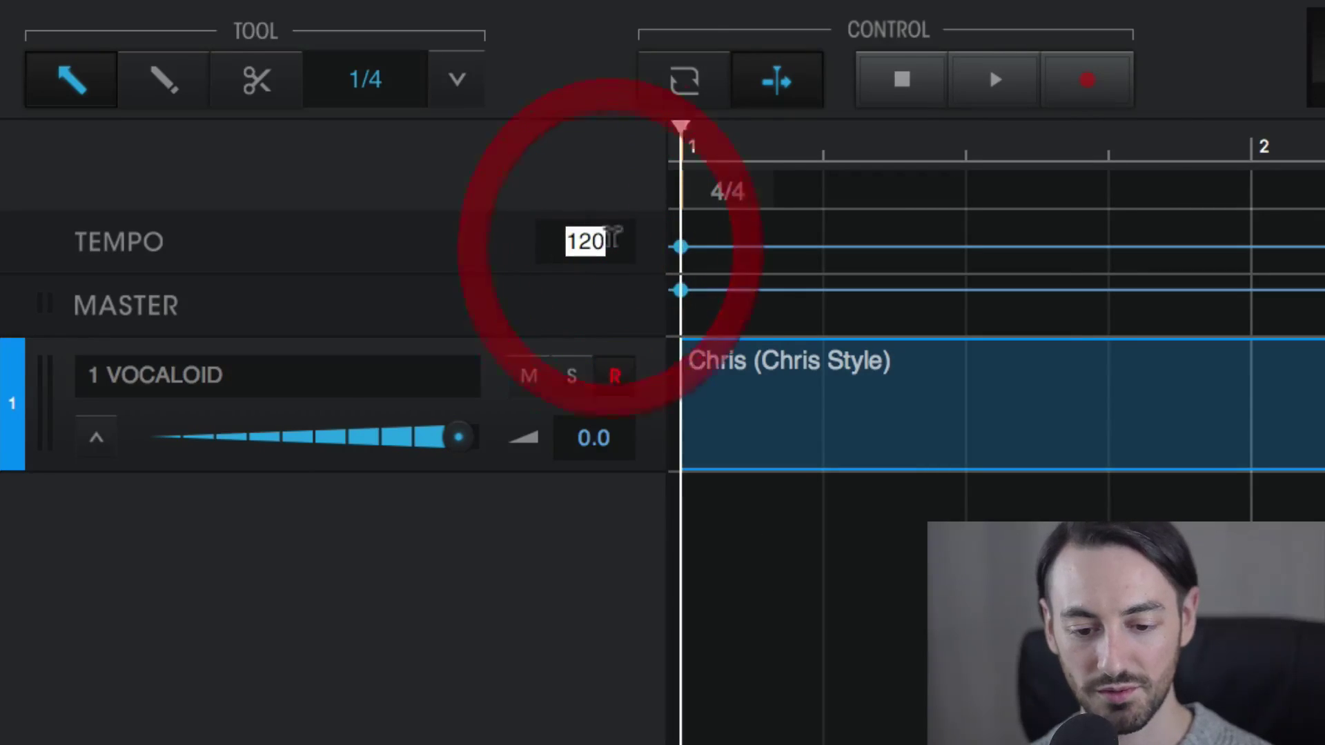
type("125")
key("Return")
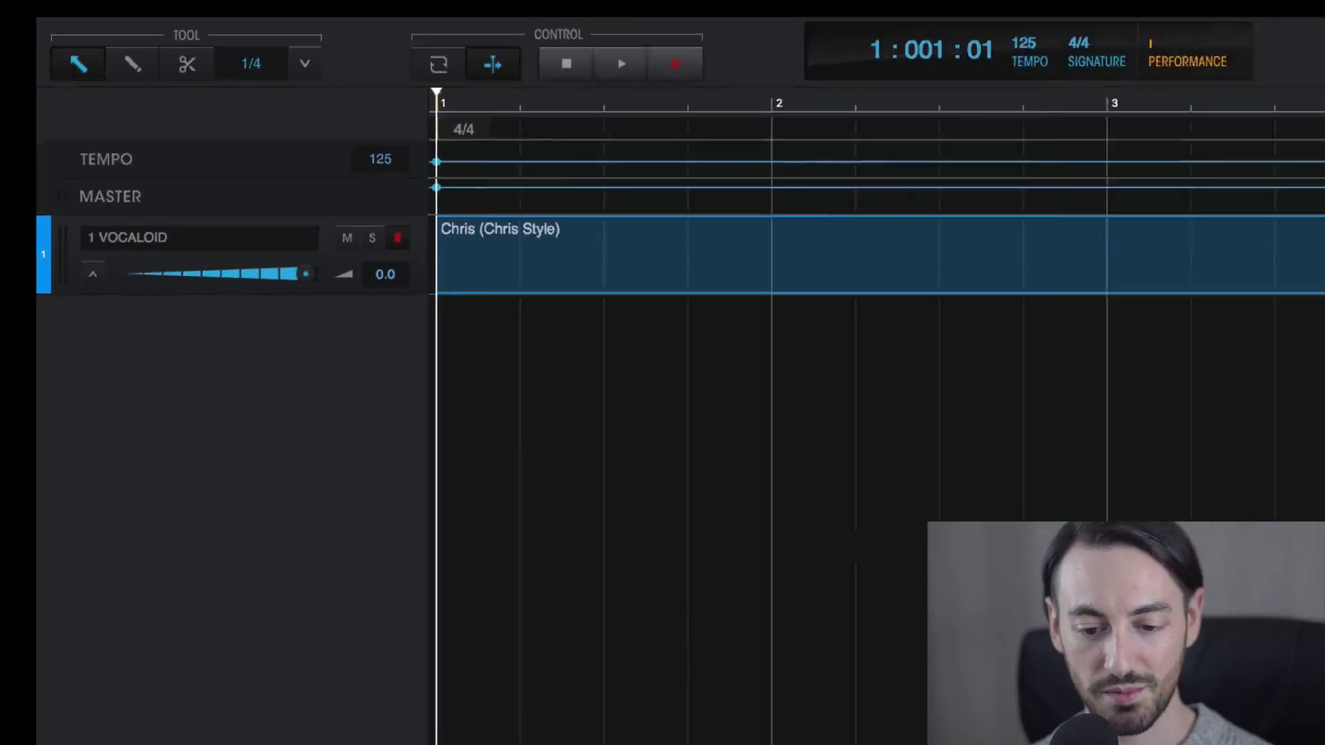
key("Delete")
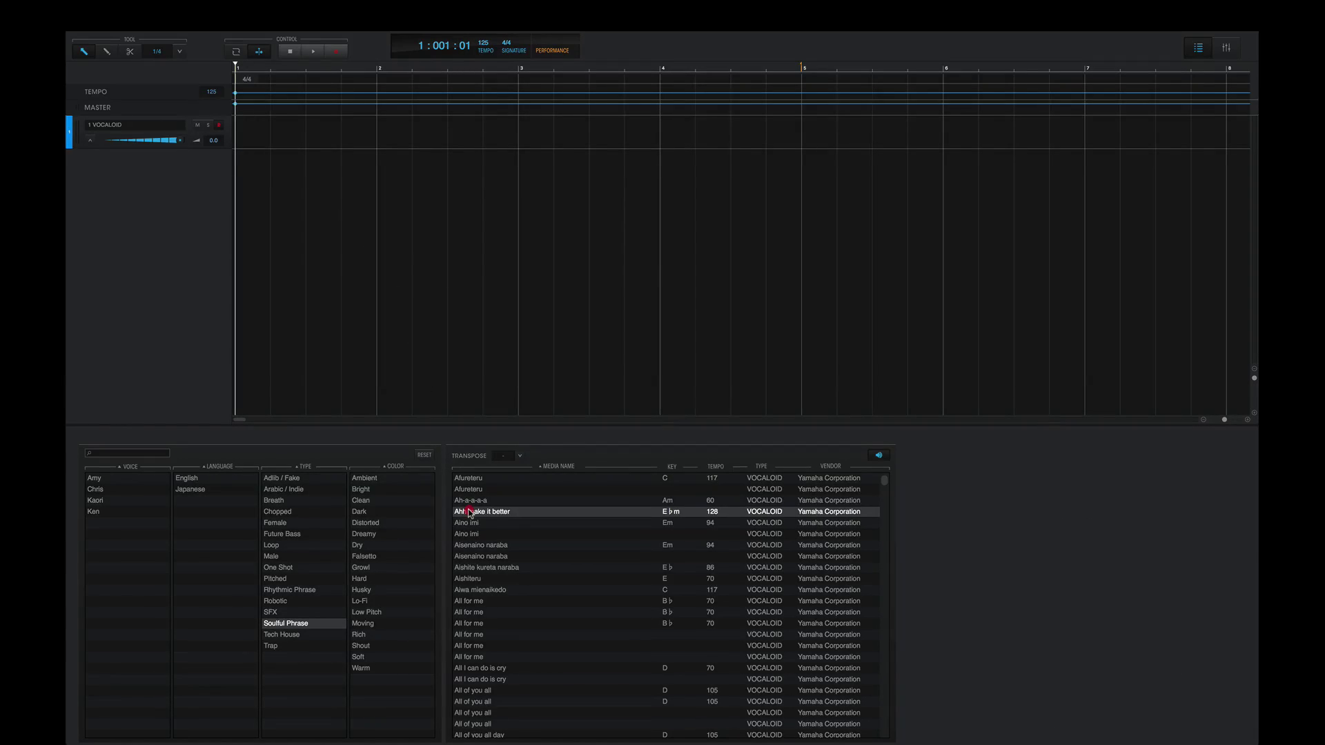
Drop 'Ahh make it better' on track 1 at bar 1, trim it to half a bar, and play it back
left_click_drag(468, 512, 242, 142)
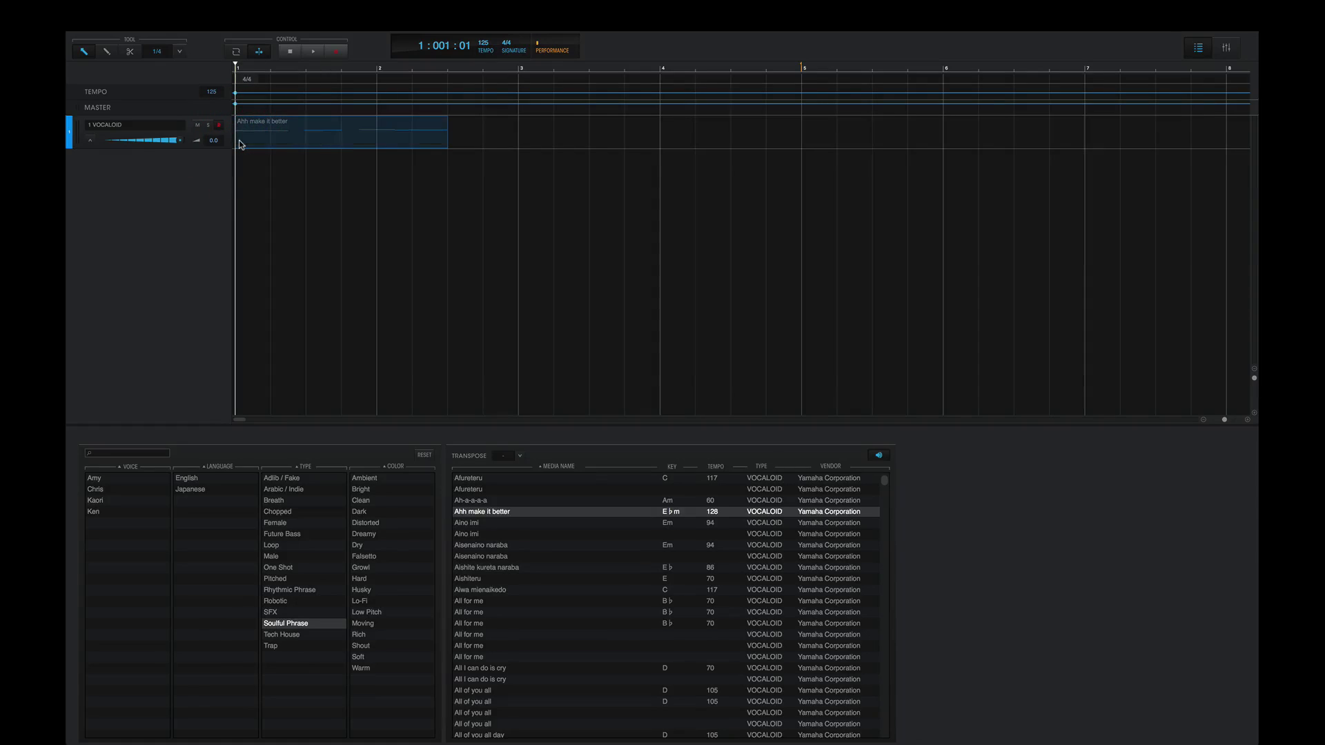
left_click(290, 55)
key("space")
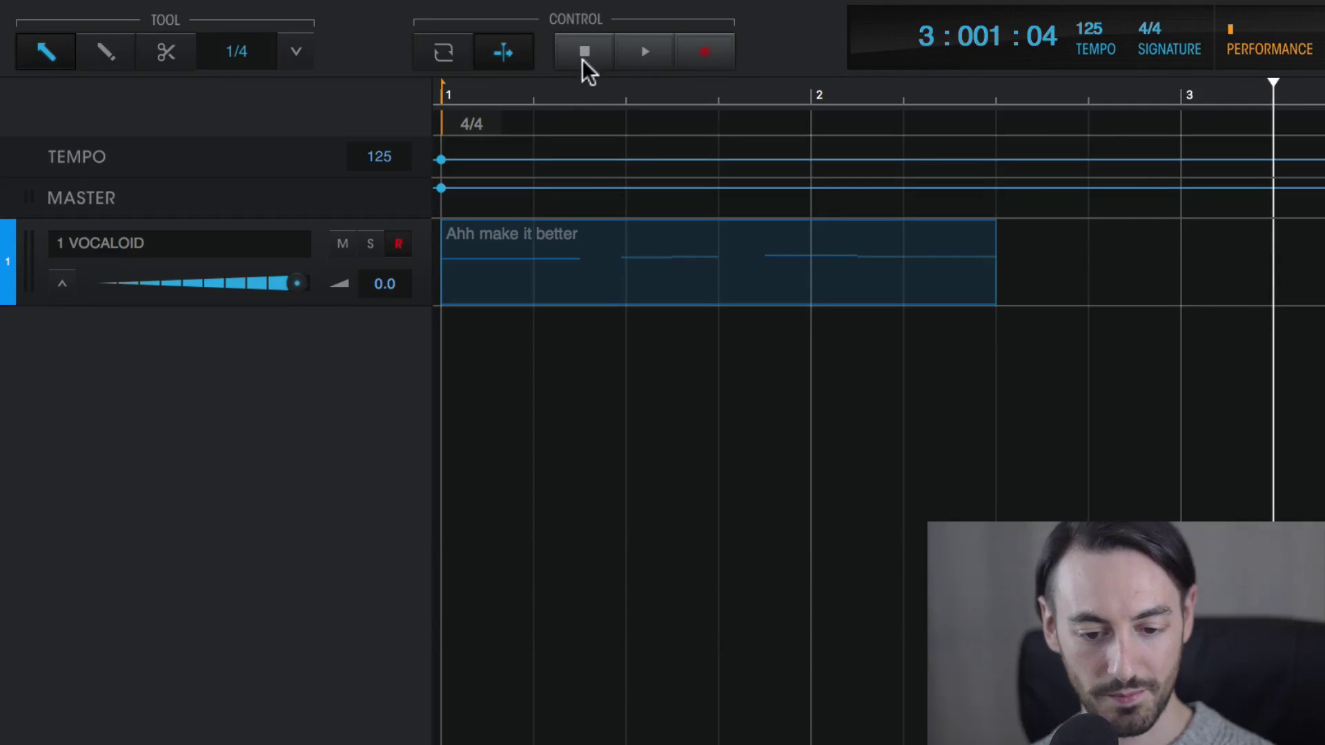
left_click_drag(991, 257, 610, 276)
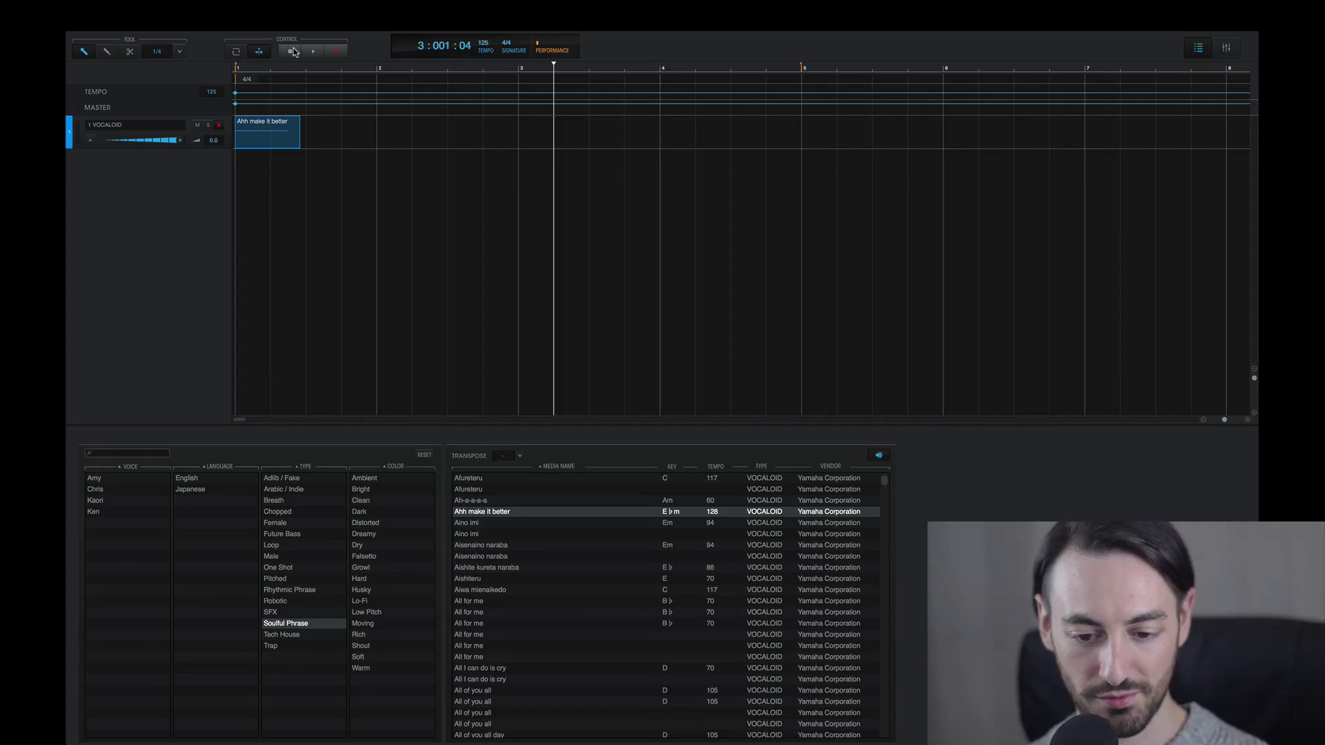
left_click(293, 52)
key("space")
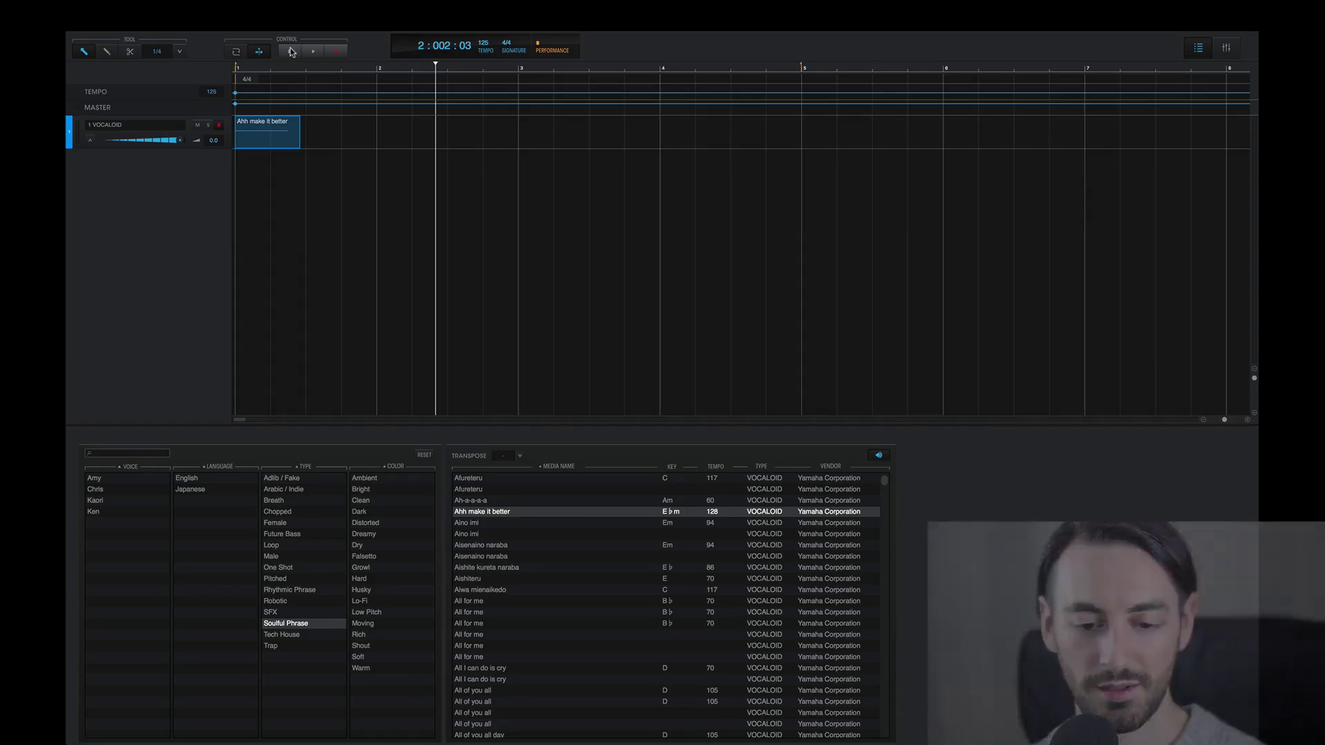
Add 'All of you all day' on a second track, move it to bar 2, and play from the start
scroll(662, 607, "down", 5)
left_click_drag(520, 562, 447, 165)
key("space")
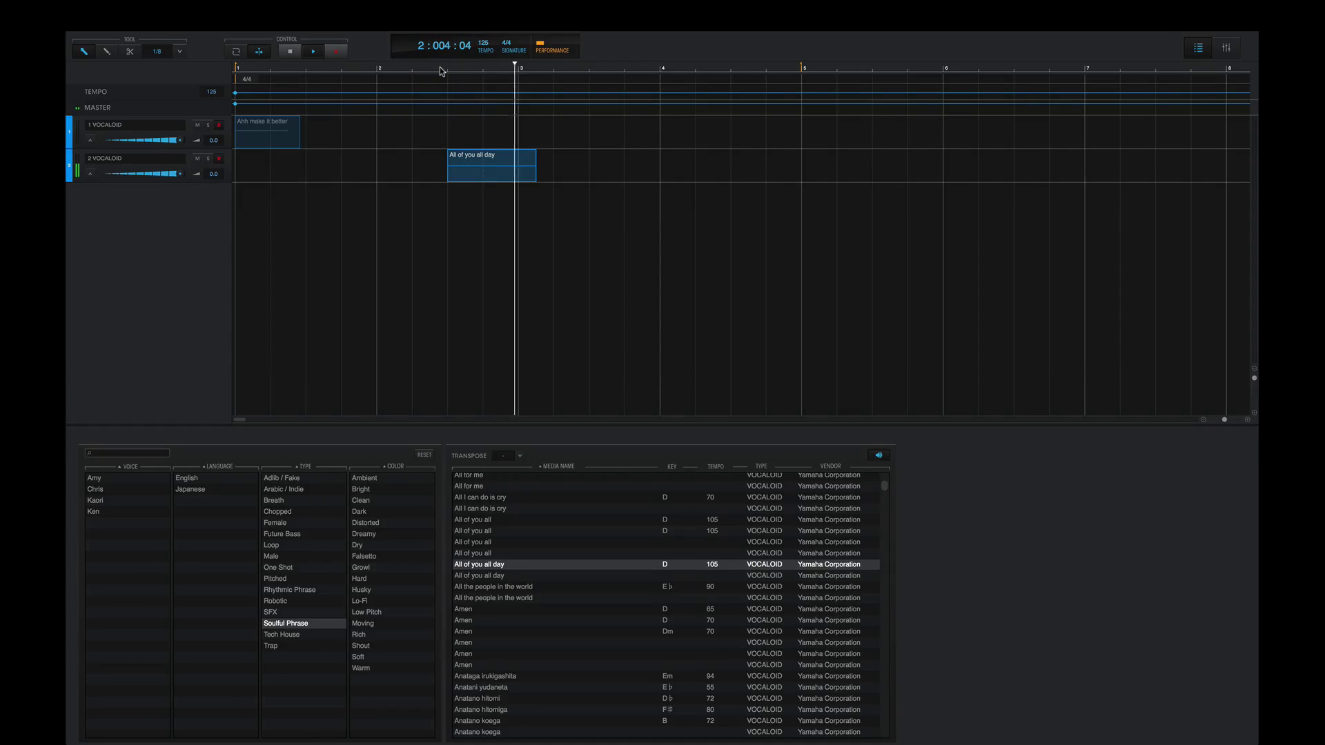
key("space")
left_click_drag(474, 155, 402, 154)
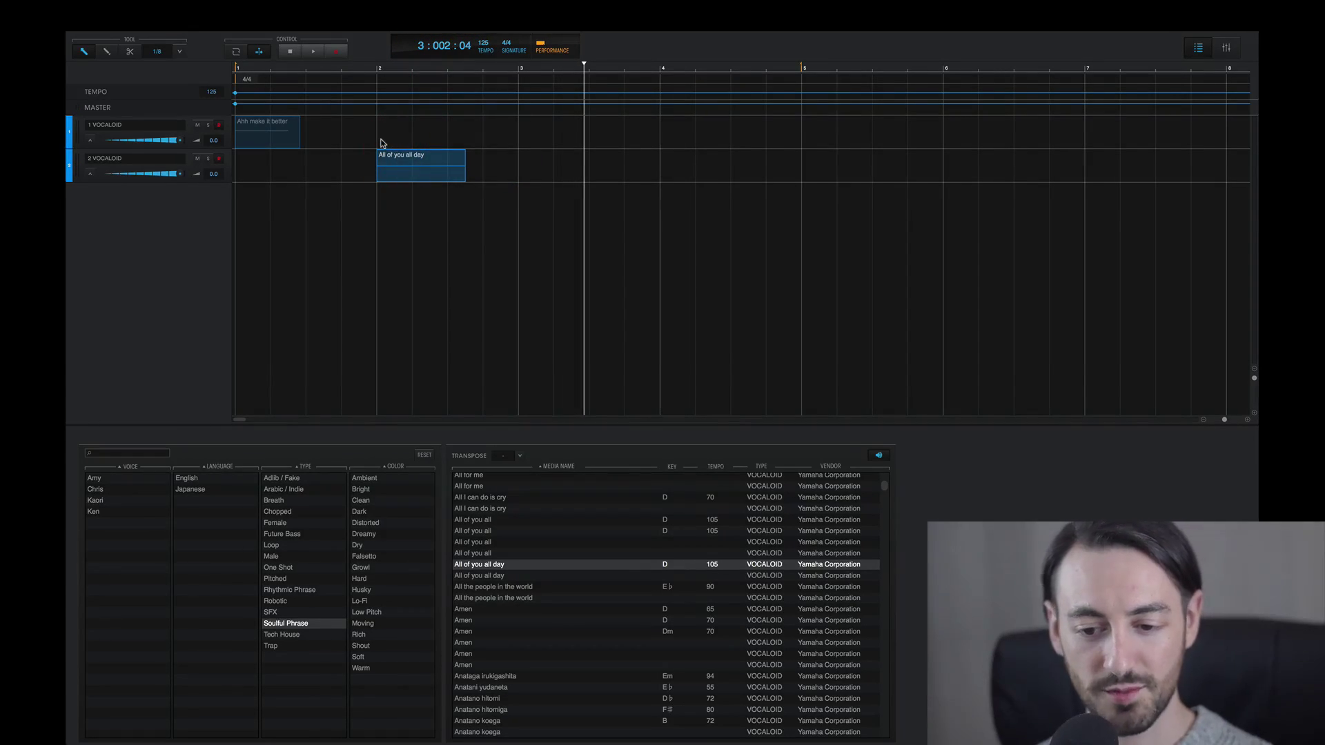
left_click(292, 52)
key("space")
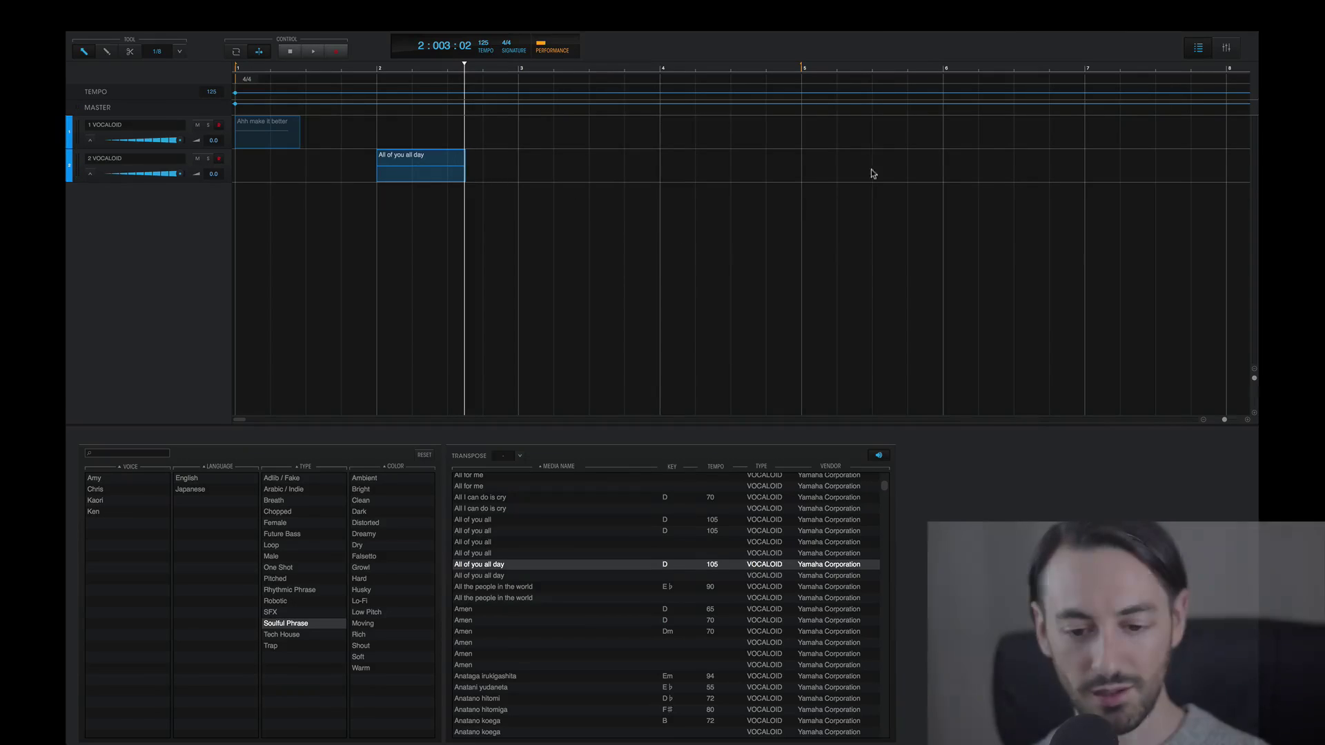
Open and enlarge the mixer, then lower track 1's fader to -2.8 dB during playback
left_click(1227, 49)
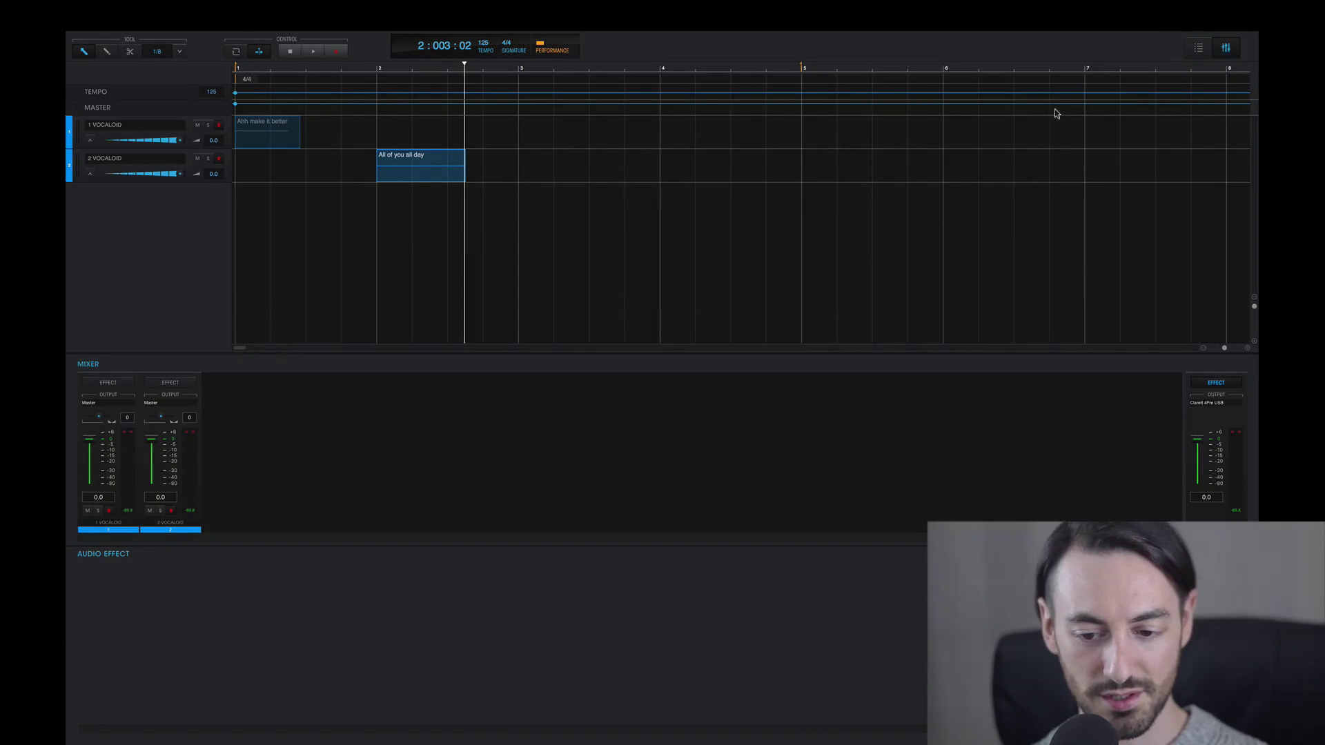
left_click_drag(354, 349, 372, 207)
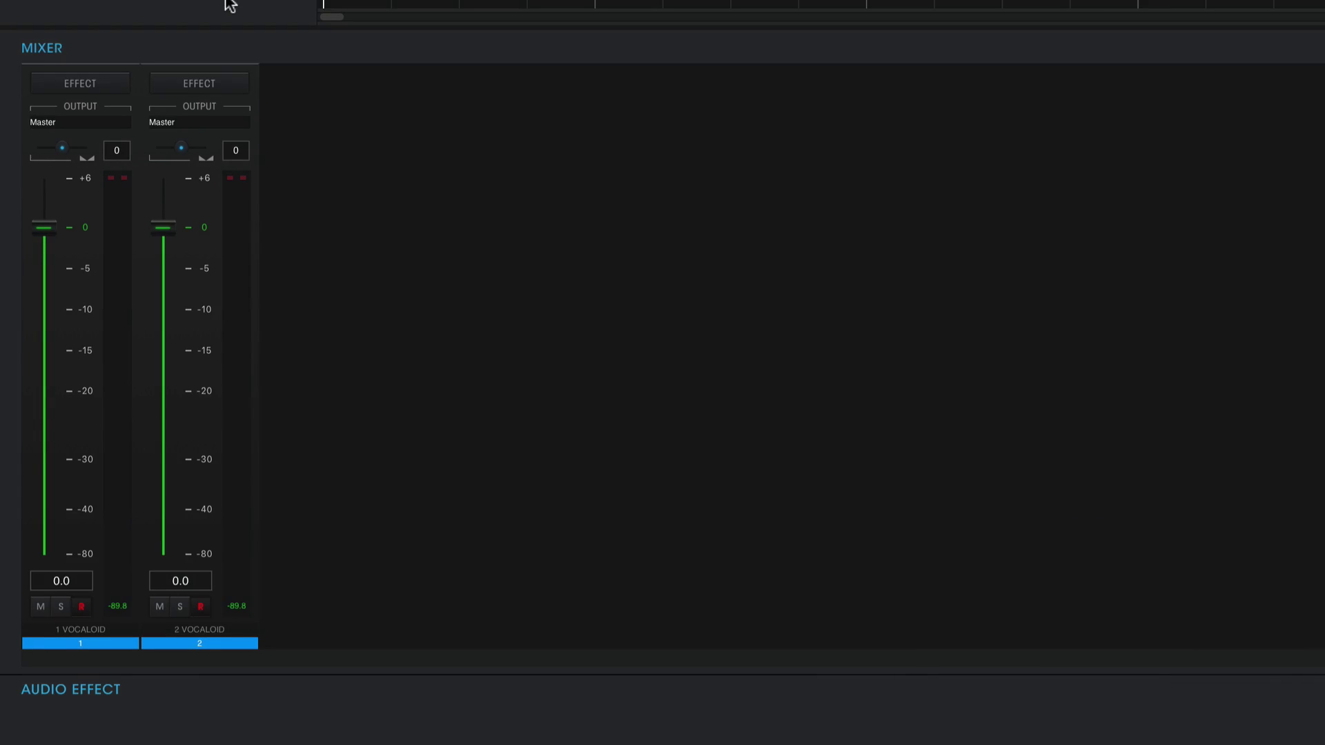
key("space")
left_click_drag(43, 226, 45, 251)
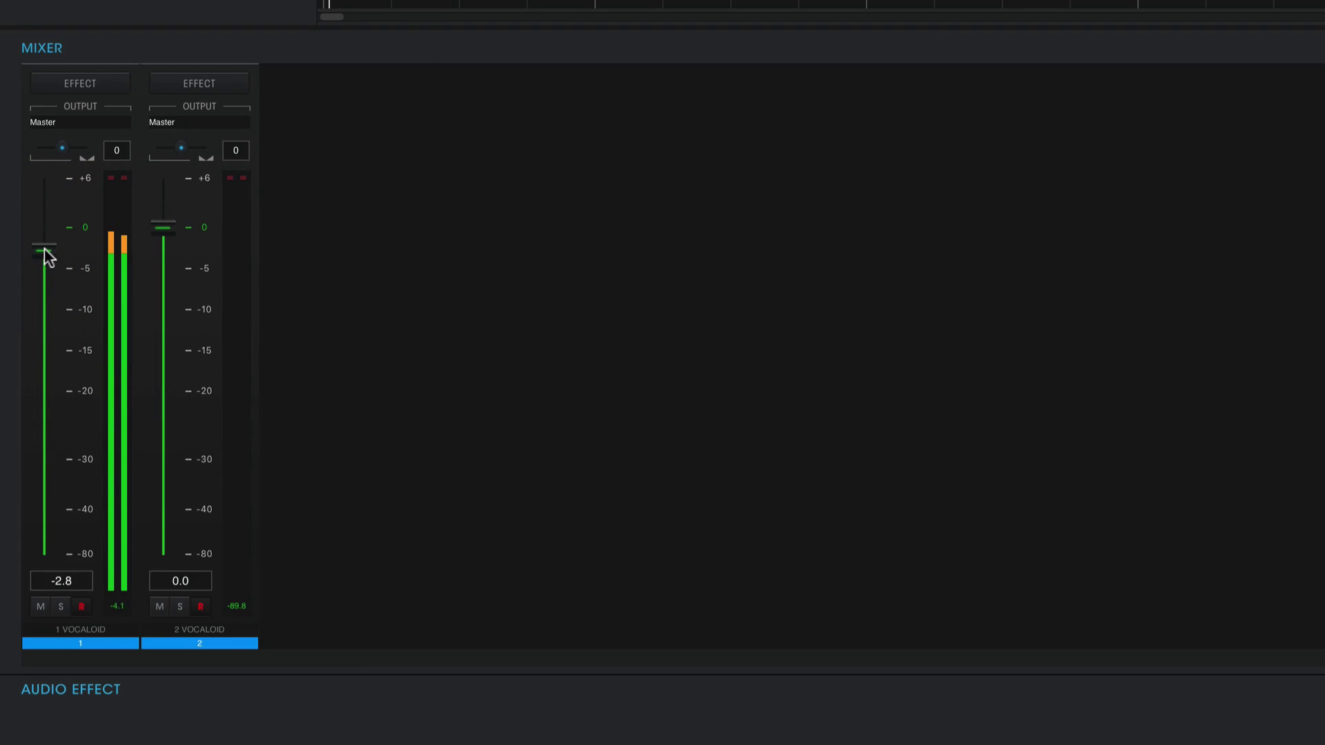
key("space")
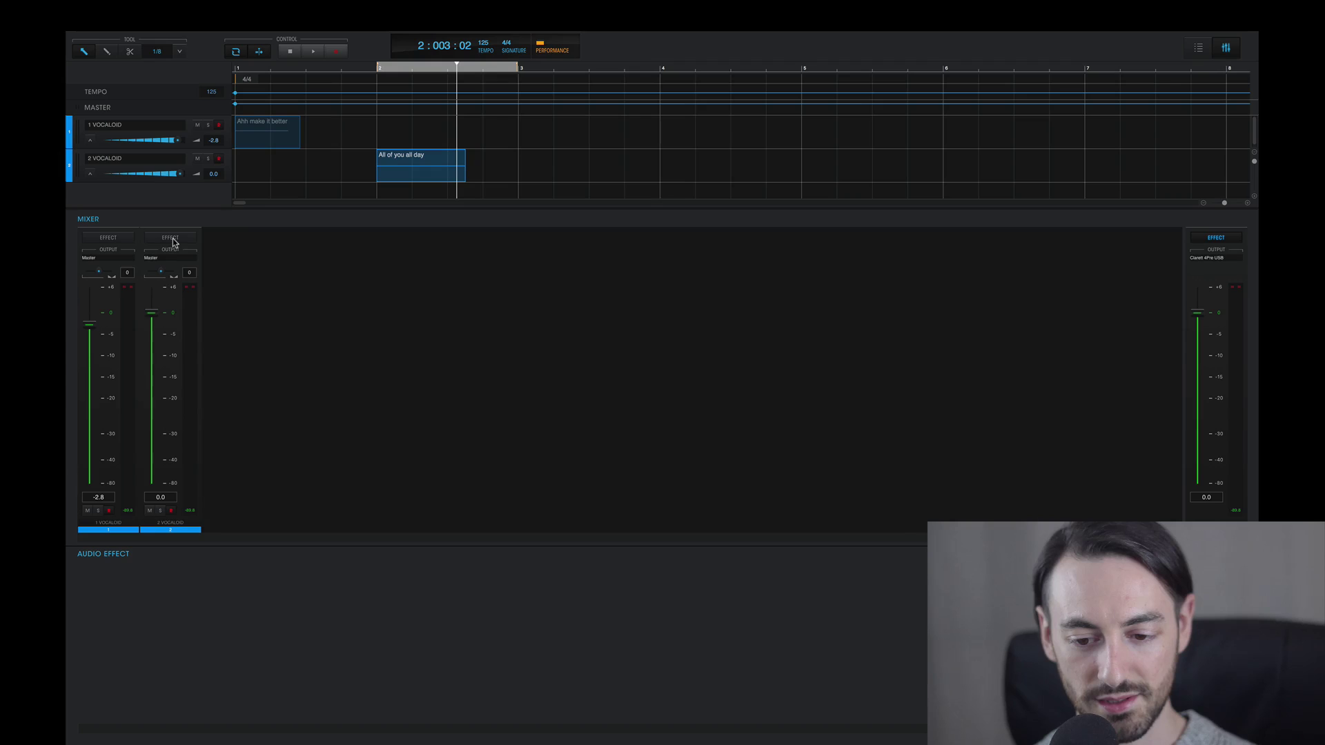
Add a GAIN effect to track 2's effect chain
left_click(172, 239)
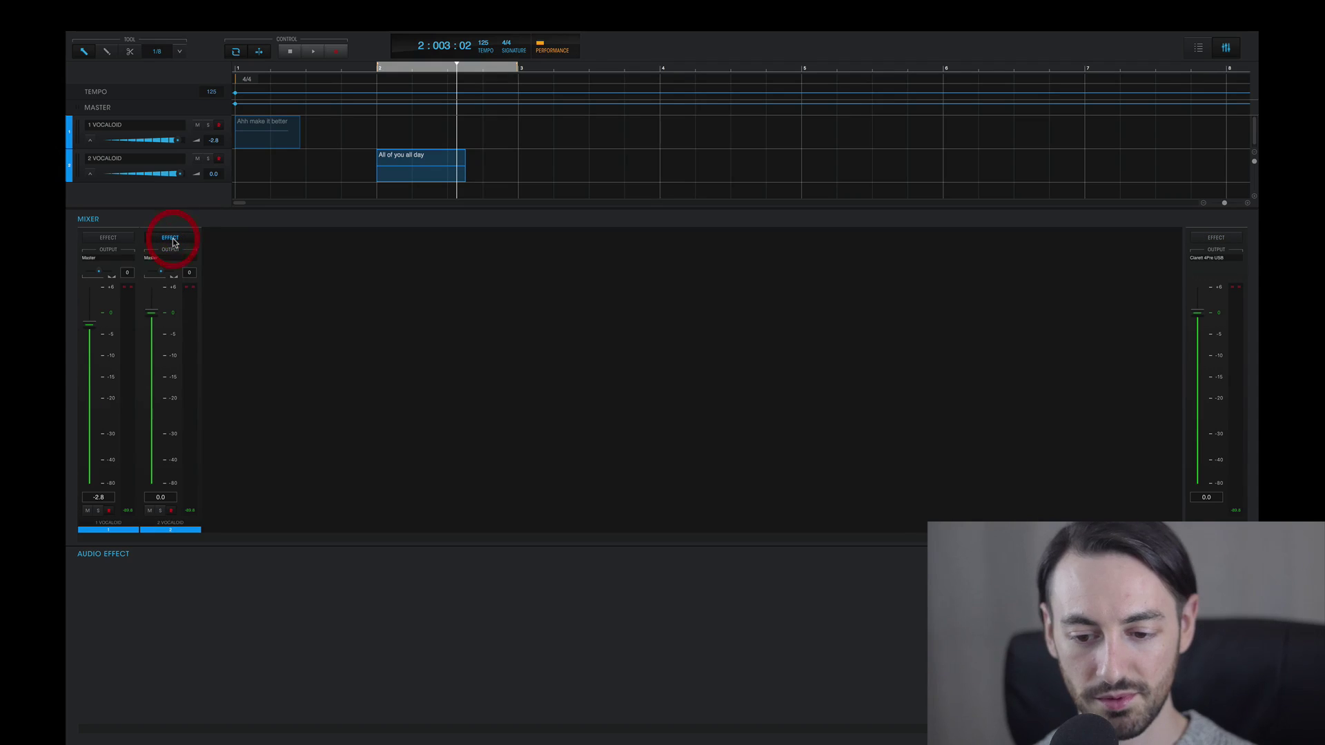
right_click(168, 583)
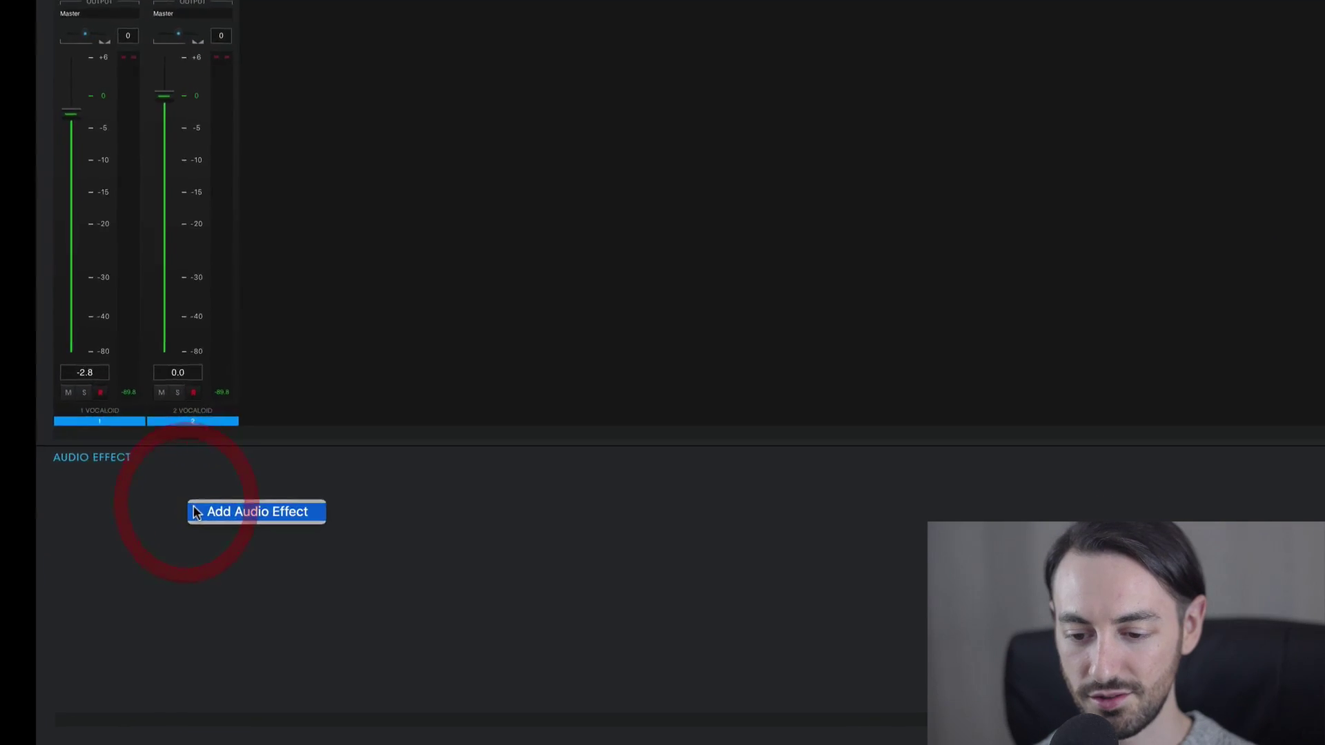
left_click(171, 588)
left_click(284, 133)
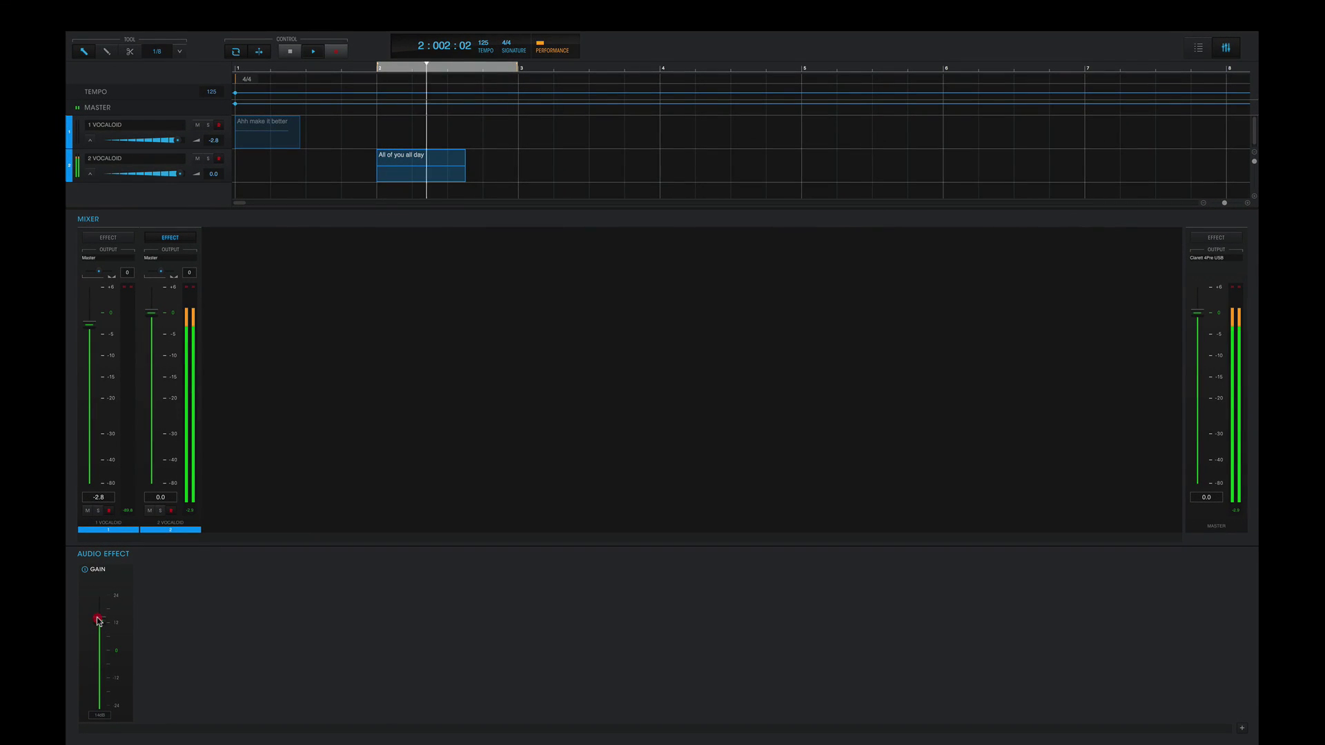
Add a COMPRESSOR after the gain with attack 0.793 ms and threshold -13 dB
right_click(257, 612)
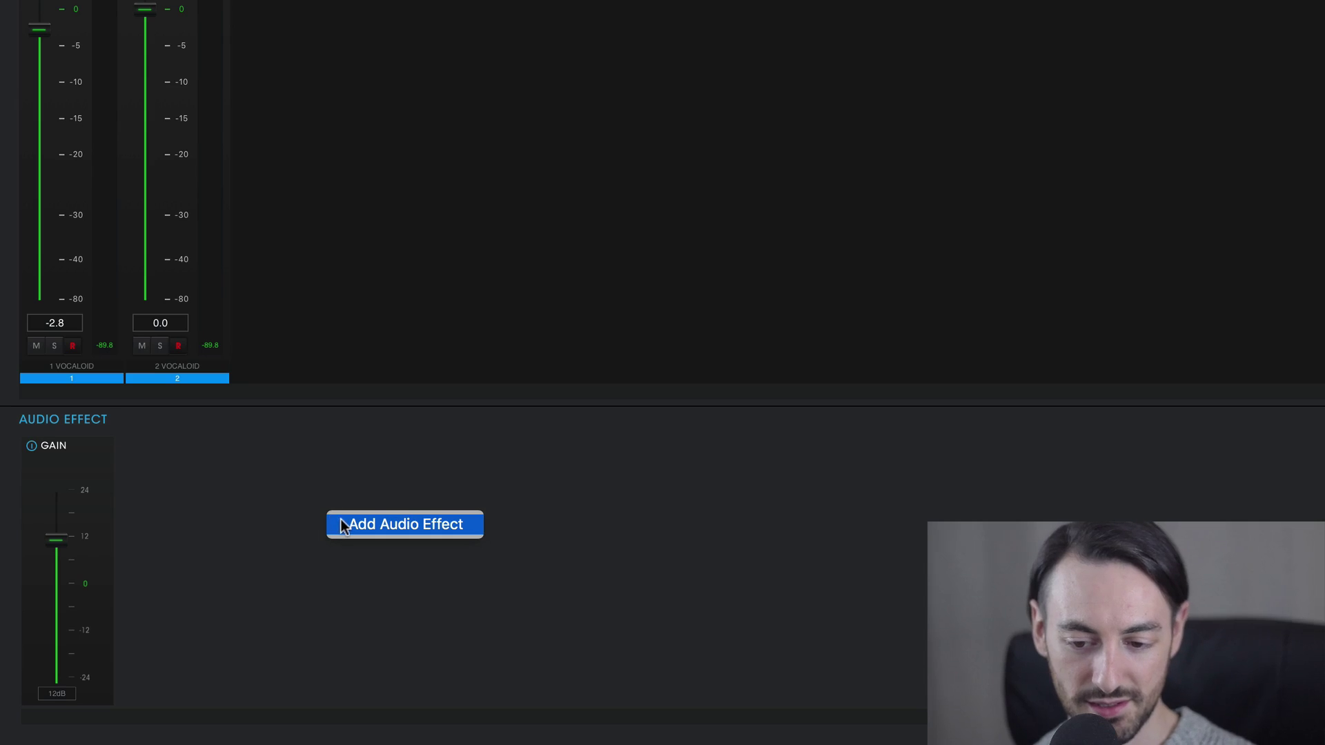
left_click(343, 522)
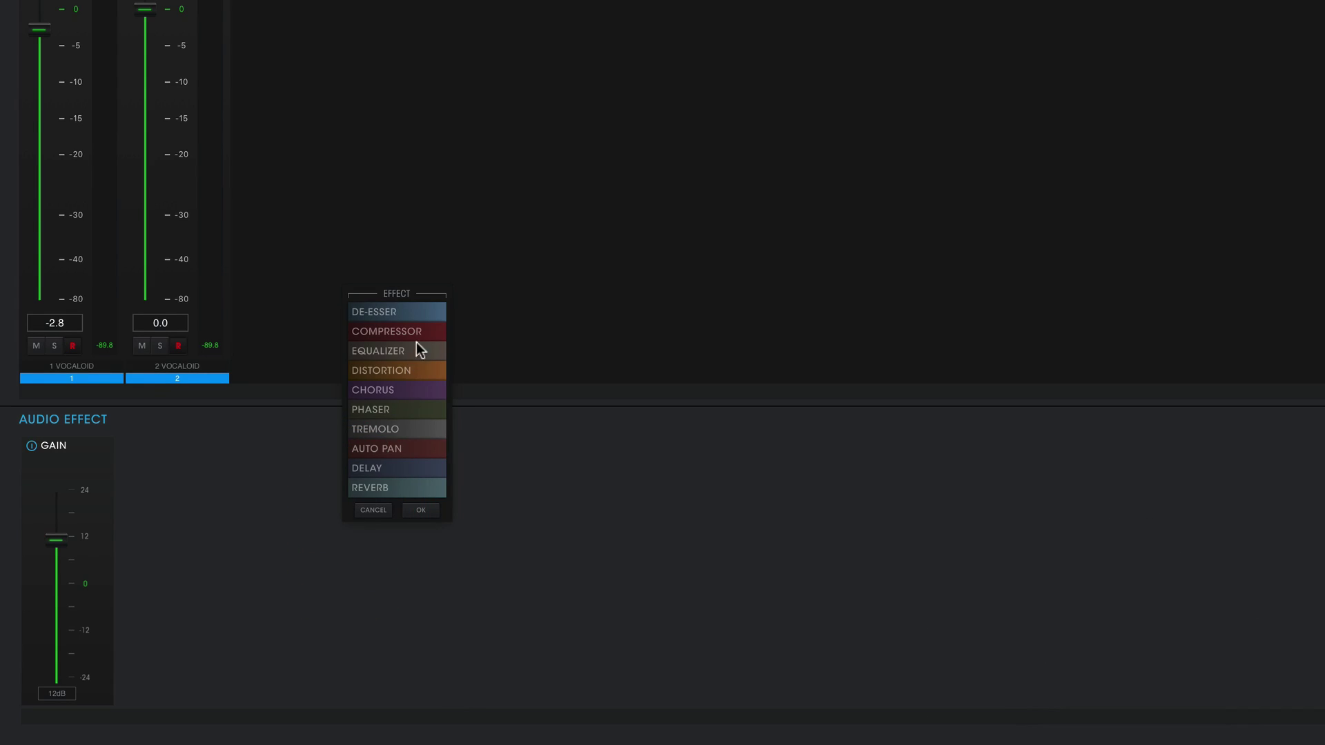
left_click(428, 512)
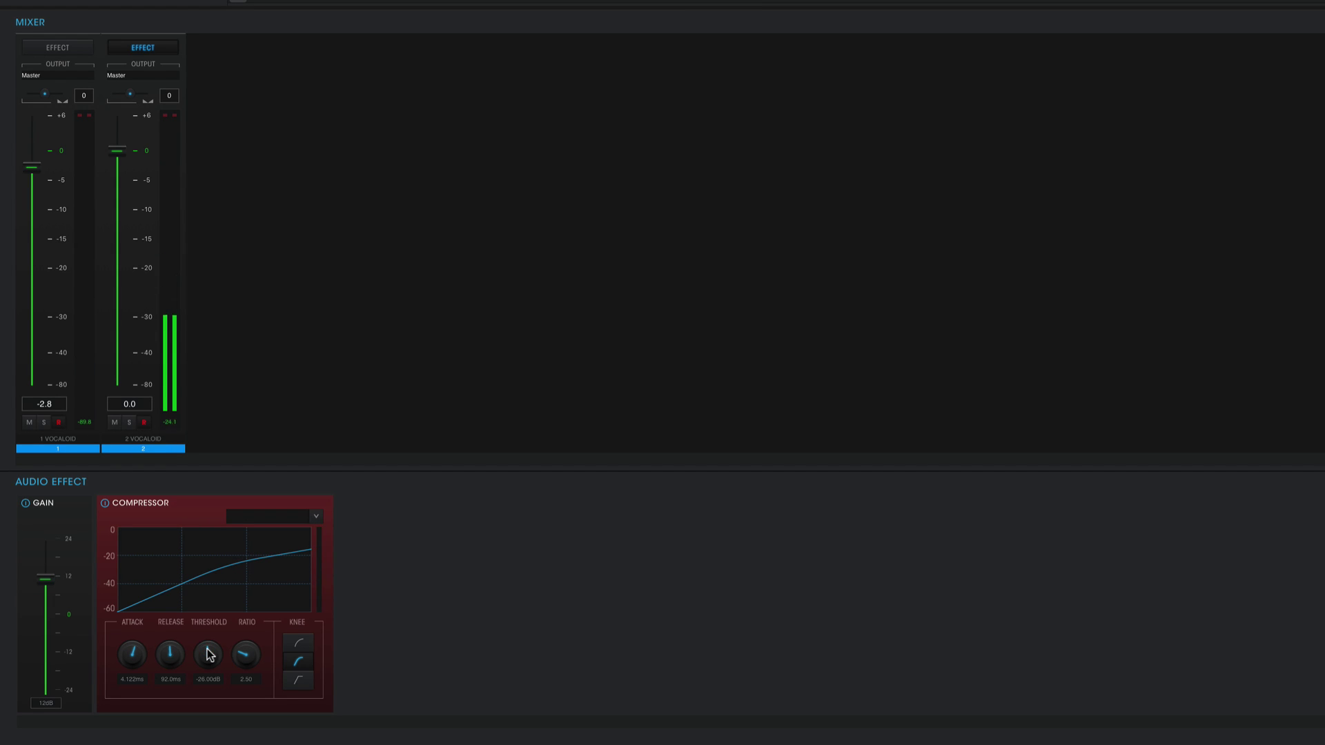
left_click(209, 654)
left_click_drag(134, 666, 134, 680)
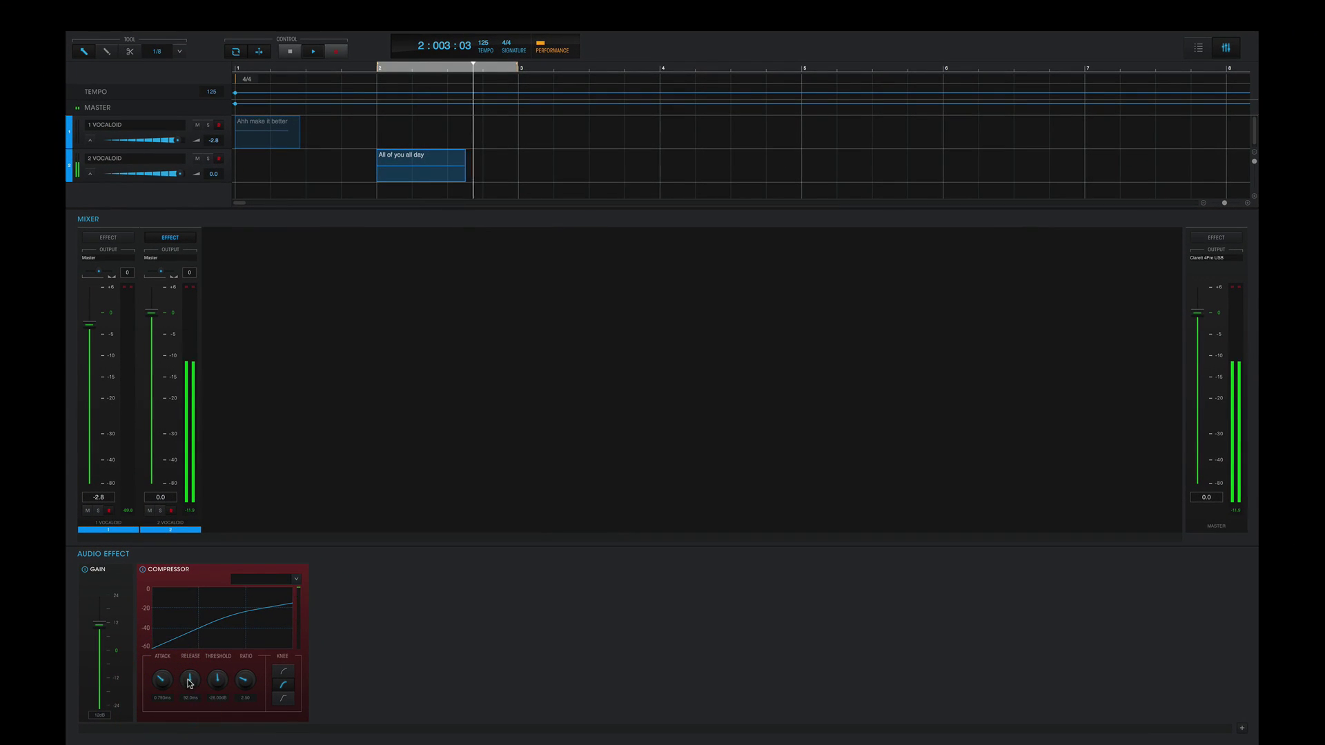
left_click_drag(217, 679, 214, 621)
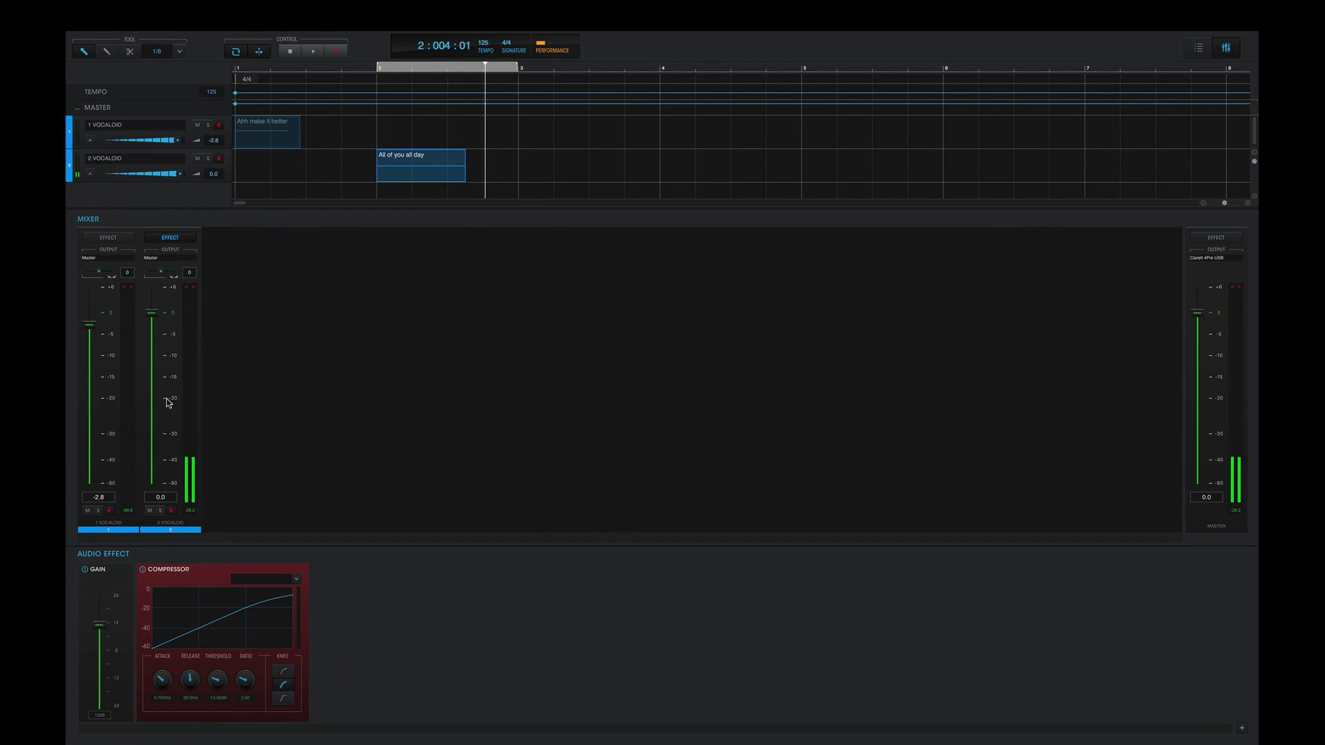
Add a reverb after track 2's compressor, lower its reverb time to 1.83 s, and stop playback
left_click(370, 675)
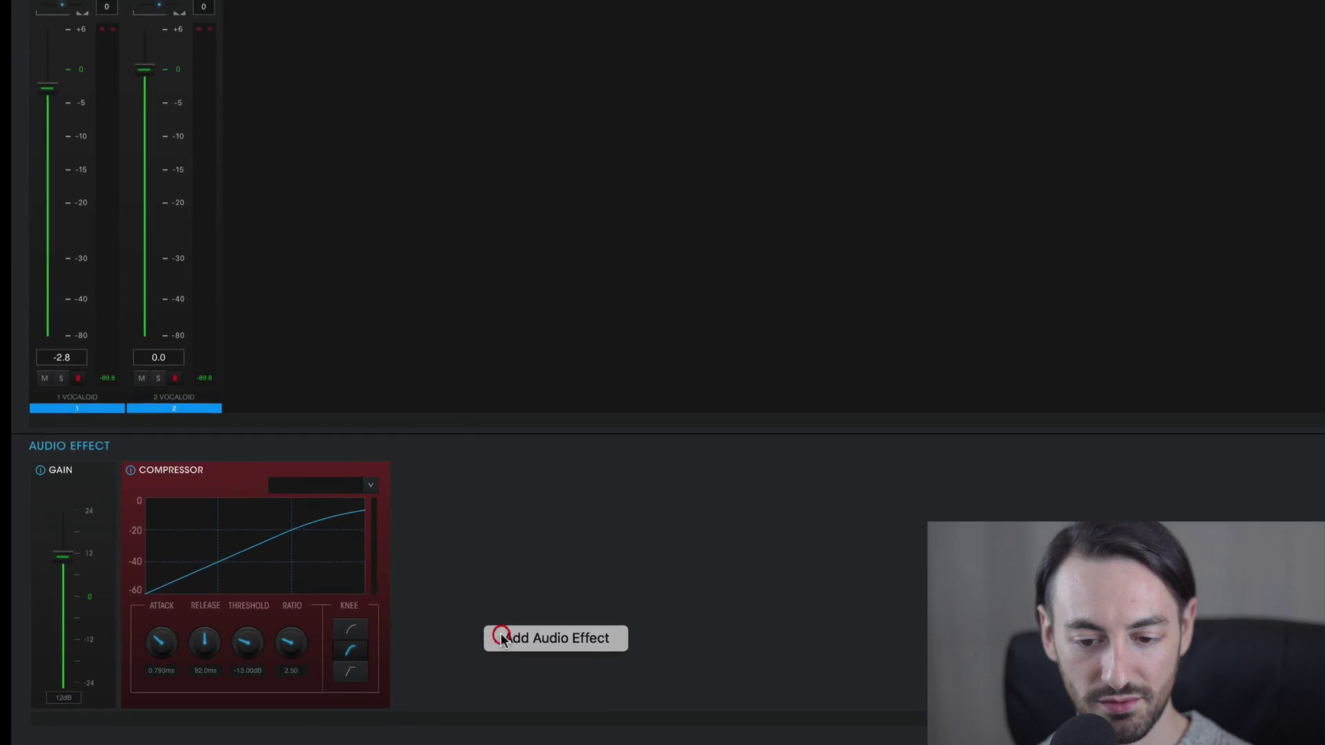
left_click(554, 599)
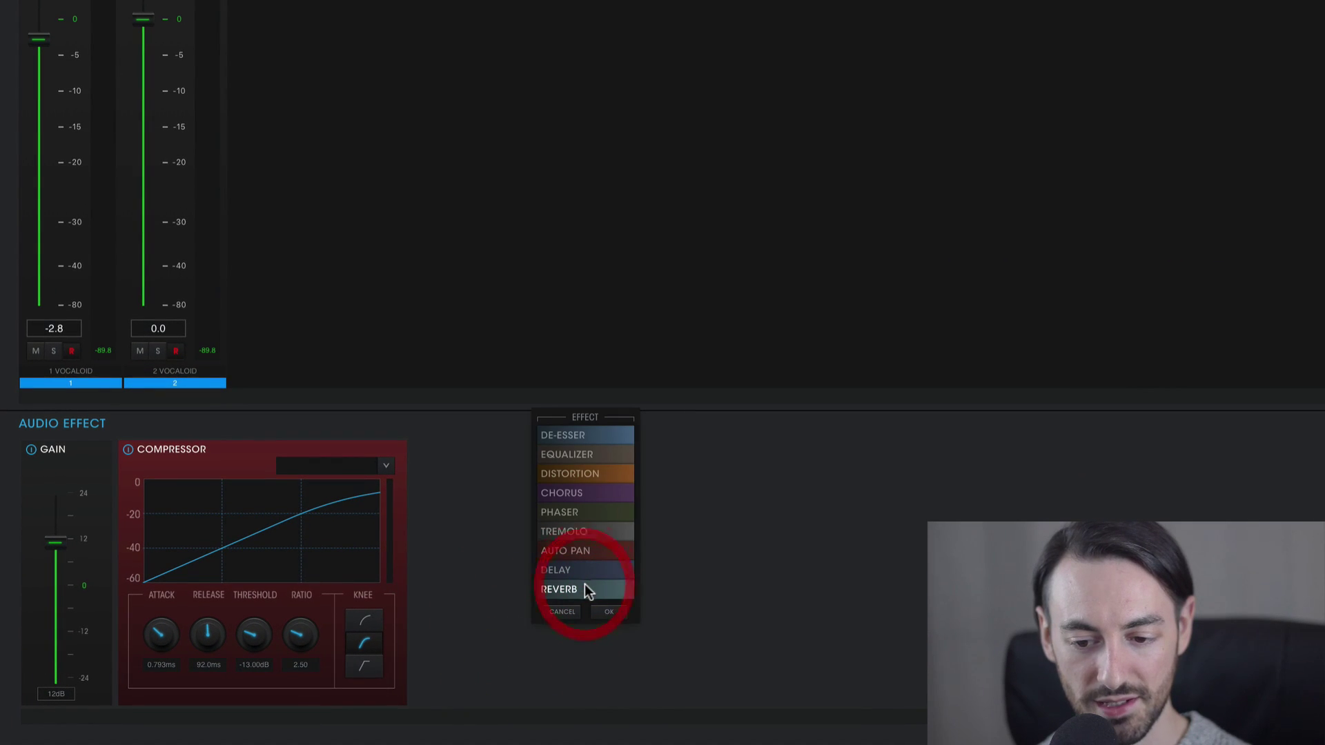
left_click(580, 622)
left_click(552, 726)
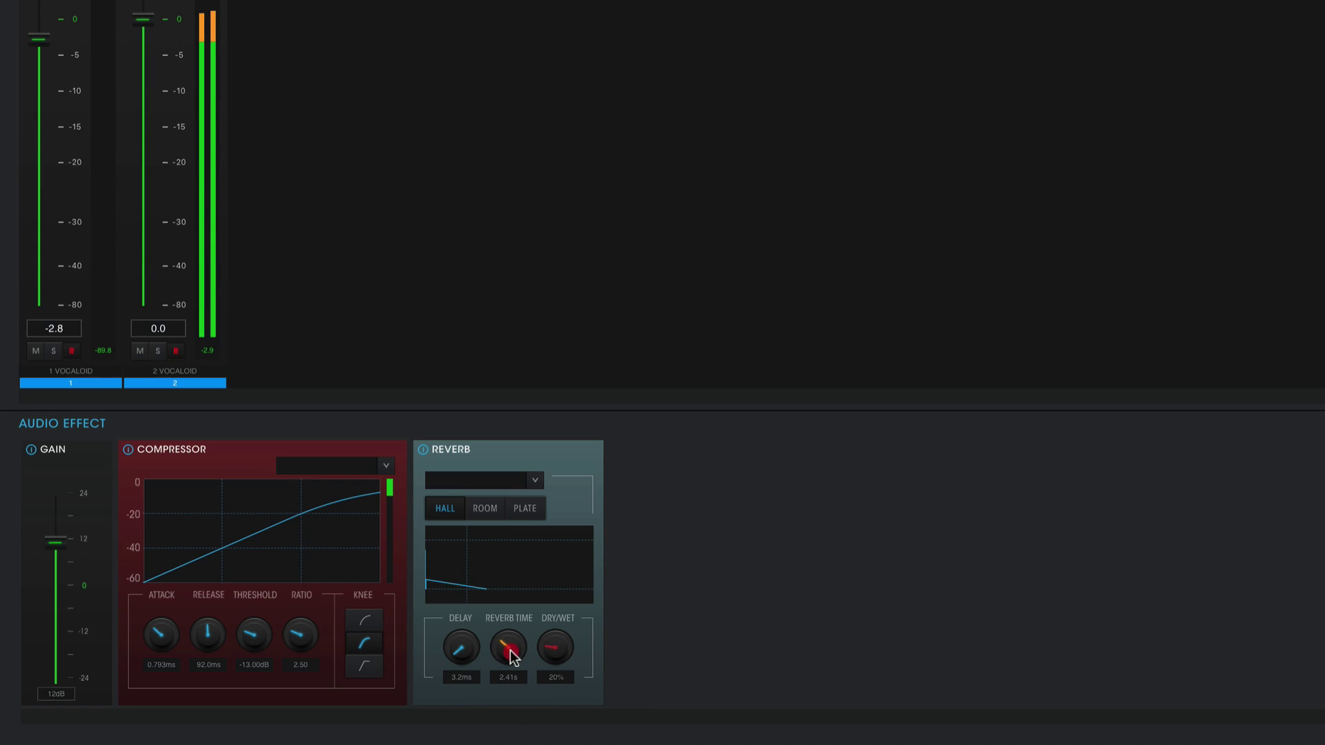
left_click_drag(511, 650, 511, 656)
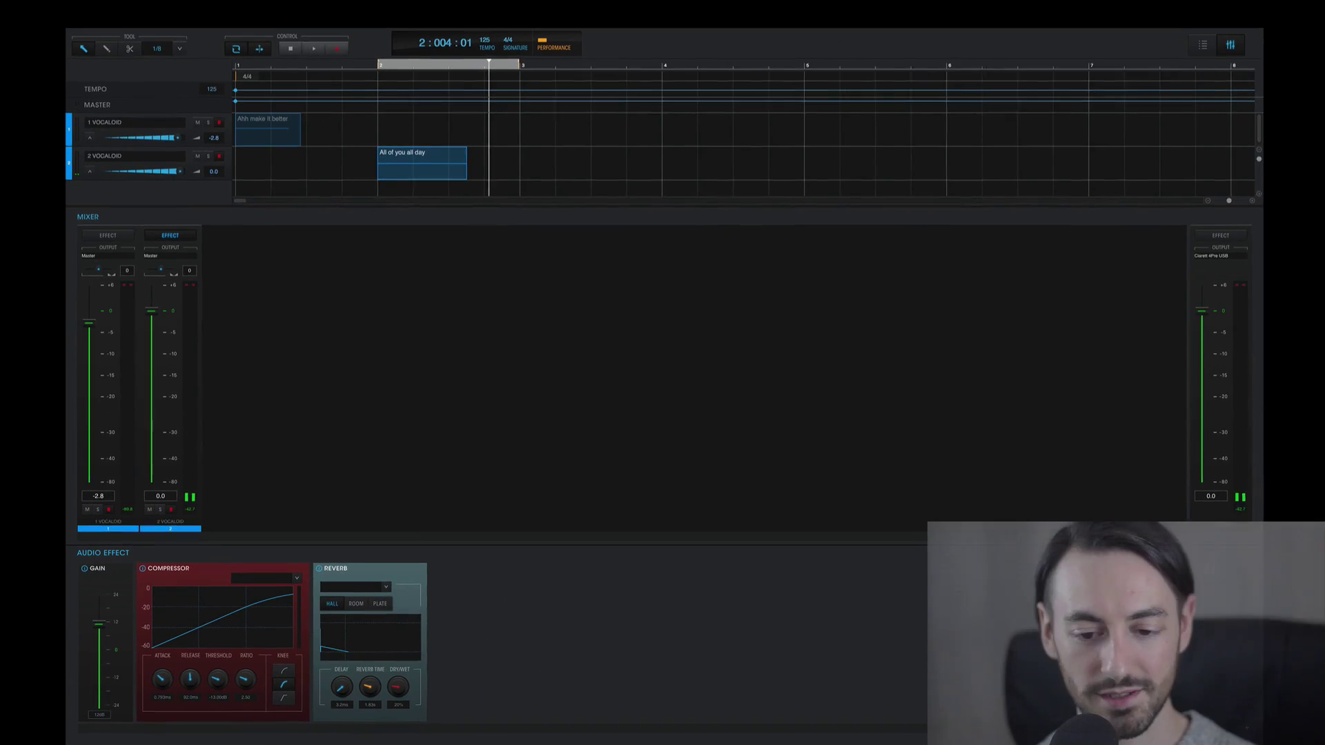
left_click(290, 48)
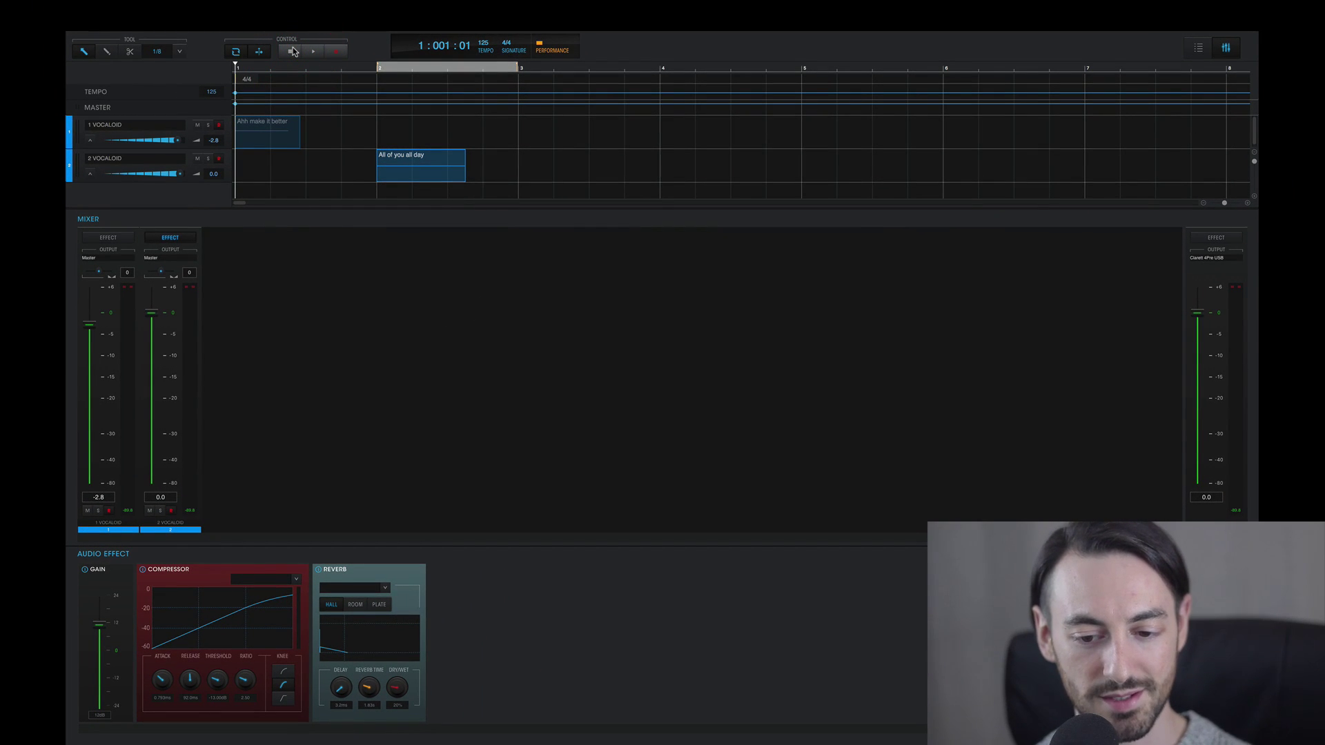
Turn off Loop and play the two-track arrangement through once, then stop
left_click(236, 51)
key("space")
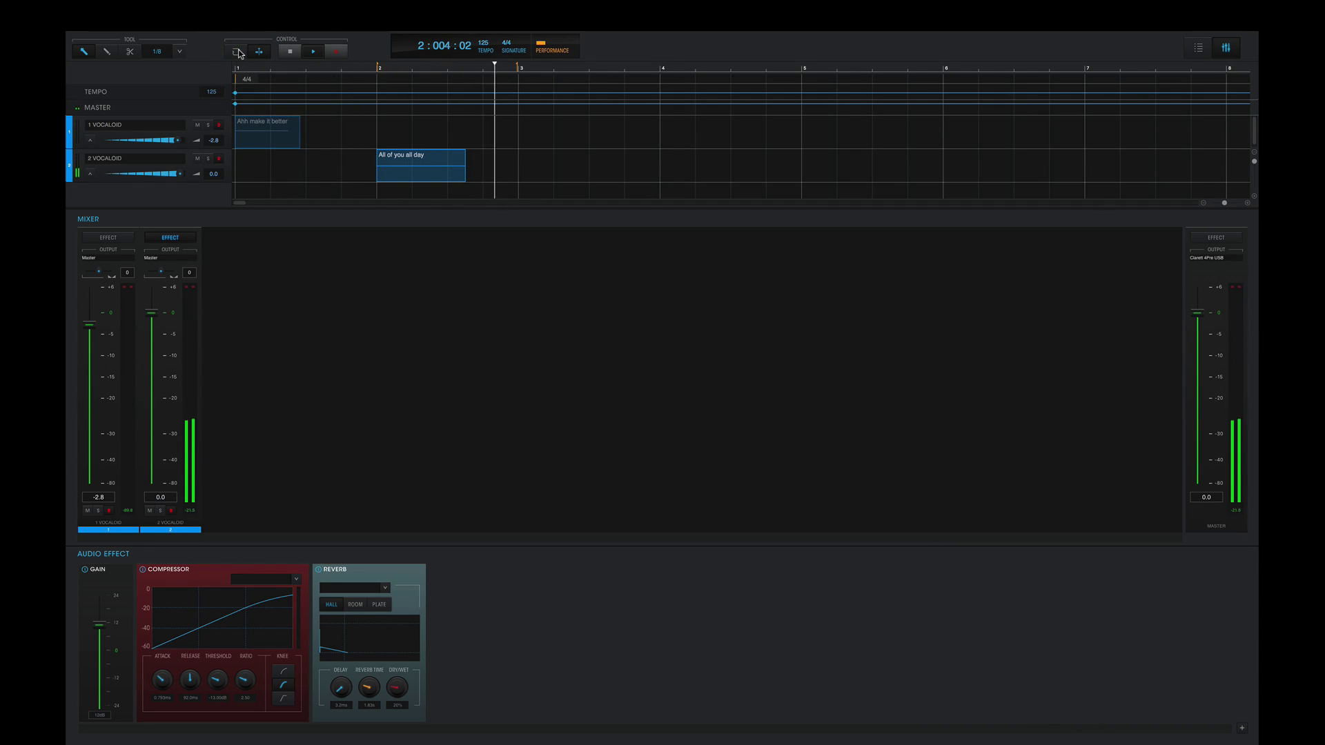
key("space")
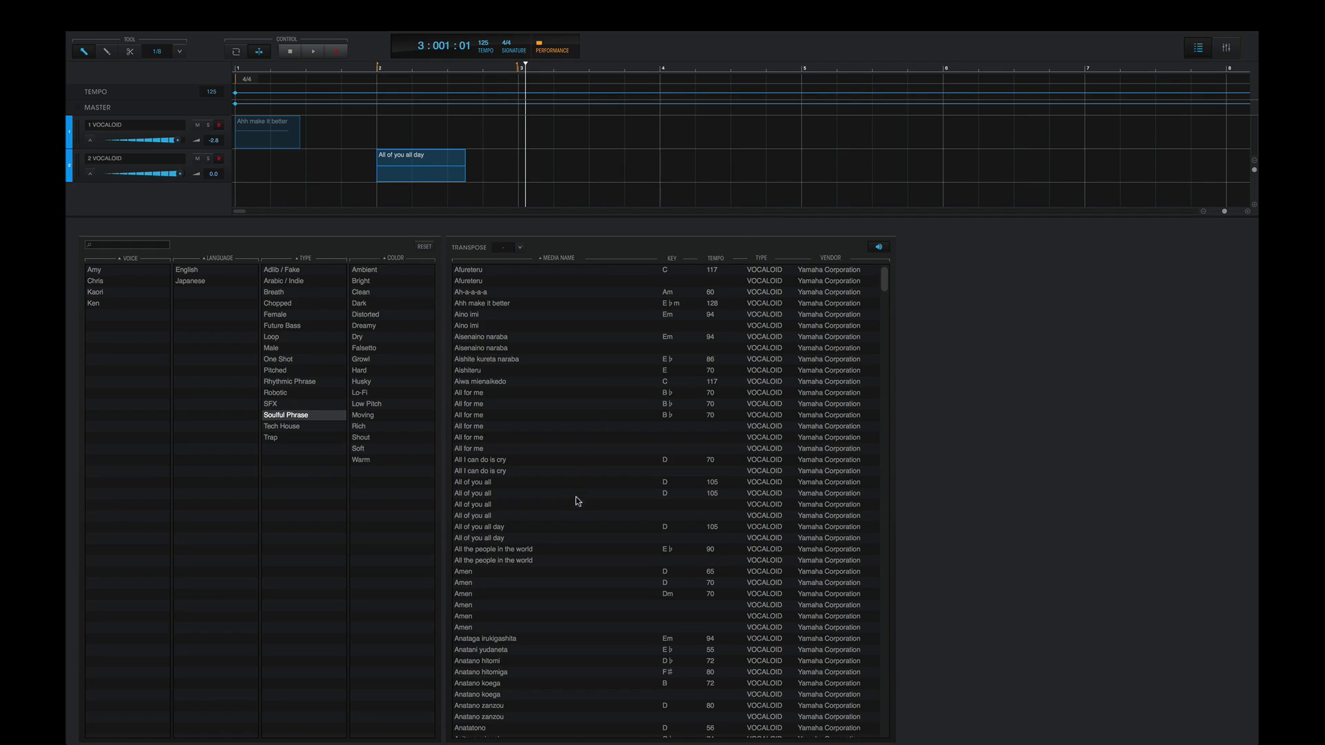
Select the Amen (D, 70) phrase and drag two Amen clips onto new tracks at bars 3 and 5
scroll(577, 510, "down", 3)
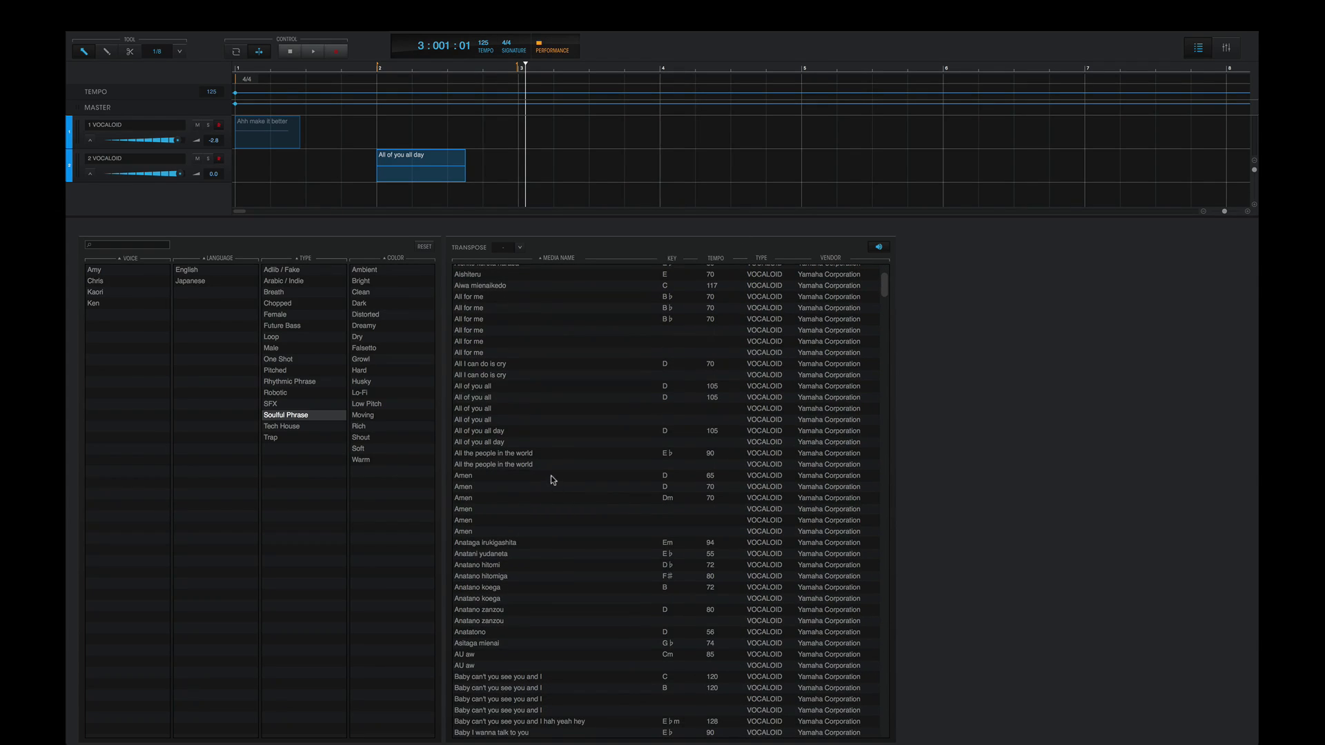
left_click(552, 476)
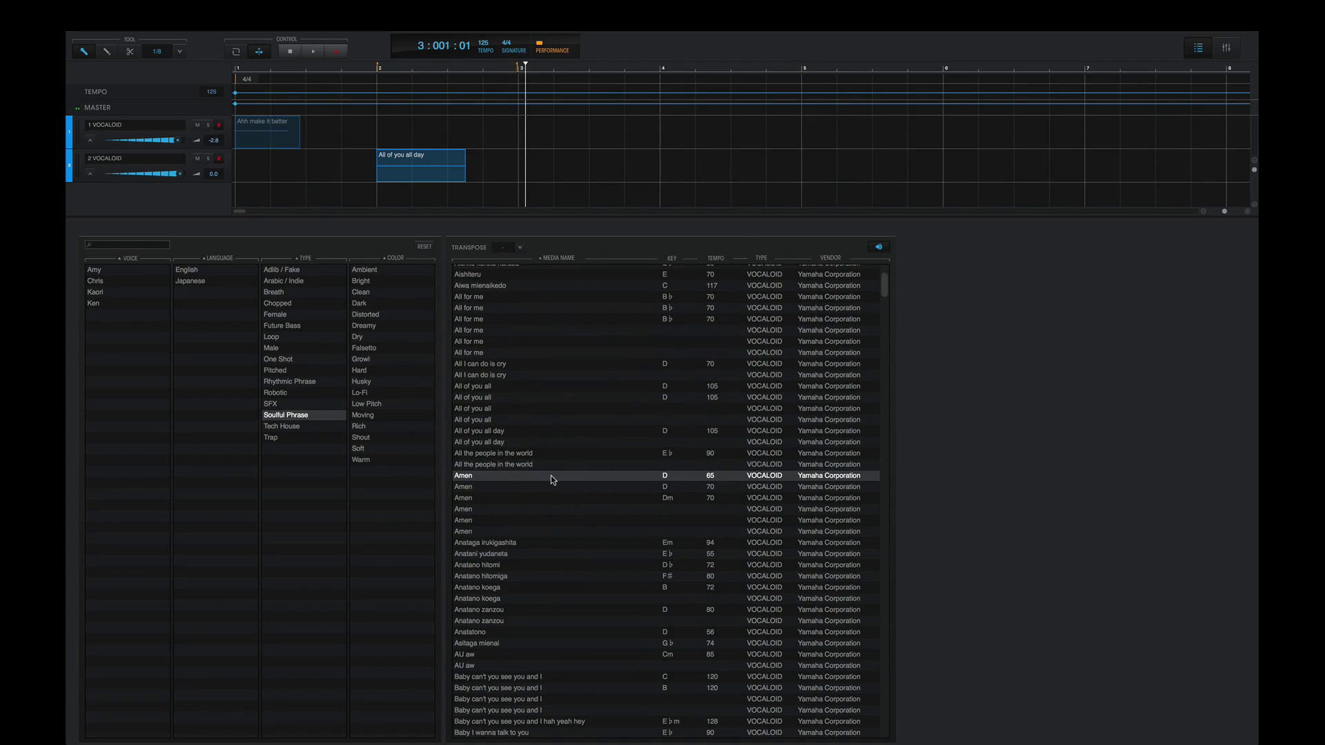
left_click(551, 489)
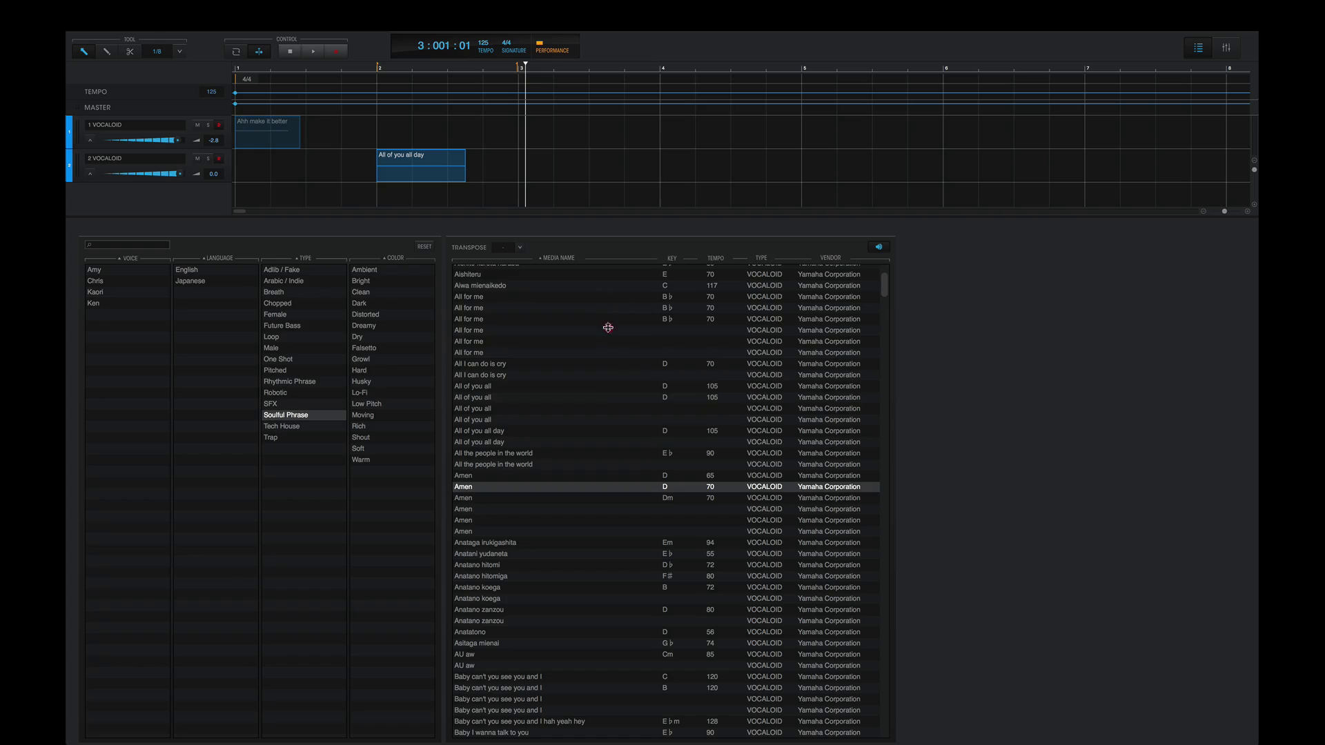
left_click_drag(605, 215, 605, 394)
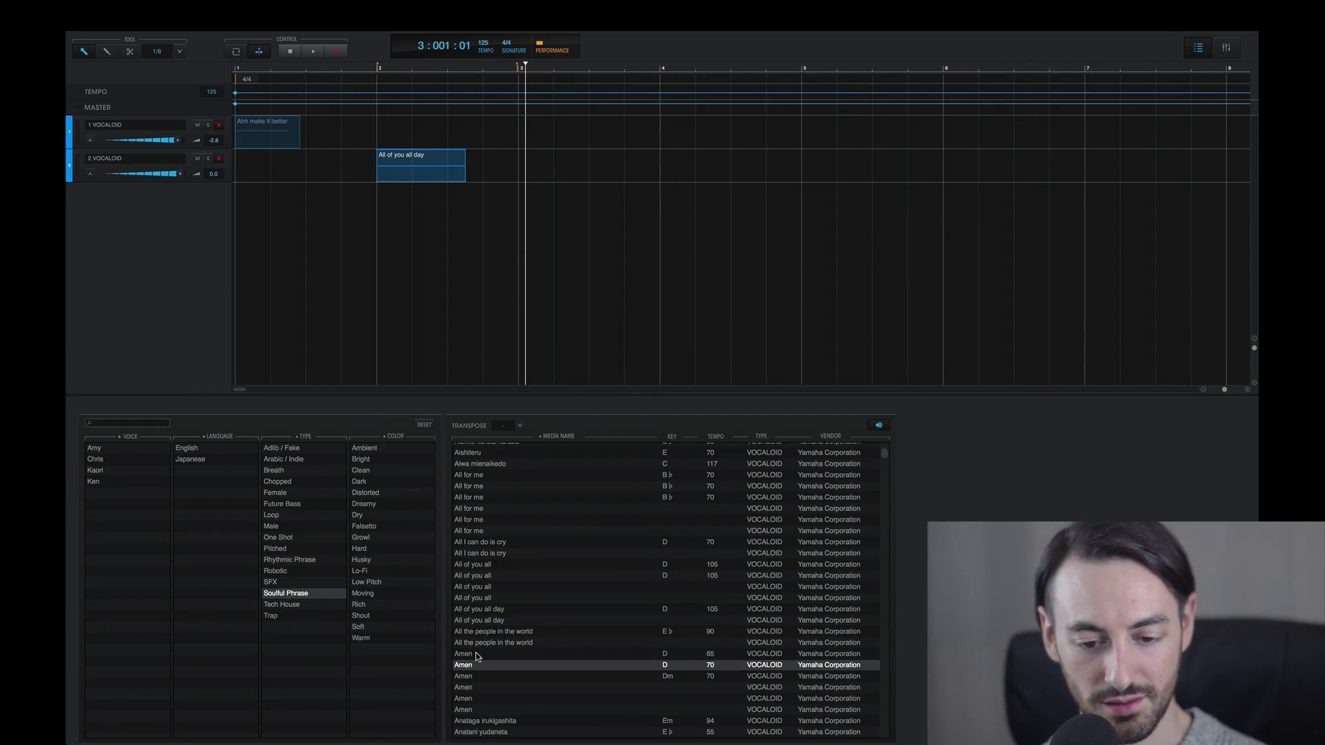
left_click_drag(476, 665, 524, 200)
left_click_drag(476, 665, 804, 234)
Delete the 'men' note from track 4's Amen part, stretch the remaining note to bar 4, and play it
left_click(1197, 47)
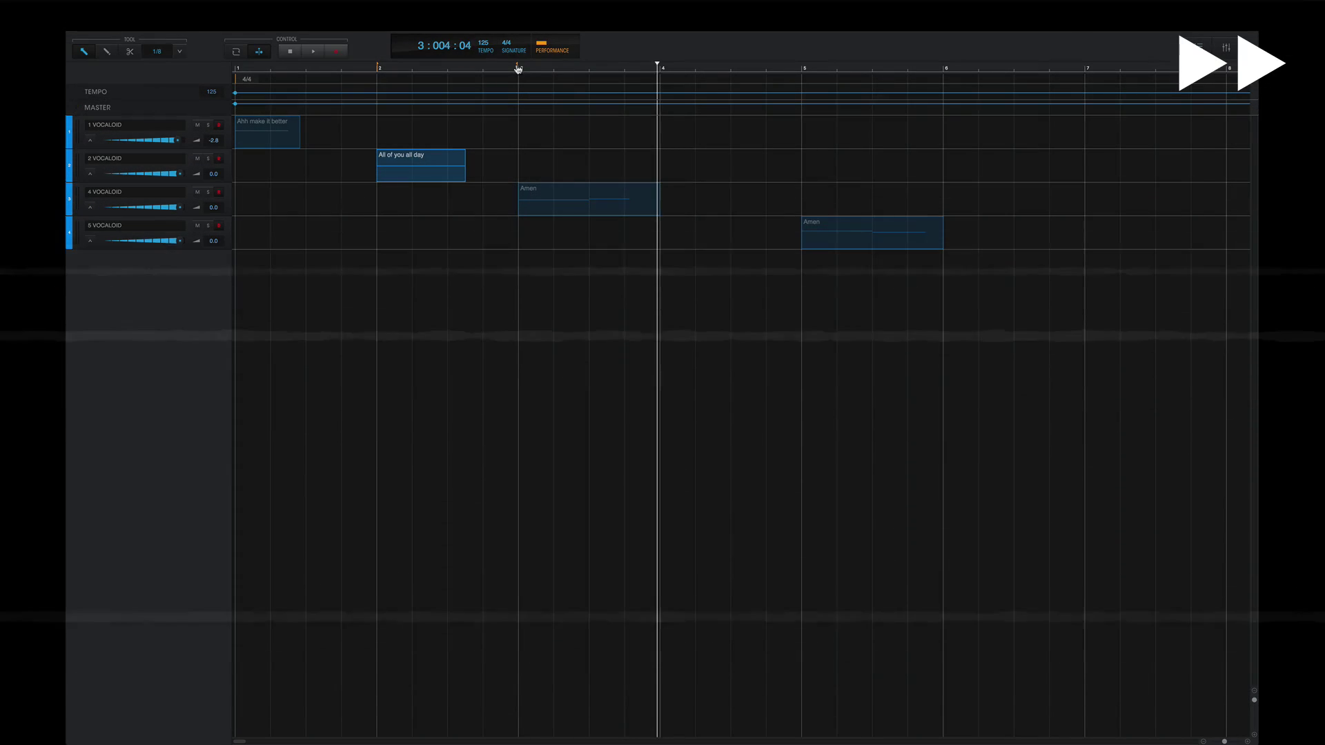
double_click(538, 189)
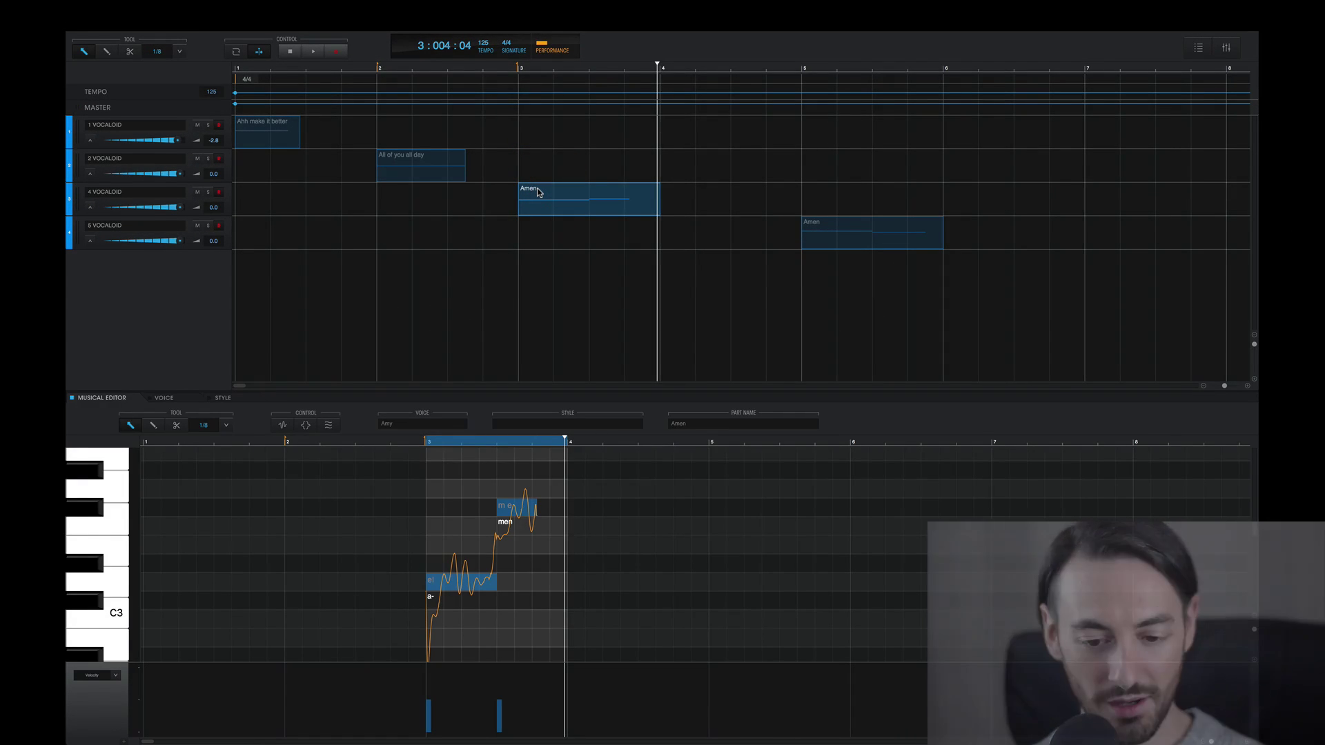
left_click(516, 505)
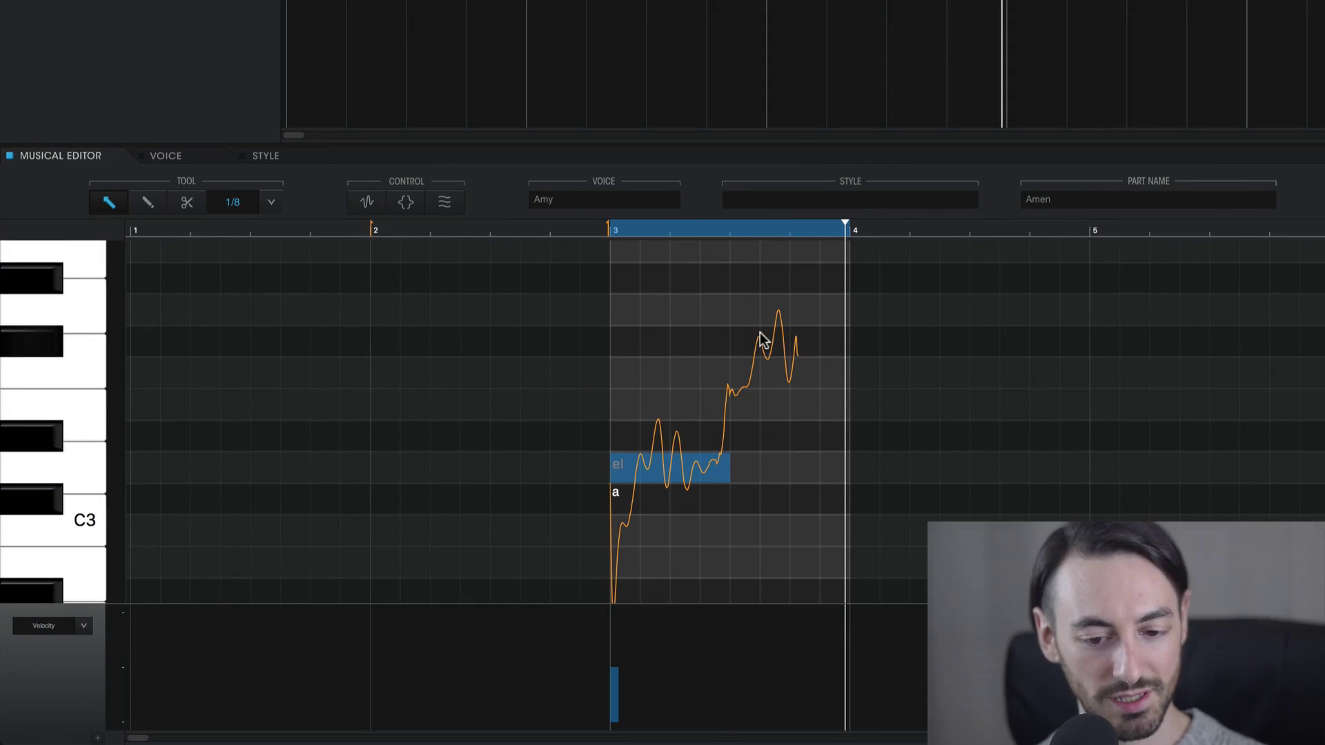
key("Delete")
left_click(733, 461)
left_click_drag(733, 460, 852, 474)
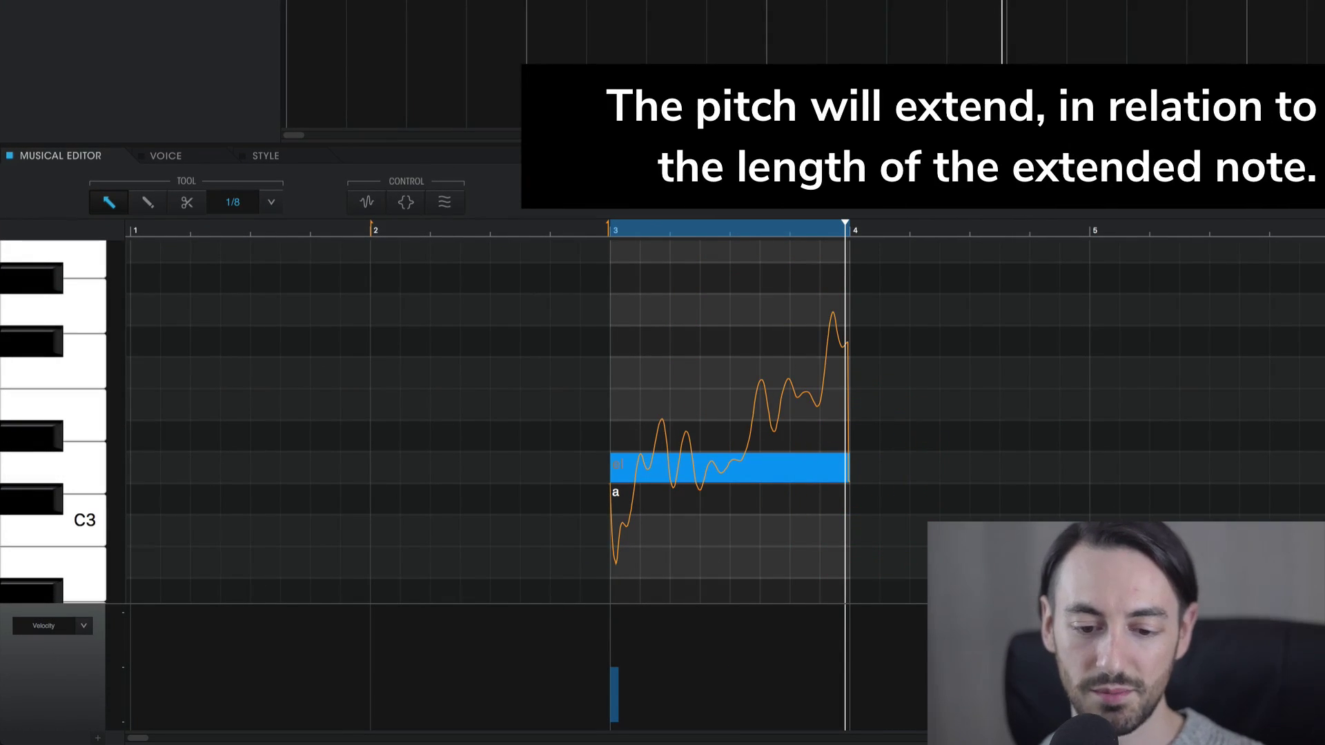
key("space")
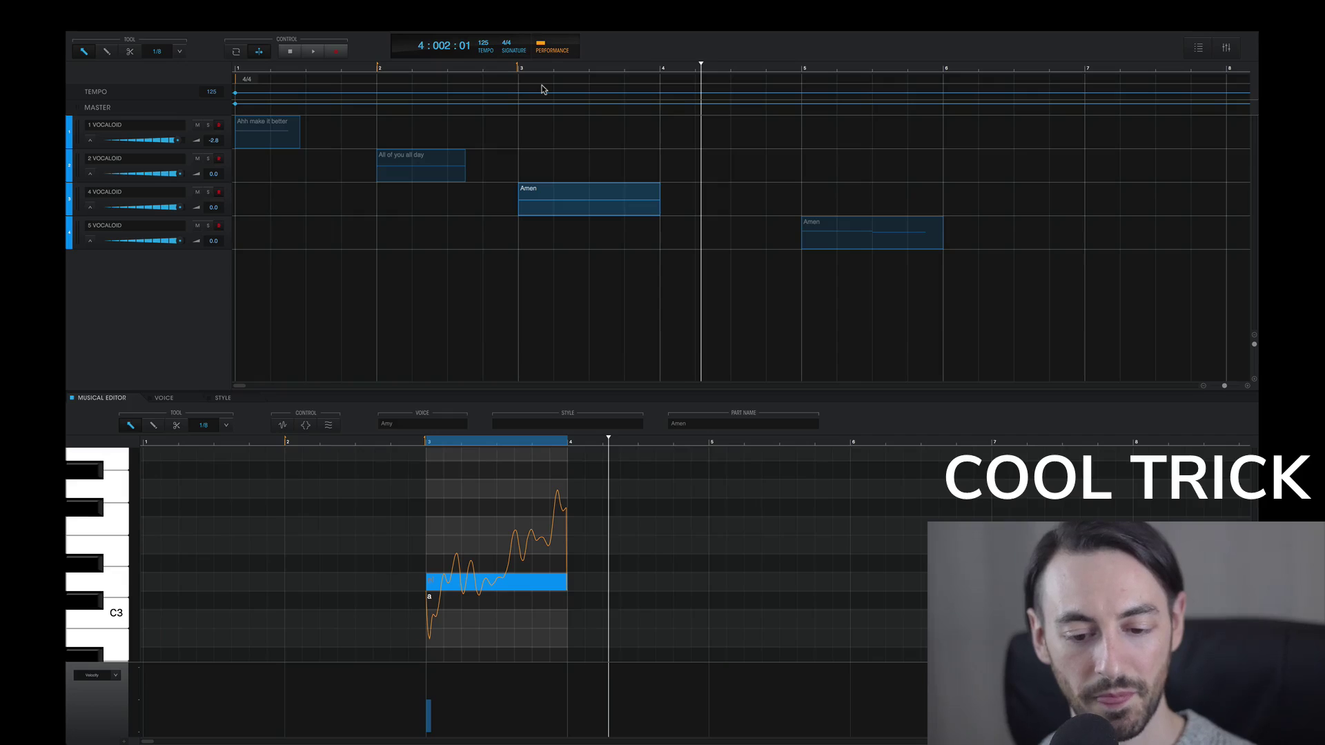
Bring up an enlarged Mixer and raise track 4's gain to 16 dB during looping playback
key("F3")
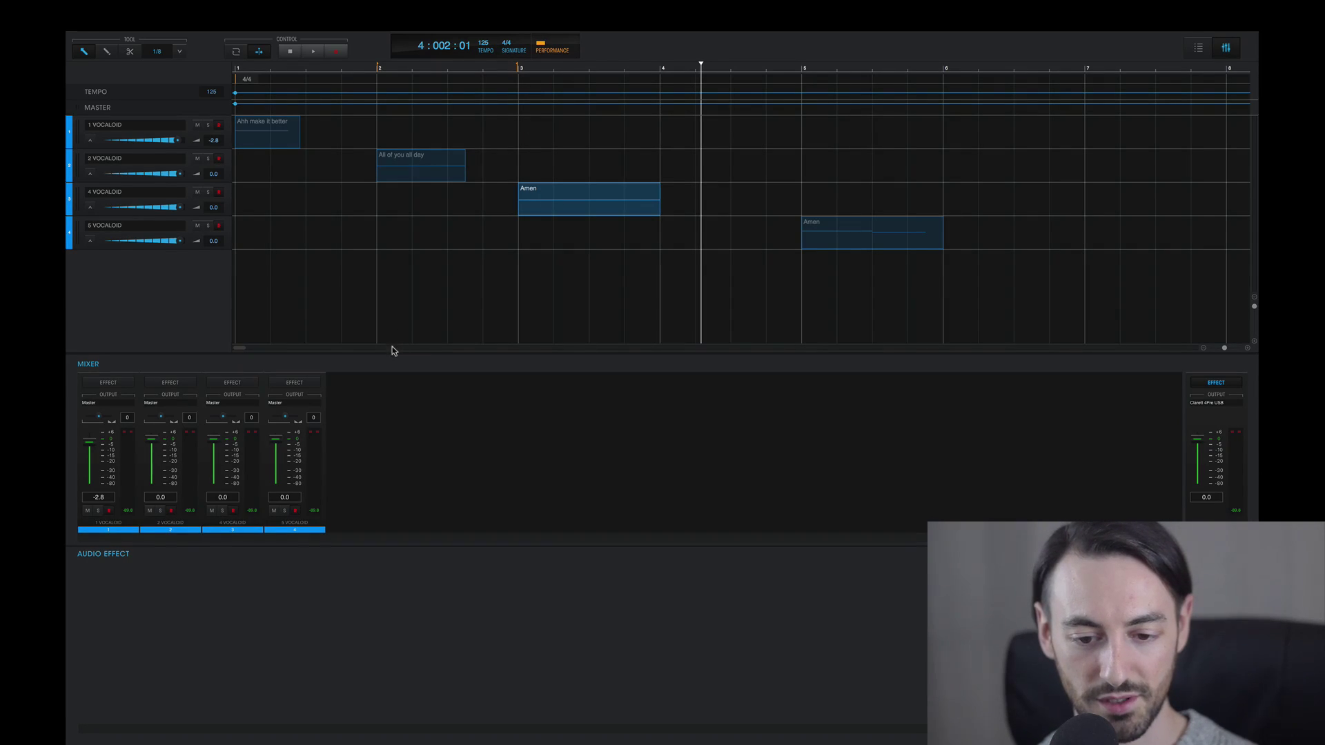
left_click_drag(391, 332, 391, 248)
key("space")
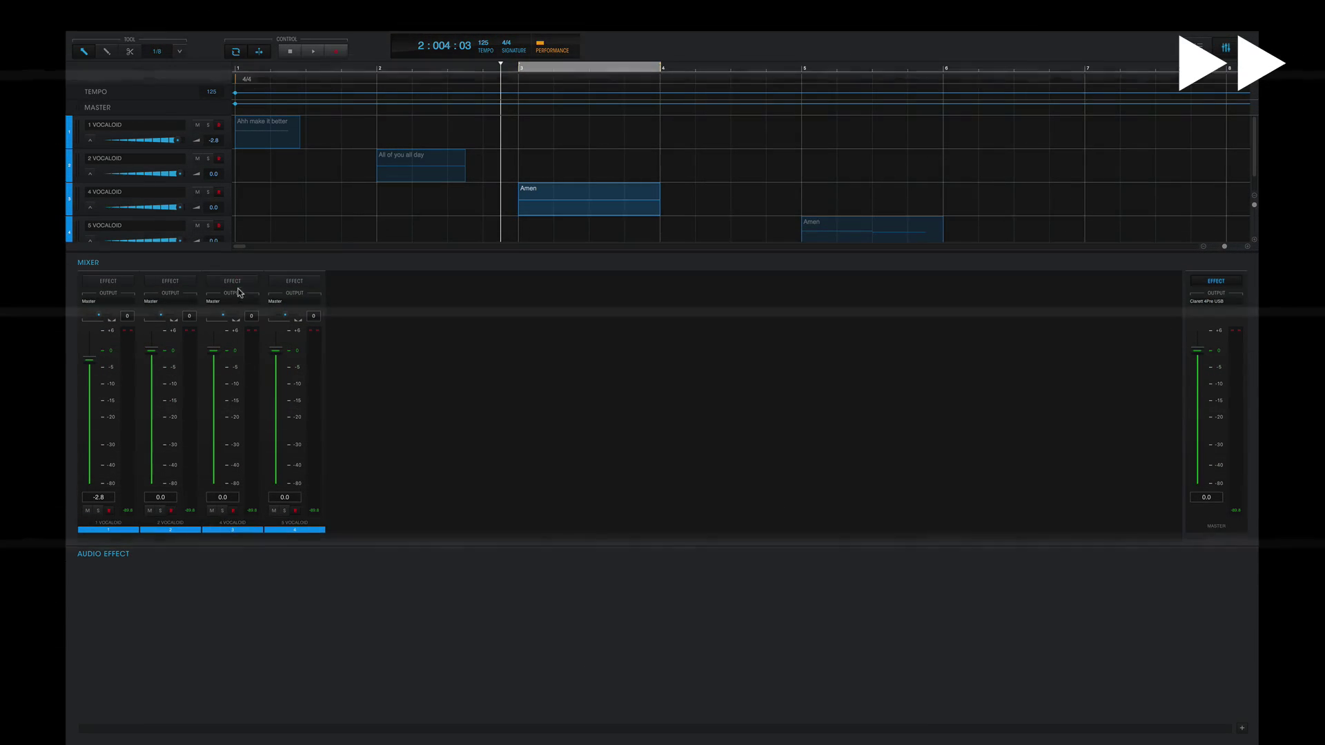
left_click(232, 281)
left_click_drag(99, 650, 100, 613)
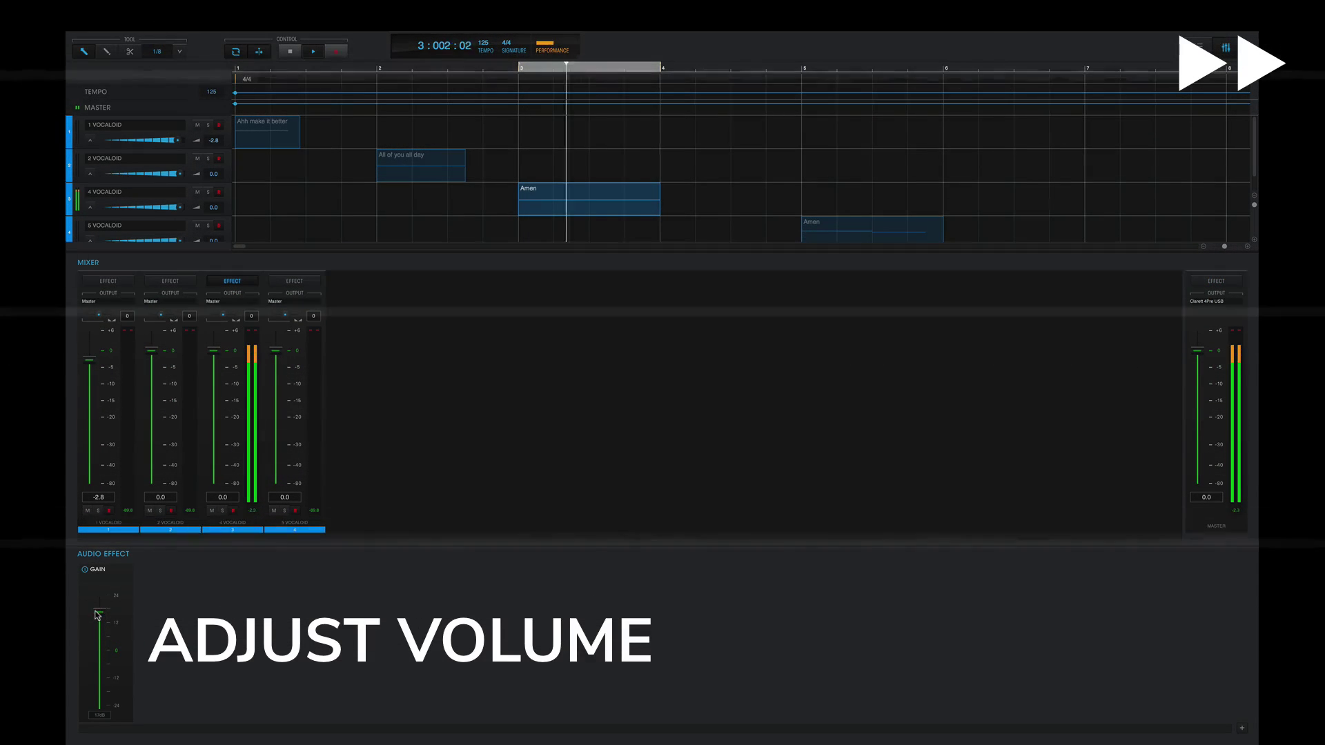
Show track 5's audio effects and raise its reverb wet mix to 21% while listening
left_click_drag(221, 687, 193, 697)
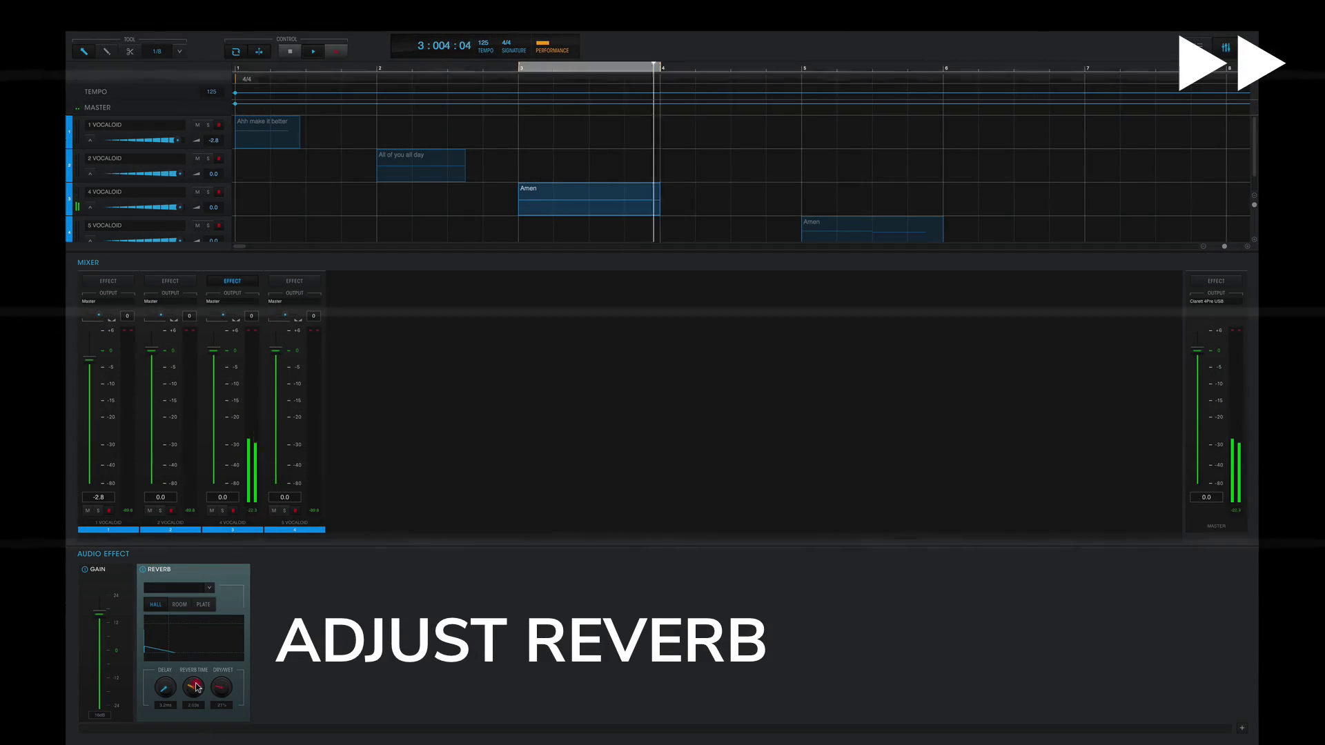
scroll(701, 216, "down", 1)
mouse_move(809, 218)
left_mouse_down()
mouse_move(668, 218)
mouse_move(810, 218)
left_mouse_up()
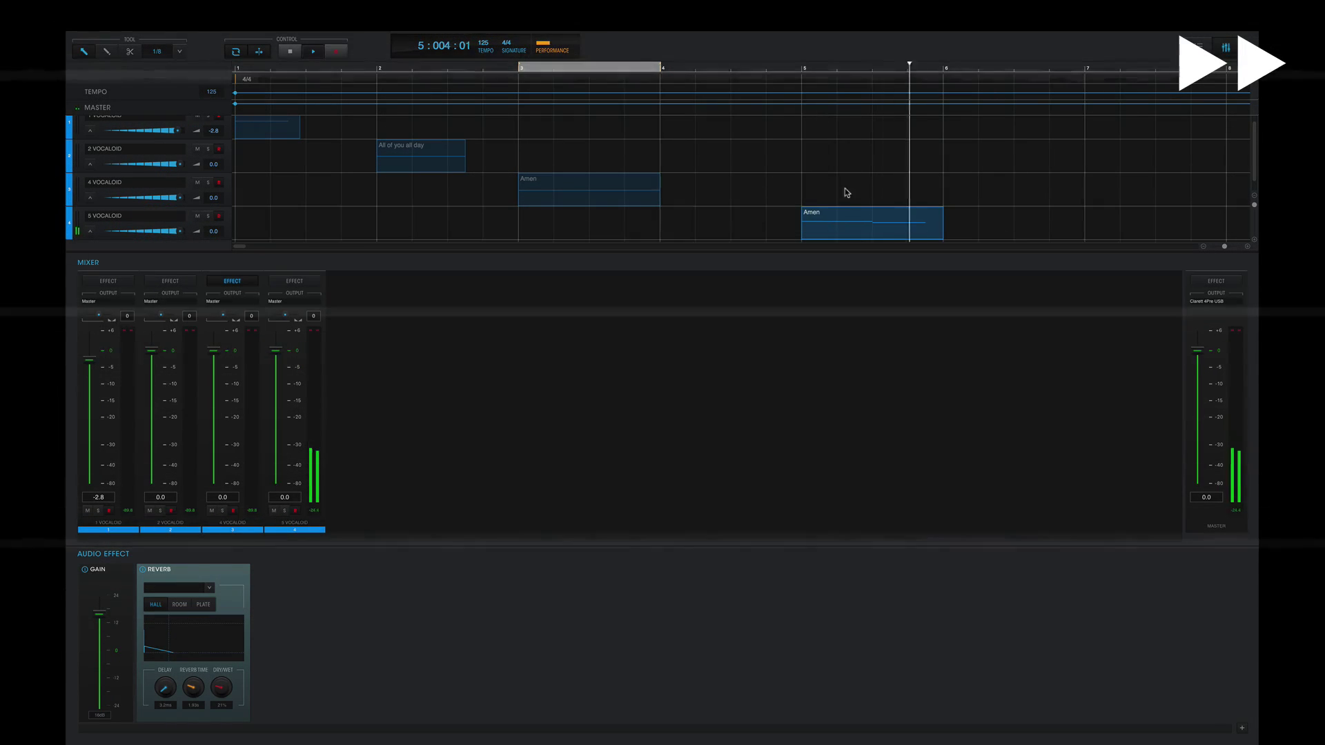
double_click(846, 219)
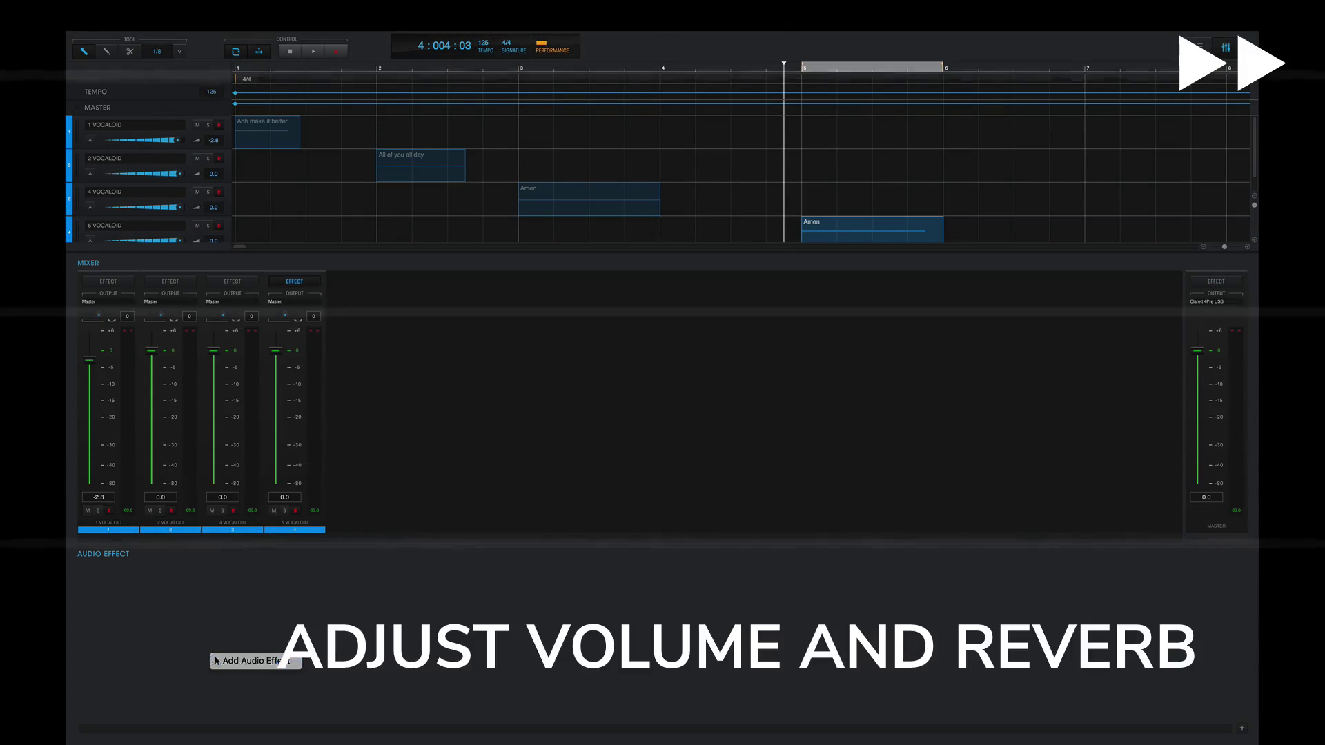
key("space")
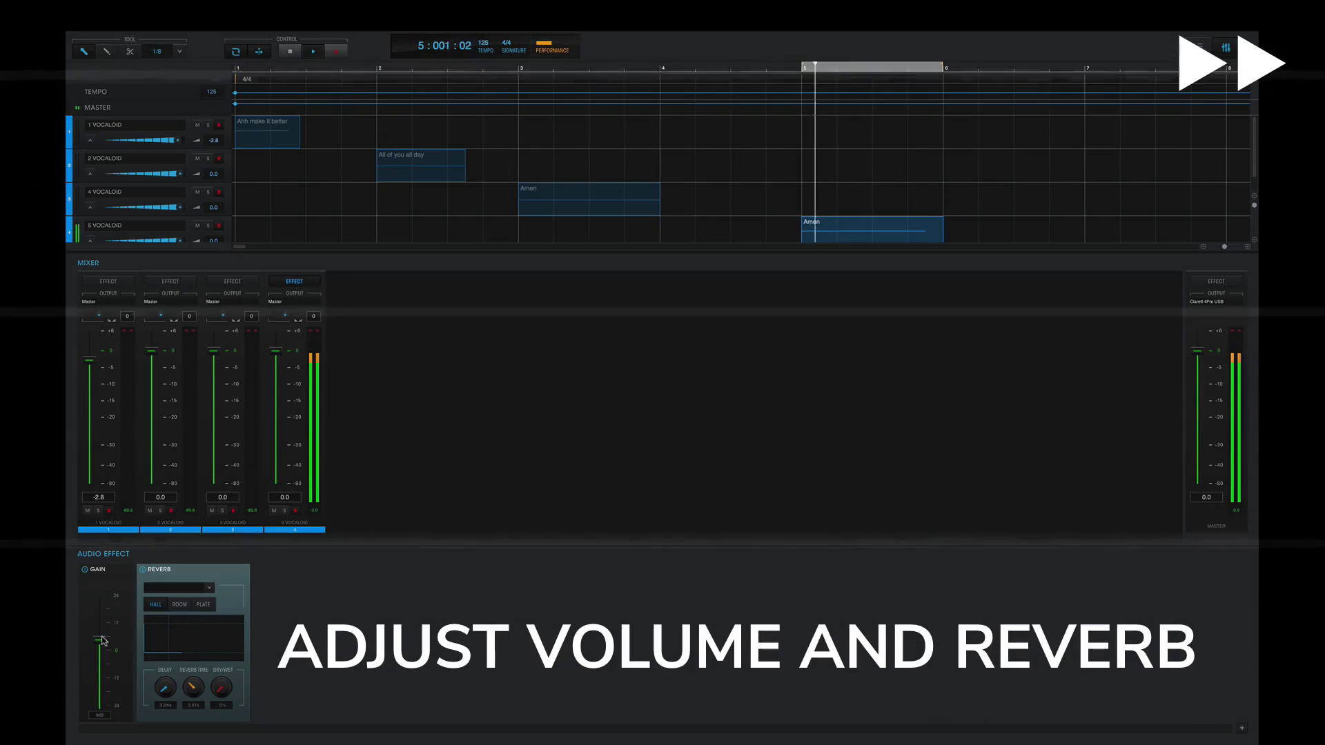
left_click_drag(222, 686, 223, 678)
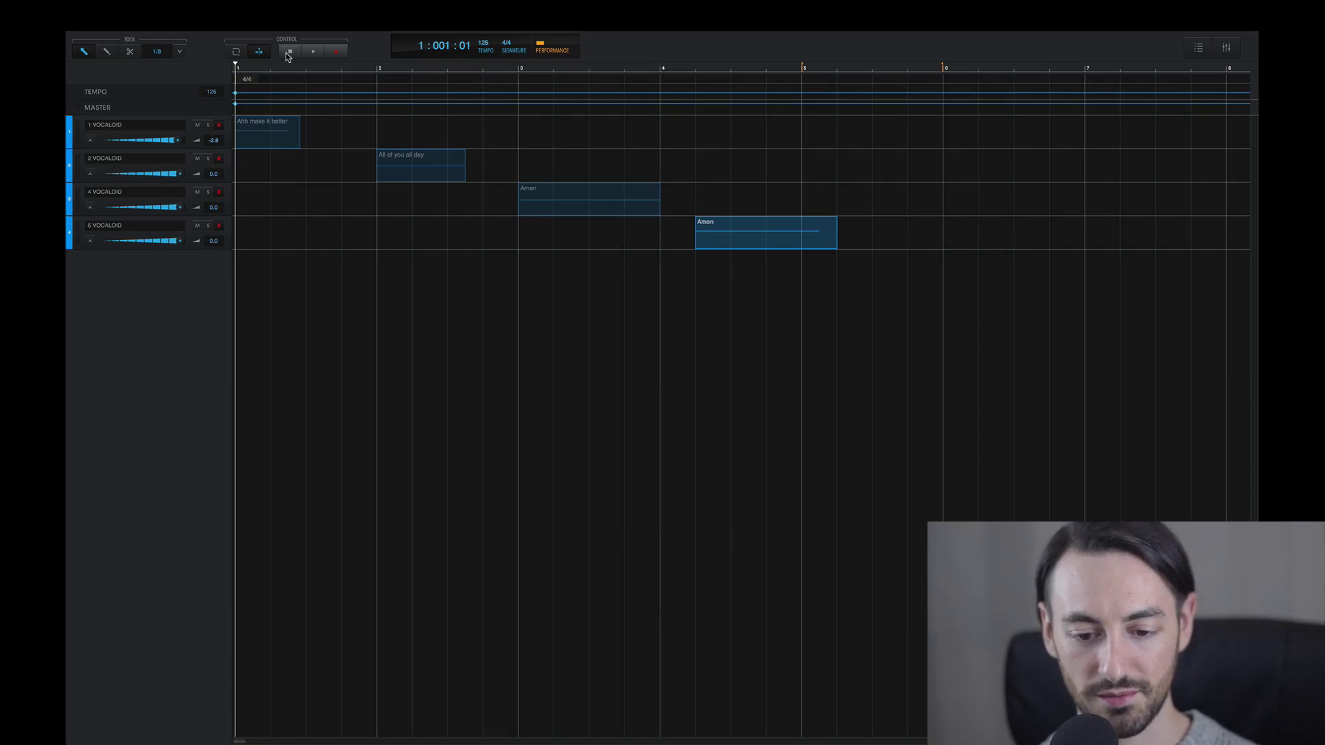
key("space")
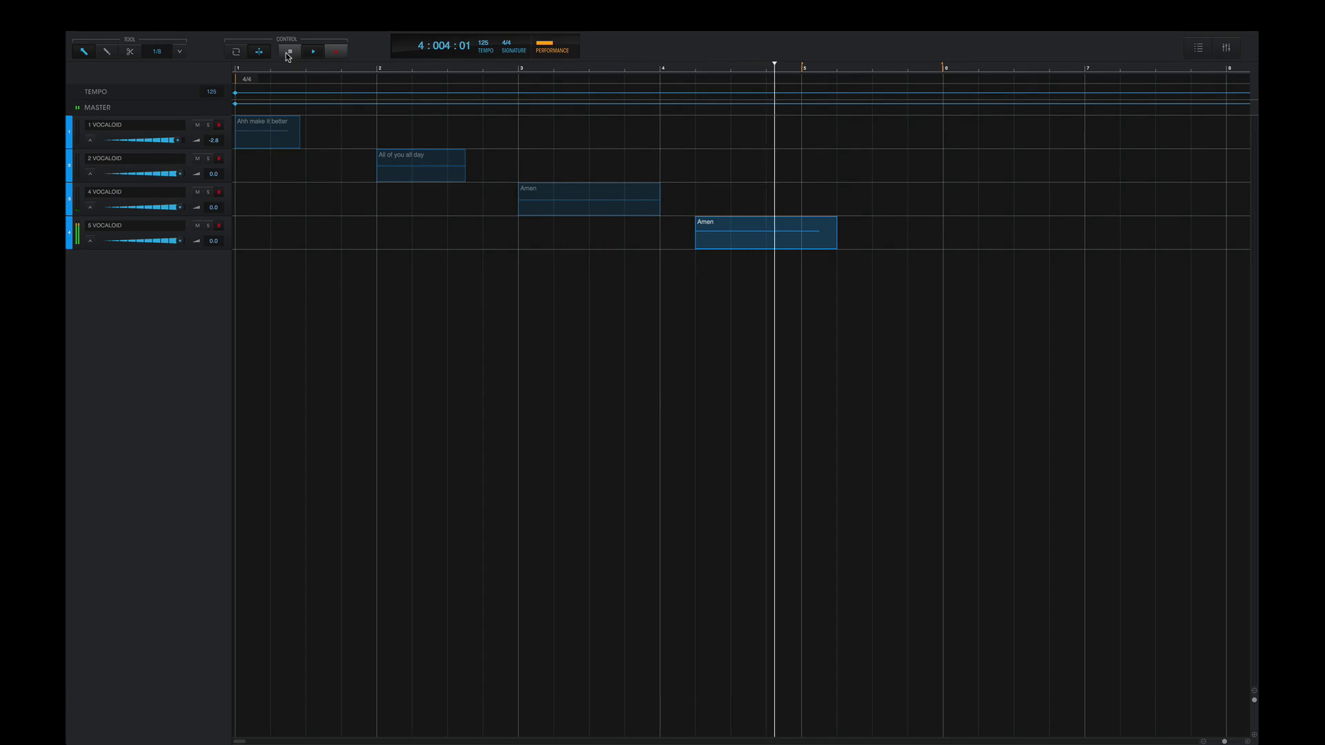
left_click(289, 52)
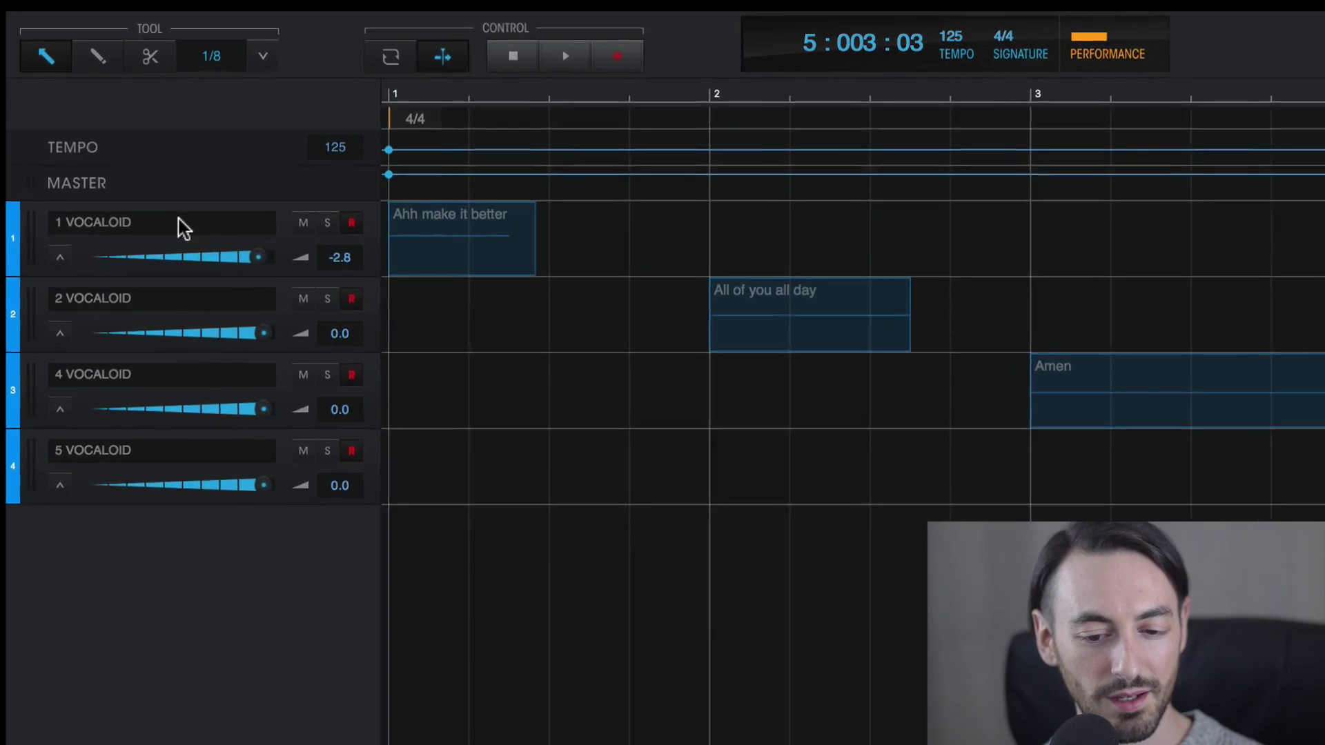
Rename the first track Ahh and move the 'All of you all day' and both Amen clips to bar 1
double_click(141, 124)
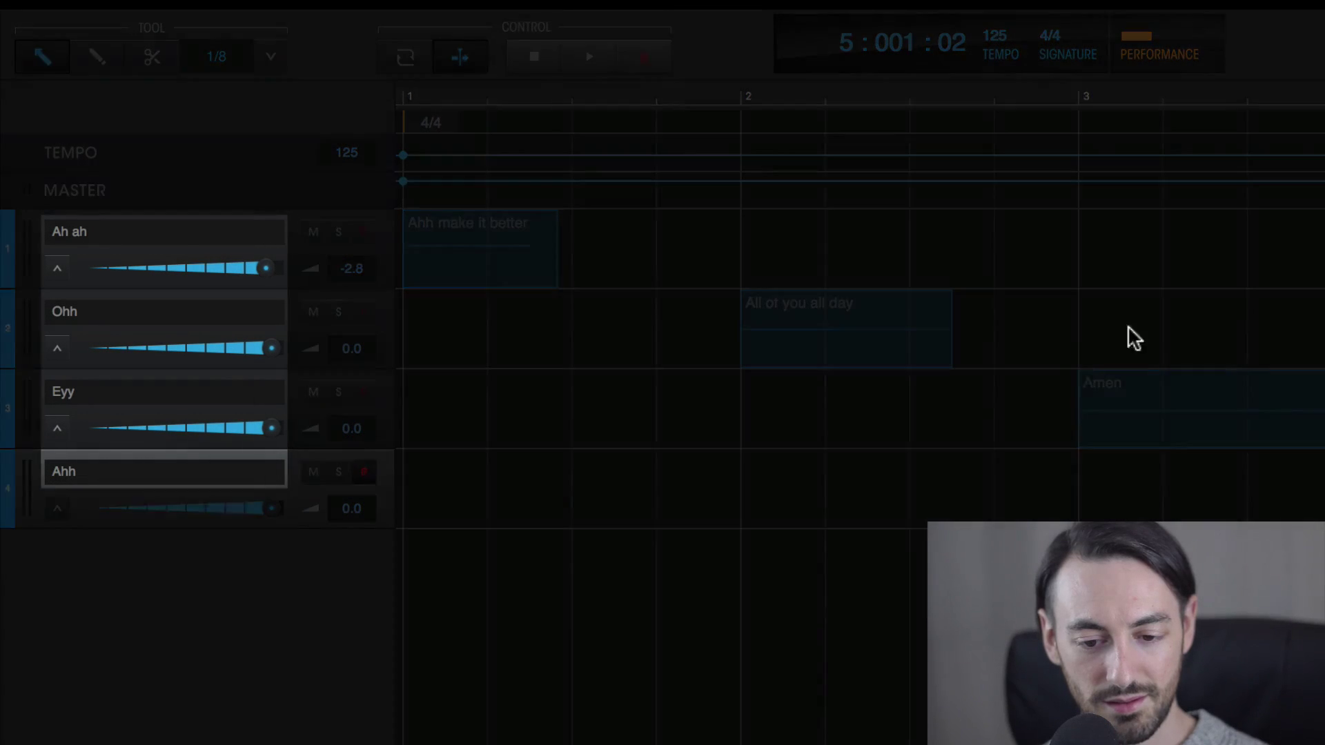
key("Return")
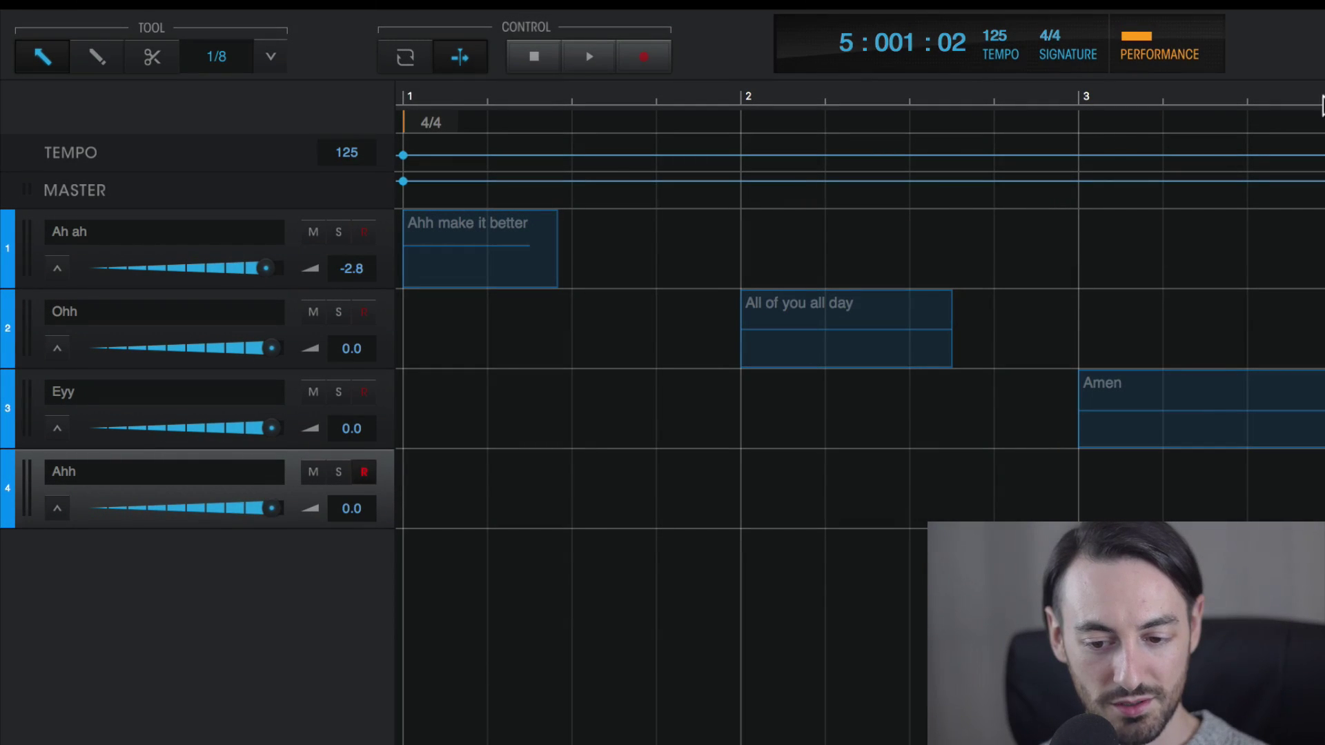
left_click_drag(809, 300, 461, 323)
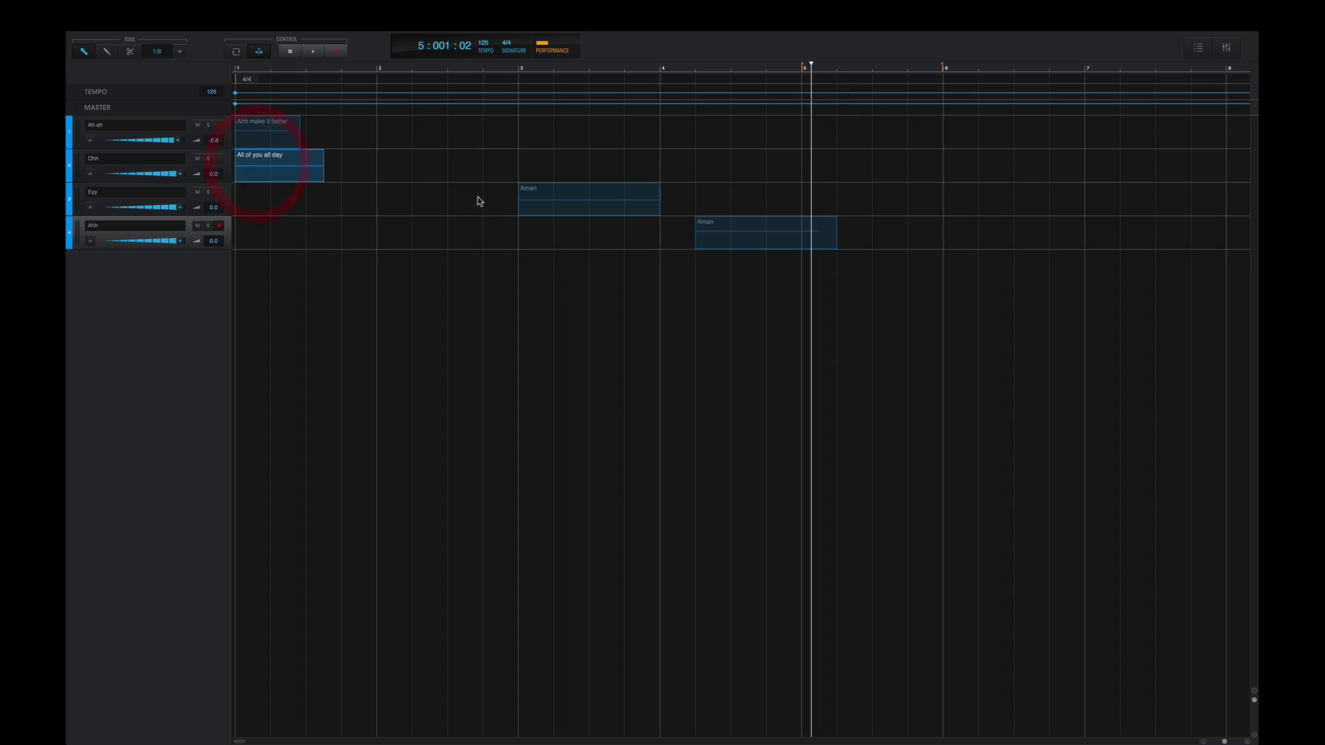
left_click_drag(540, 191, 265, 202)
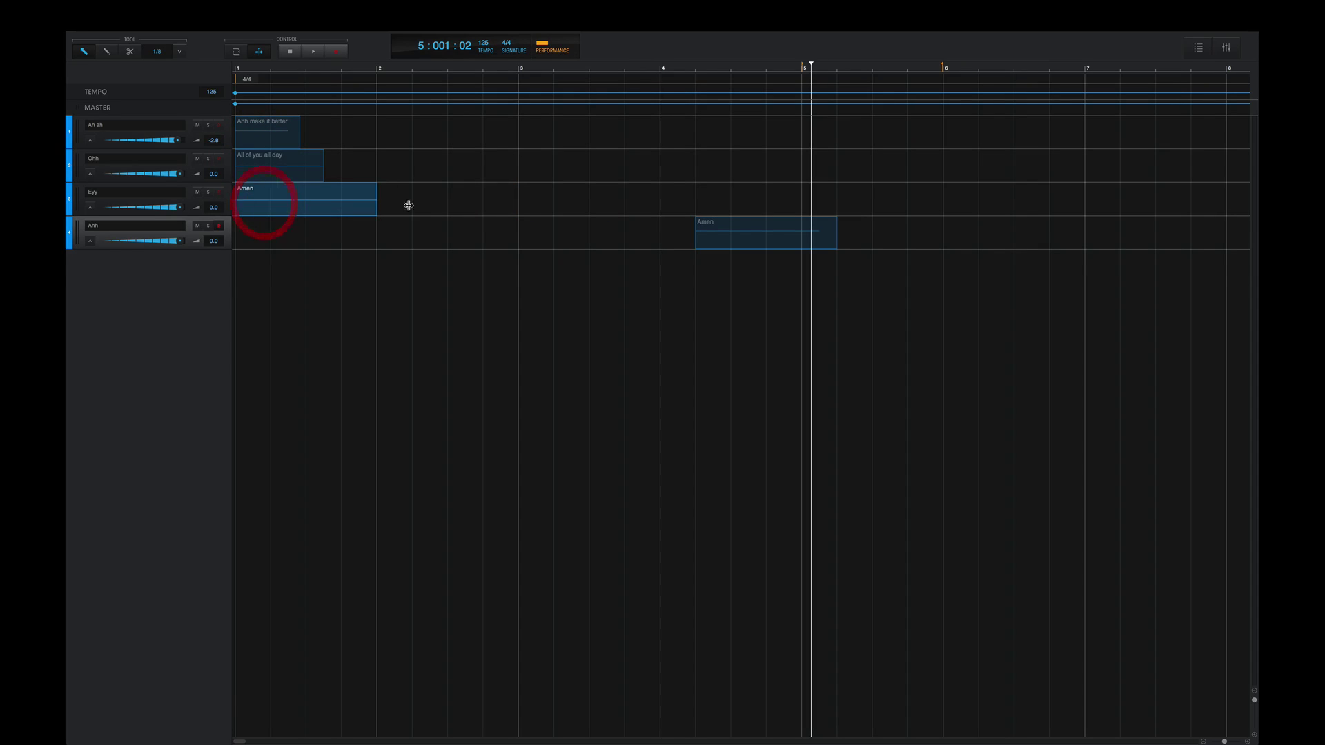
left_click_drag(710, 223, 246, 216)
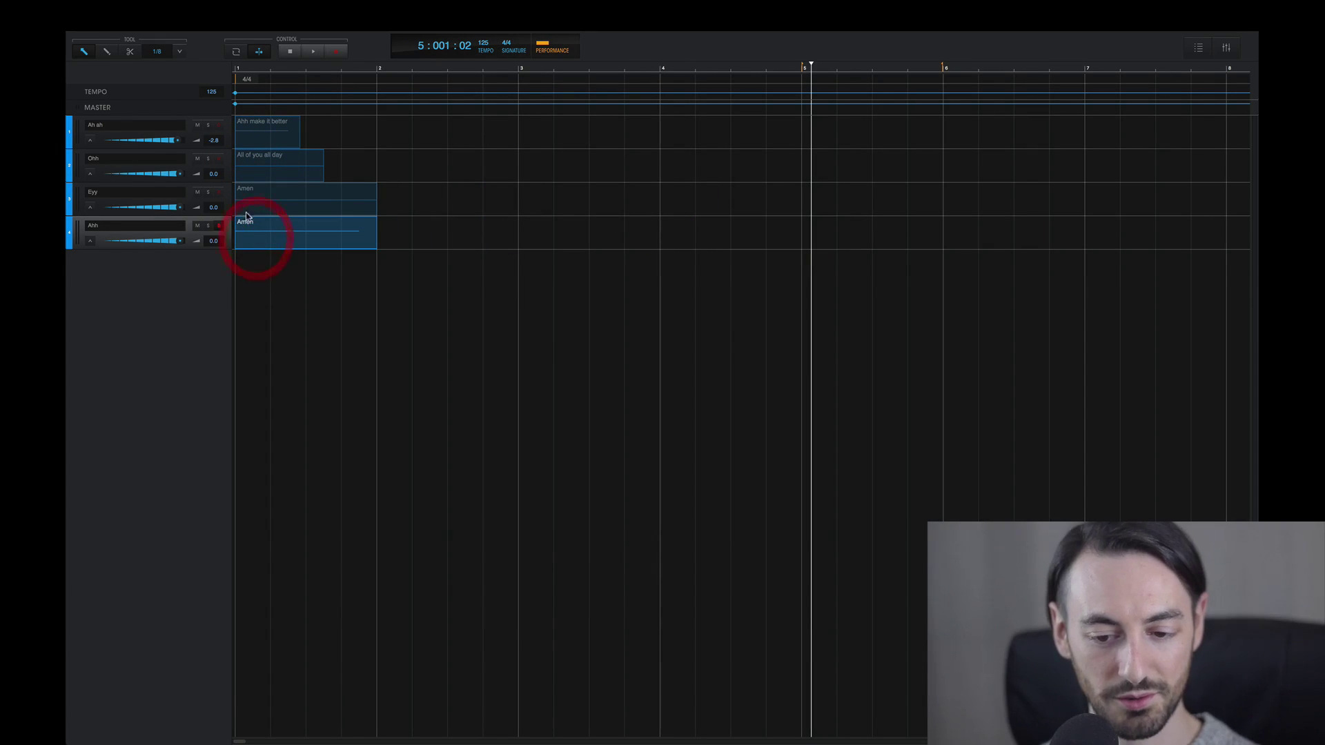
Solo and play the Ah ah and Ohh tracks from bar 1 to check them
left_click(208, 126)
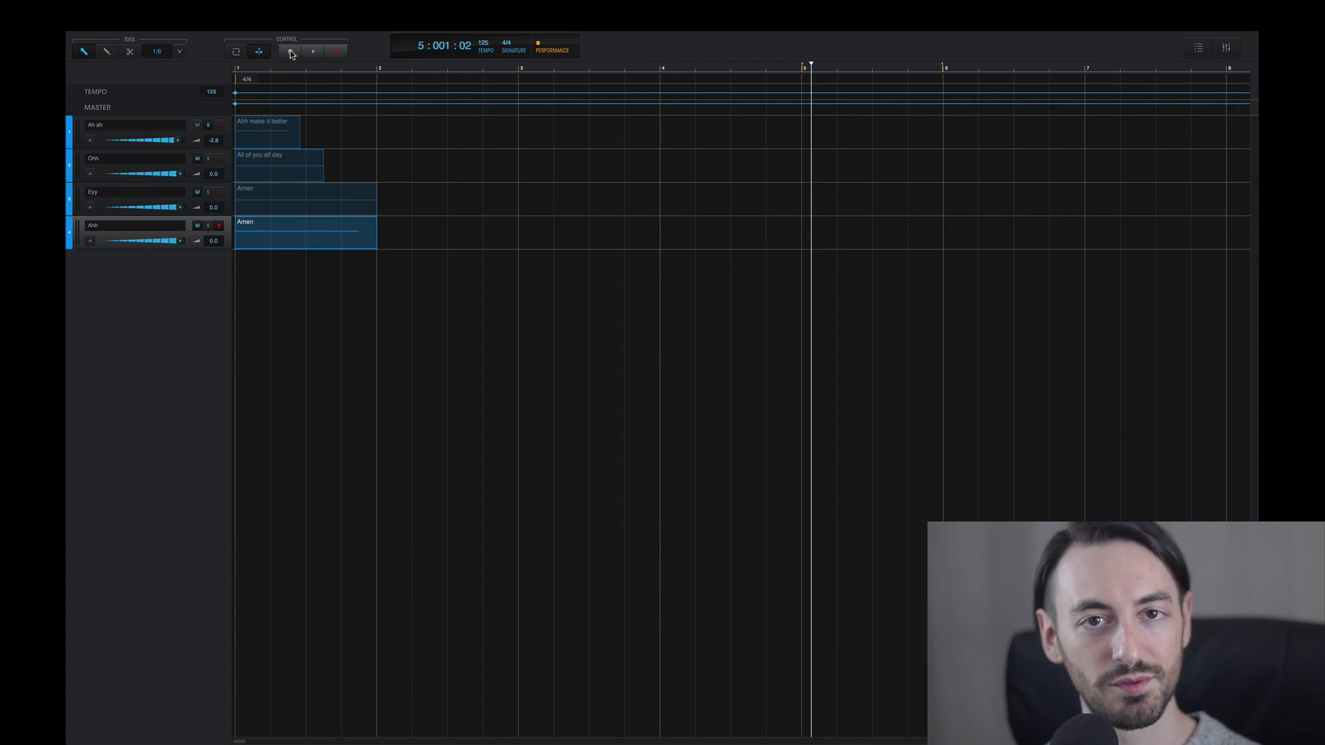
left_click(290, 51)
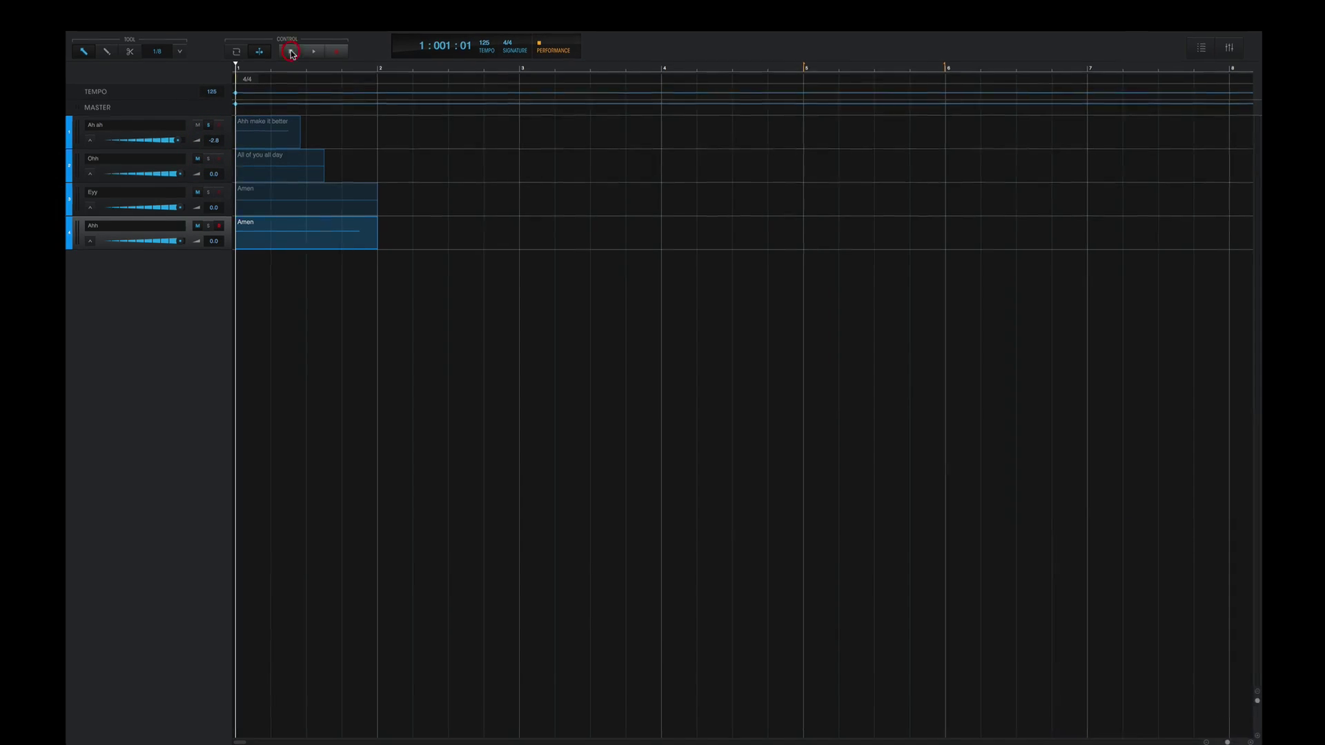
key("space")
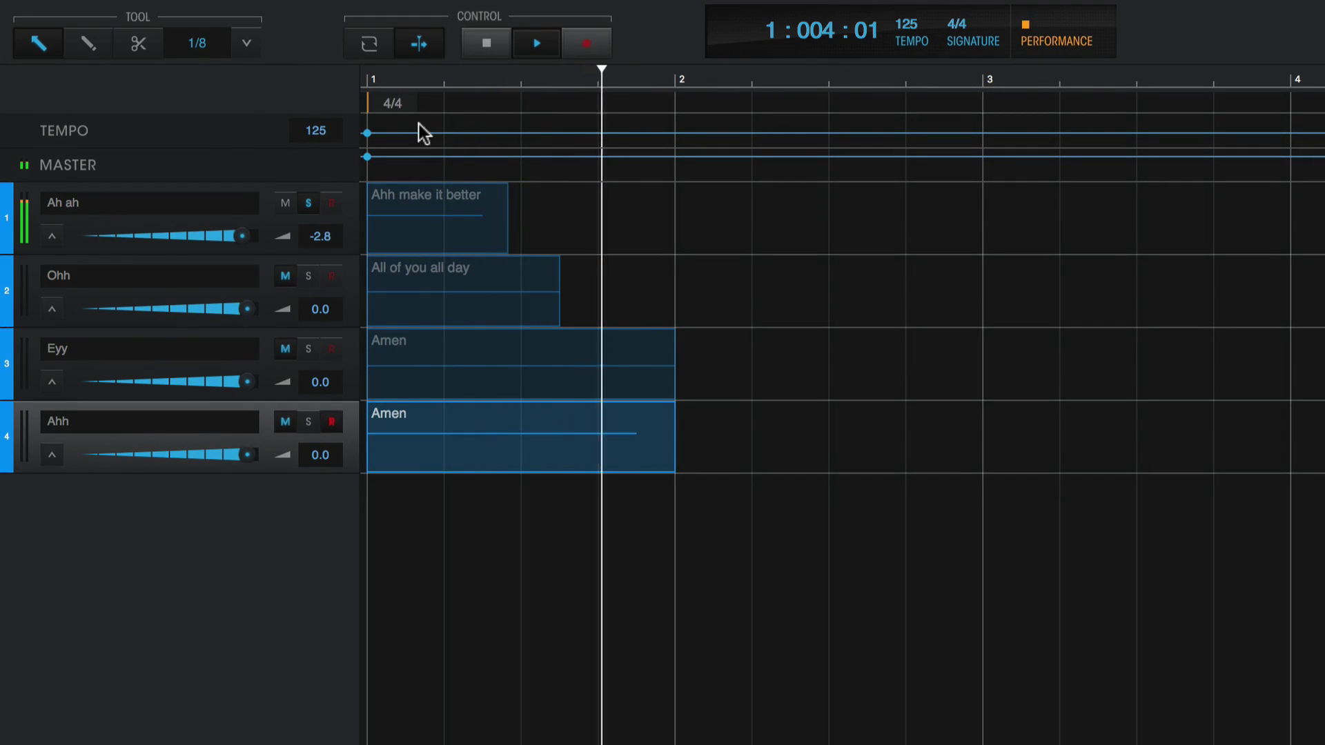
key("space")
left_click(308, 203)
left_click(310, 277)
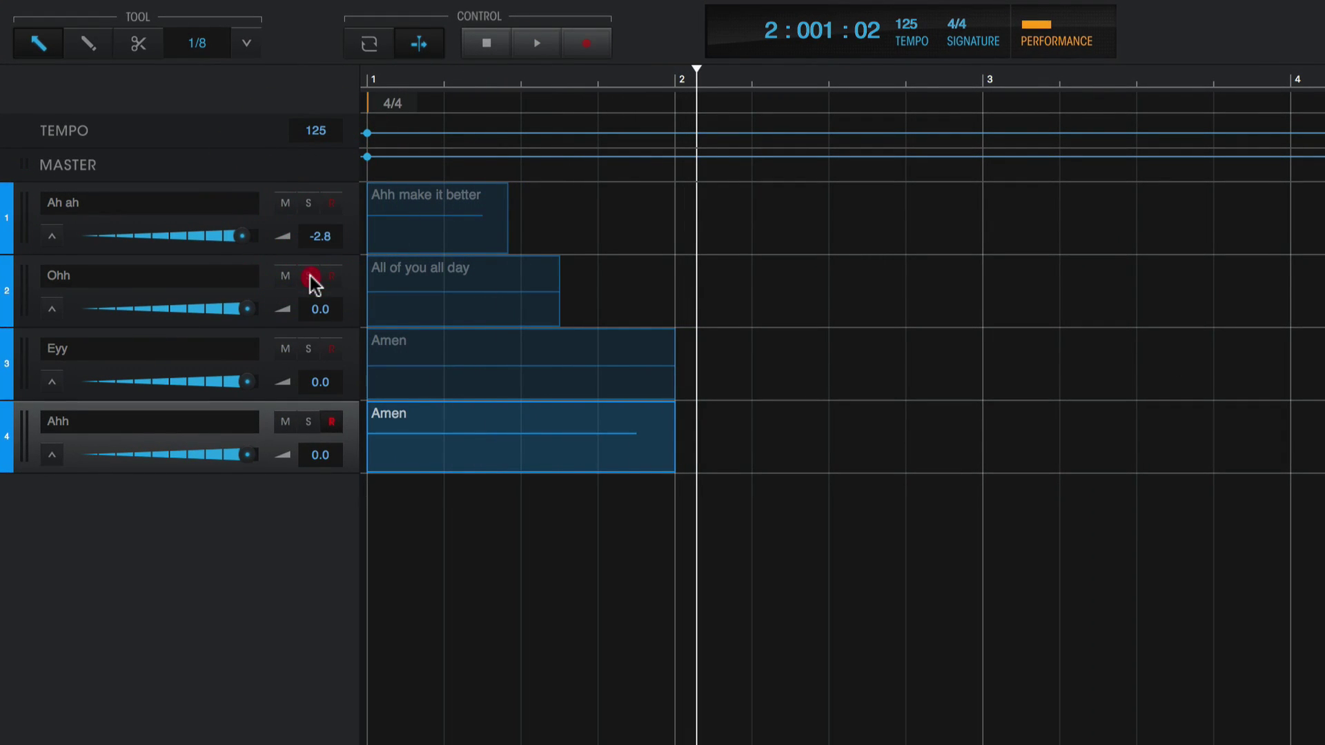
left_click(486, 43)
key("space")
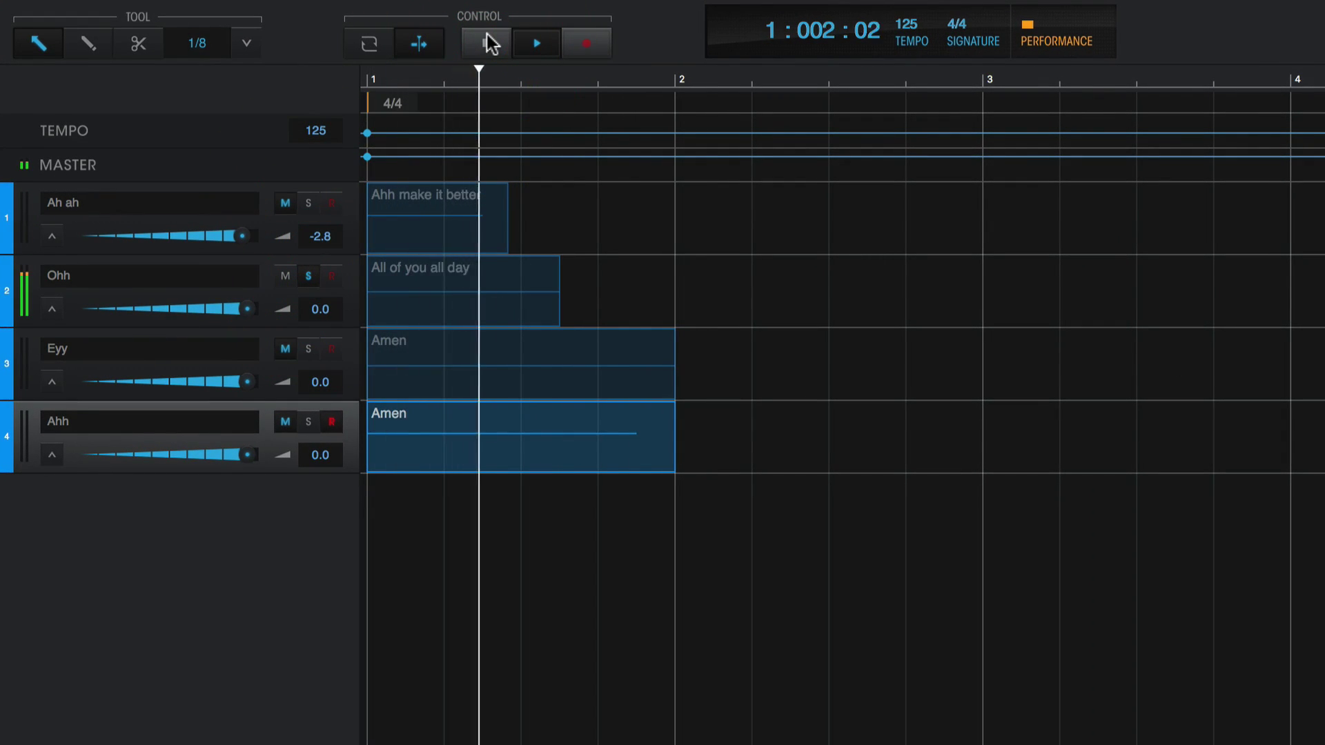
key("space")
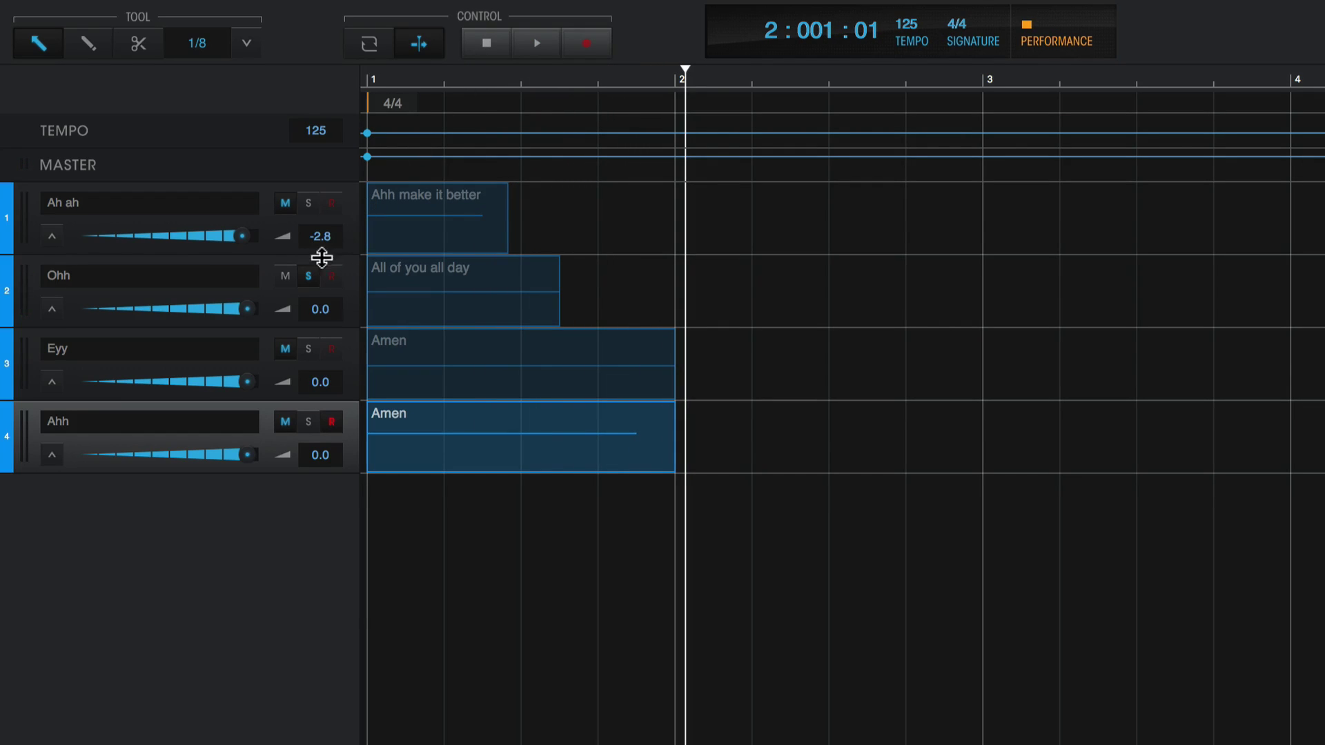
Solo and play the Eyy and Ahh tracks from bar 1, then clear all solos
left_click(308, 348)
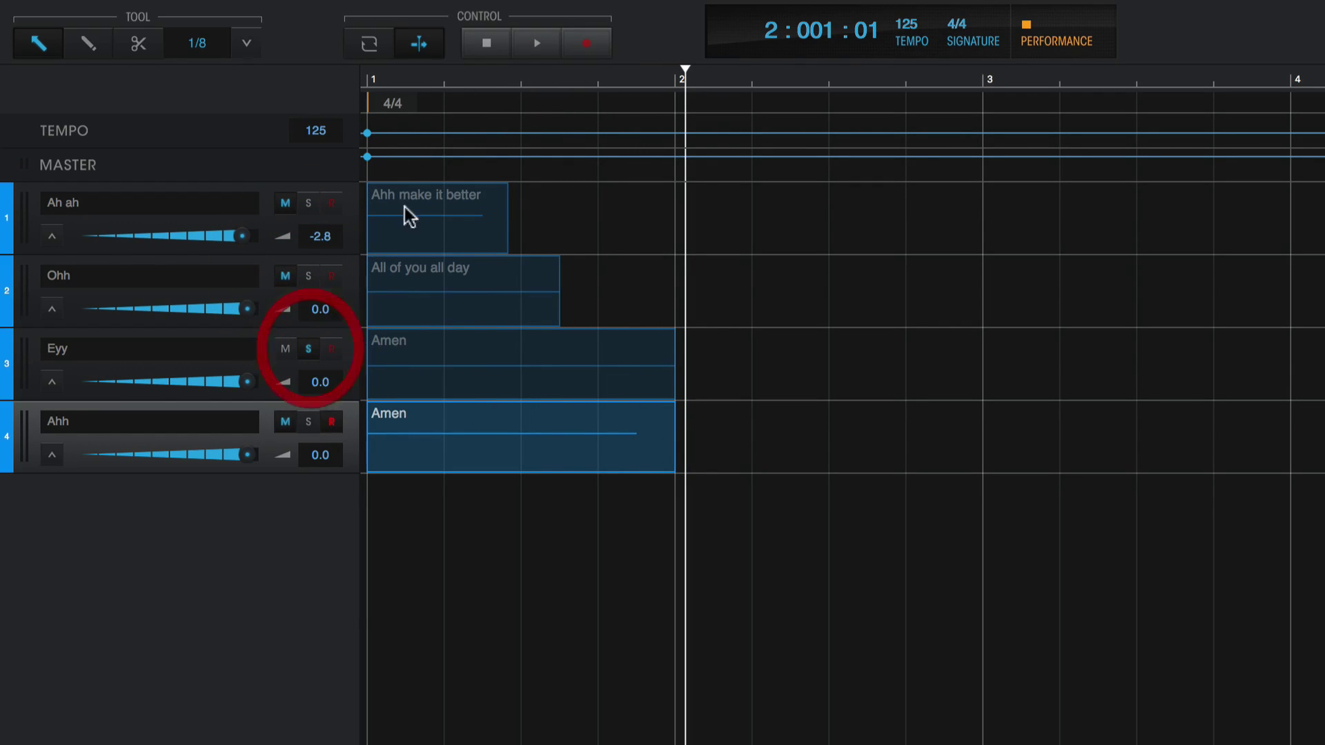
left_click(495, 48)
key("space")
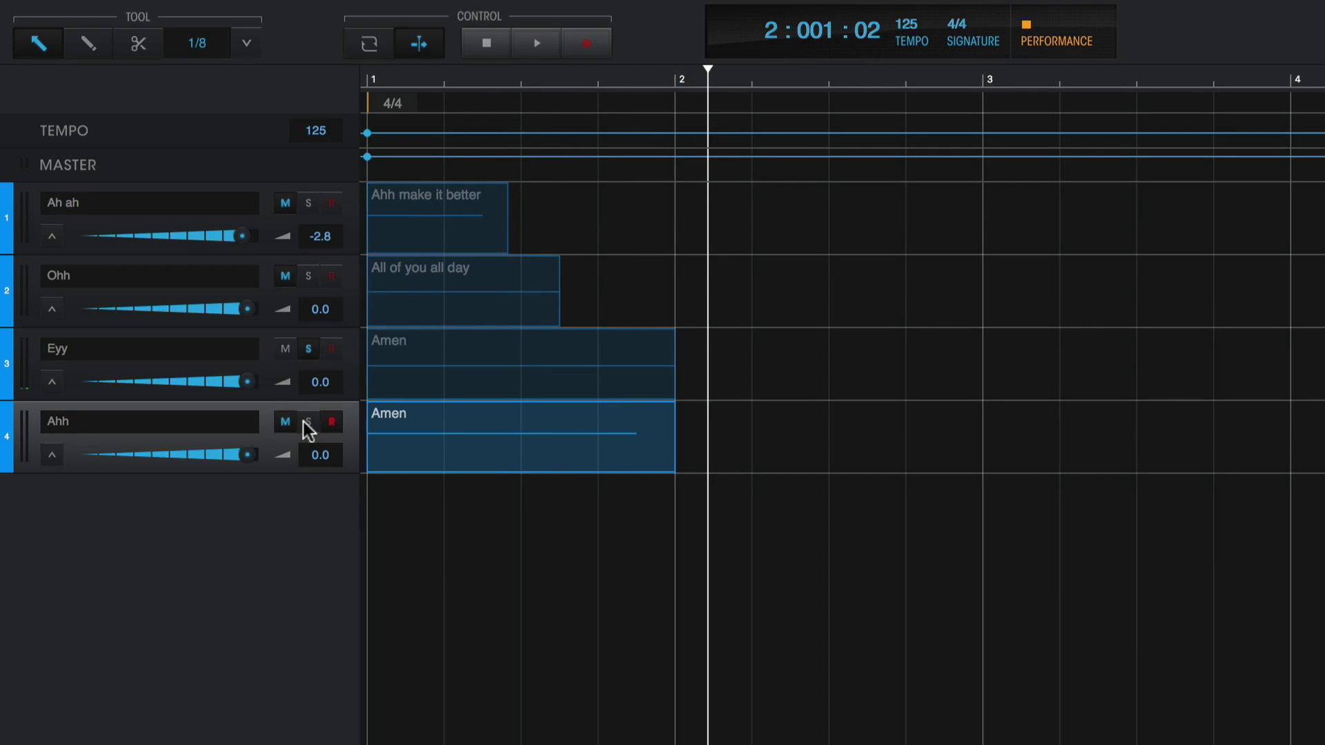
left_click(310, 352)
left_click(309, 423)
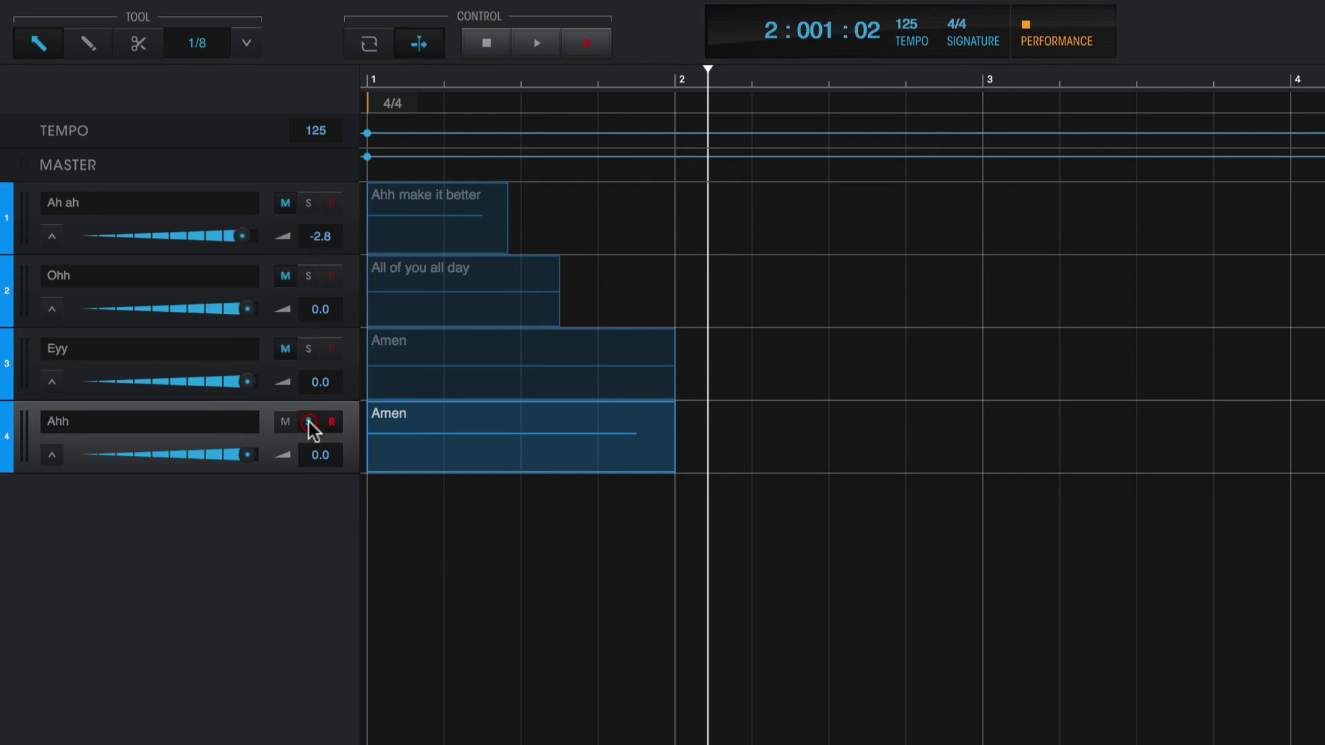
left_click(485, 54)
key("space")
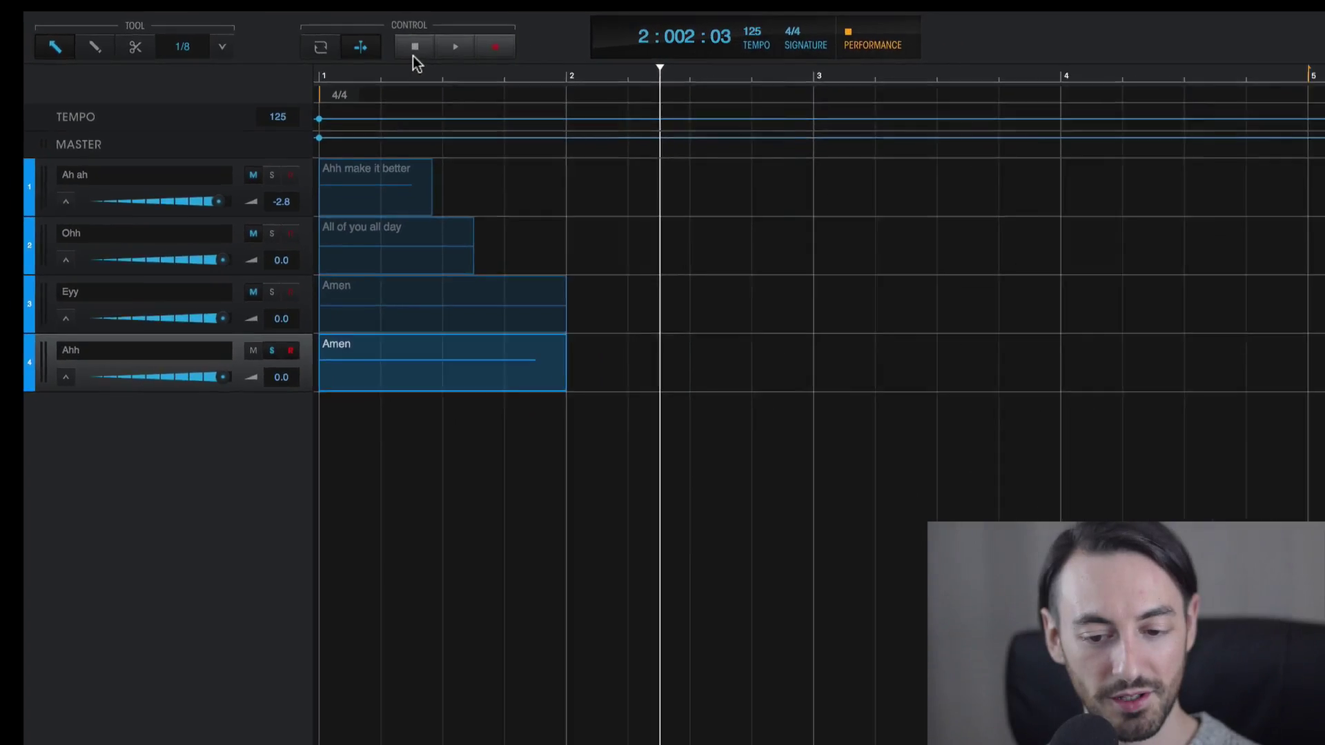
left_click(485, 54)
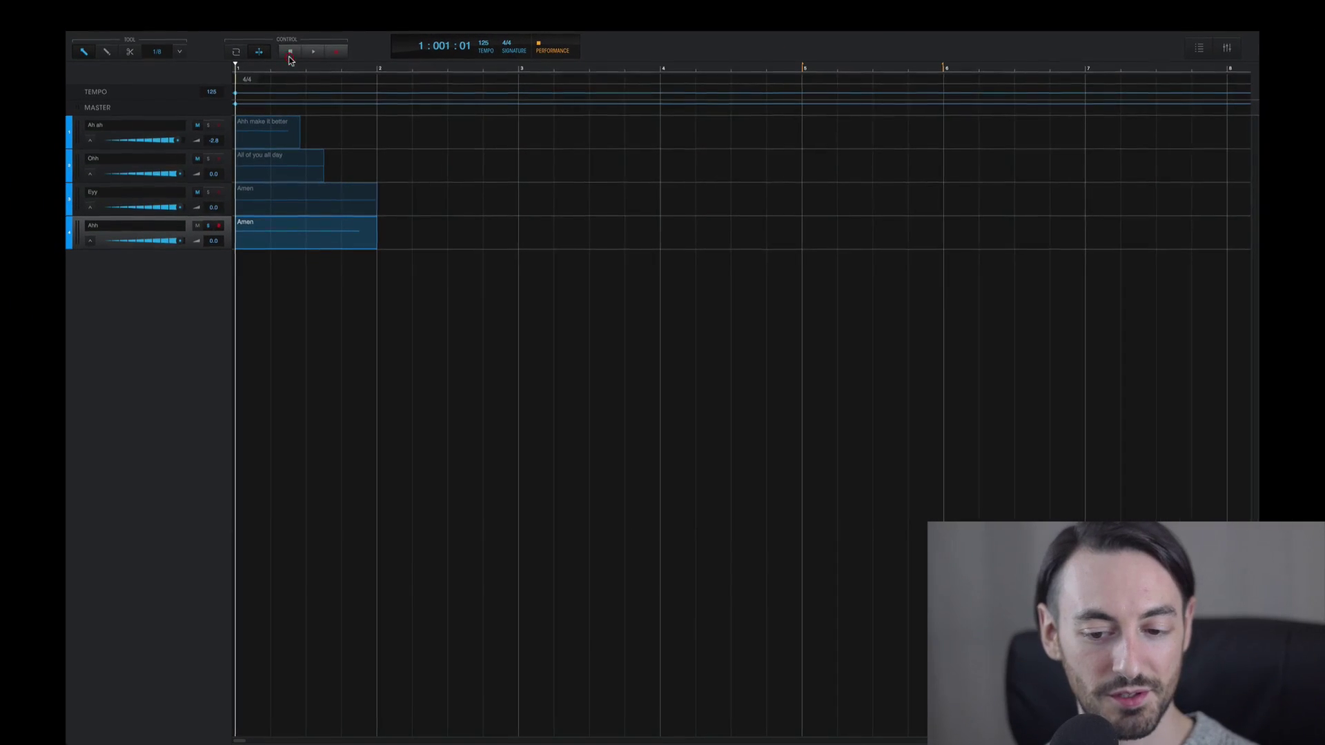
left_click(207, 225)
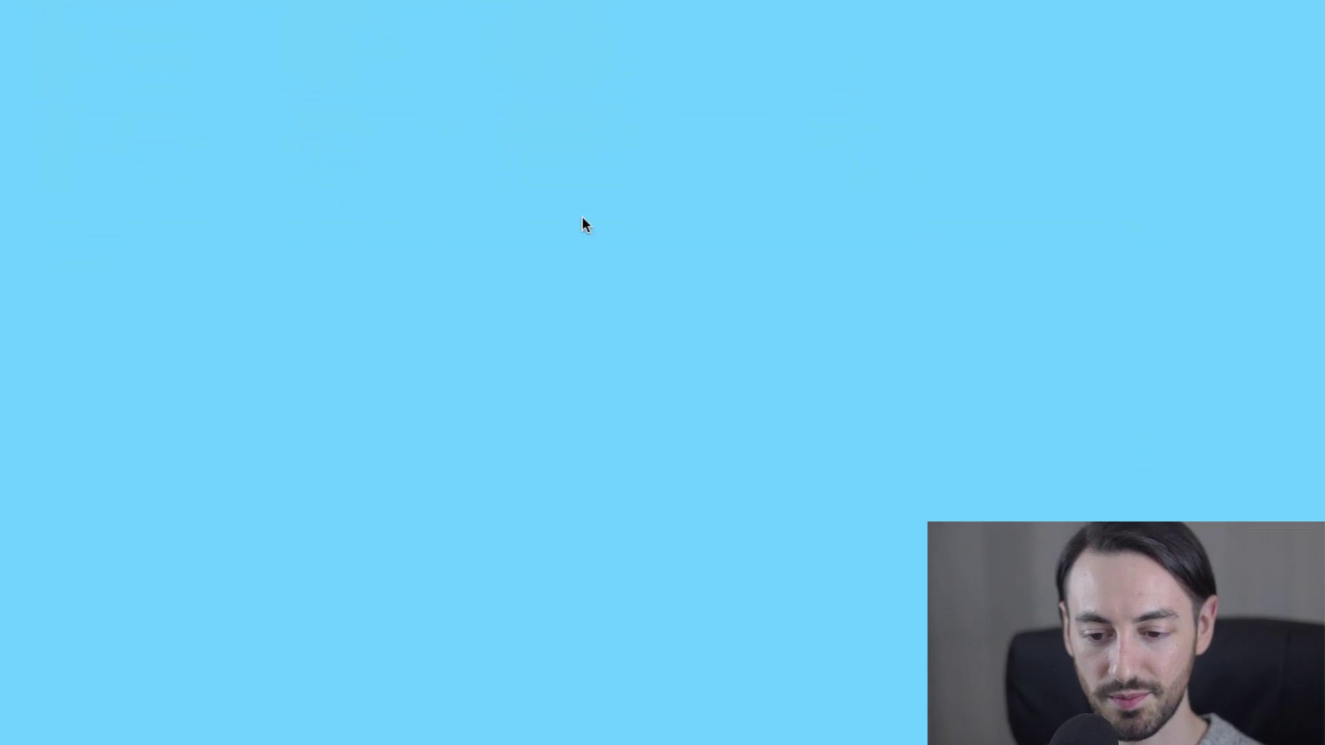
Make a new folder on the desktop and name it 'One-Shot Vocal Samples'
right_click(648, 308)
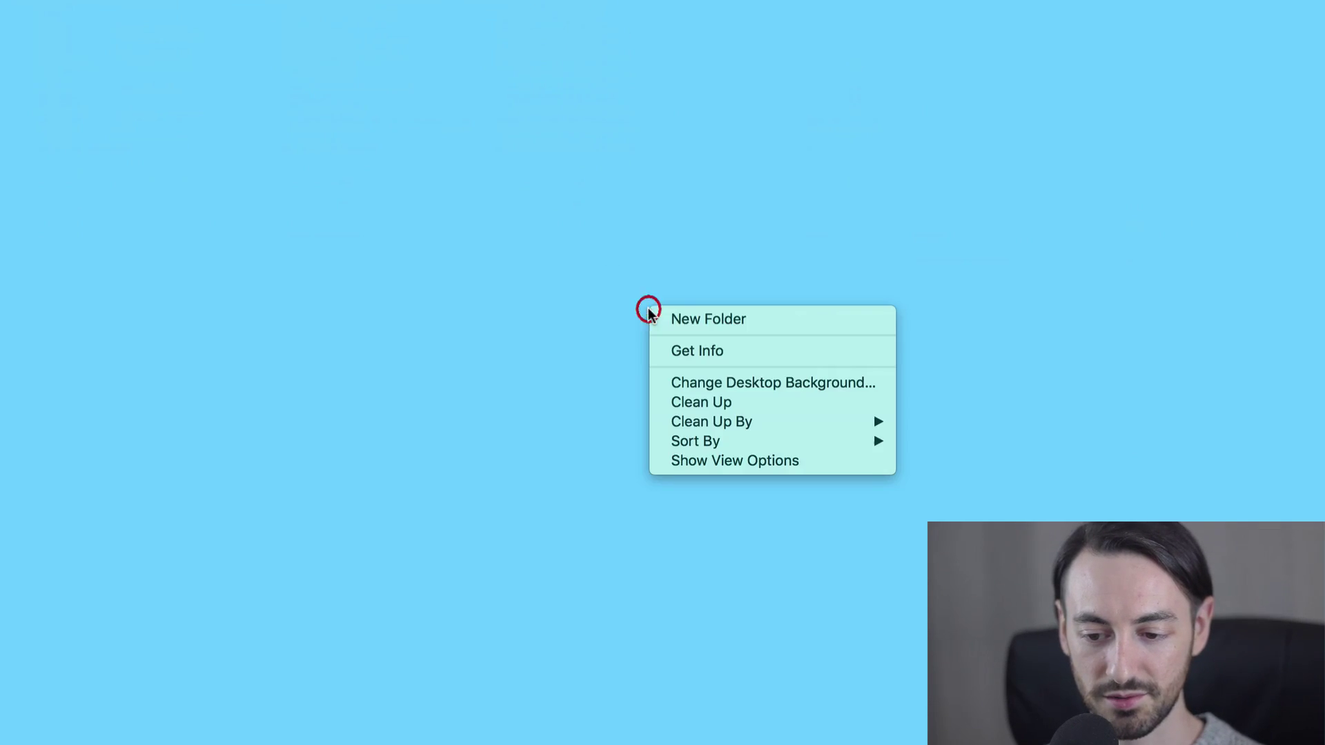
left_click(661, 320)
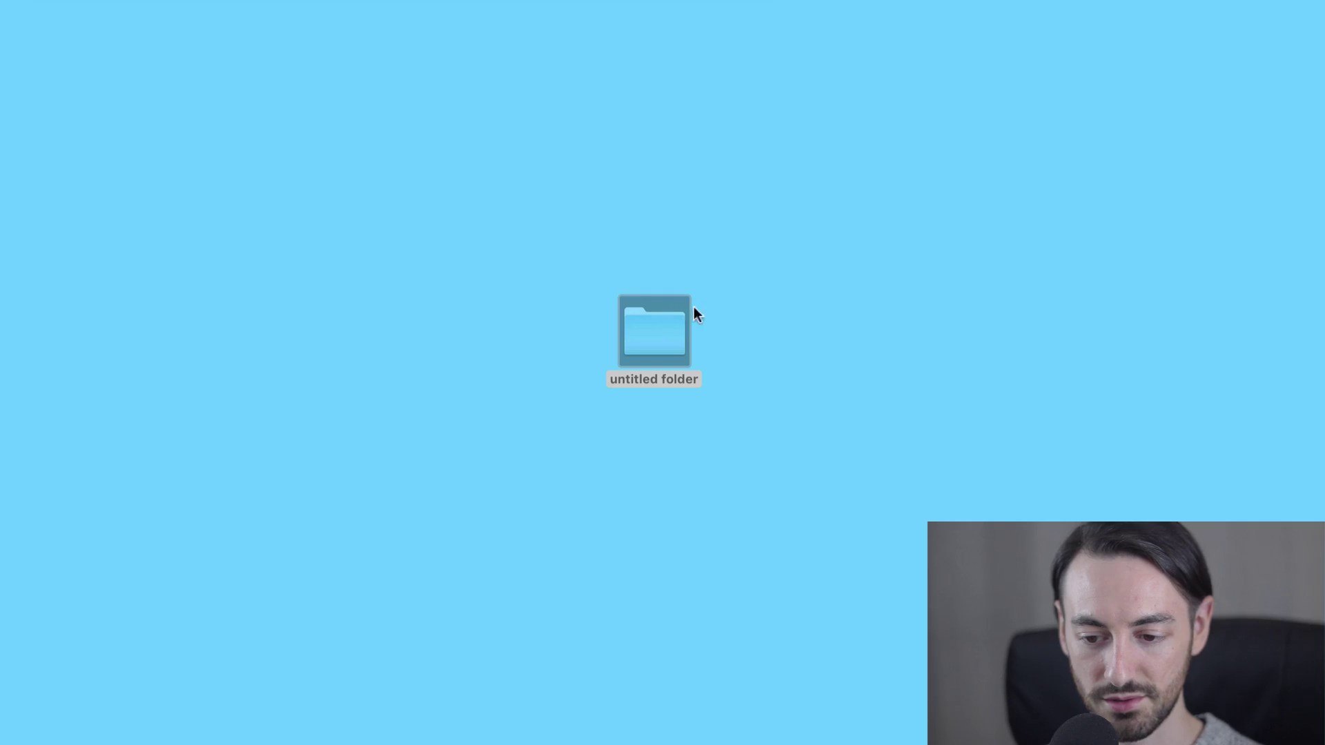
left_click(691, 379)
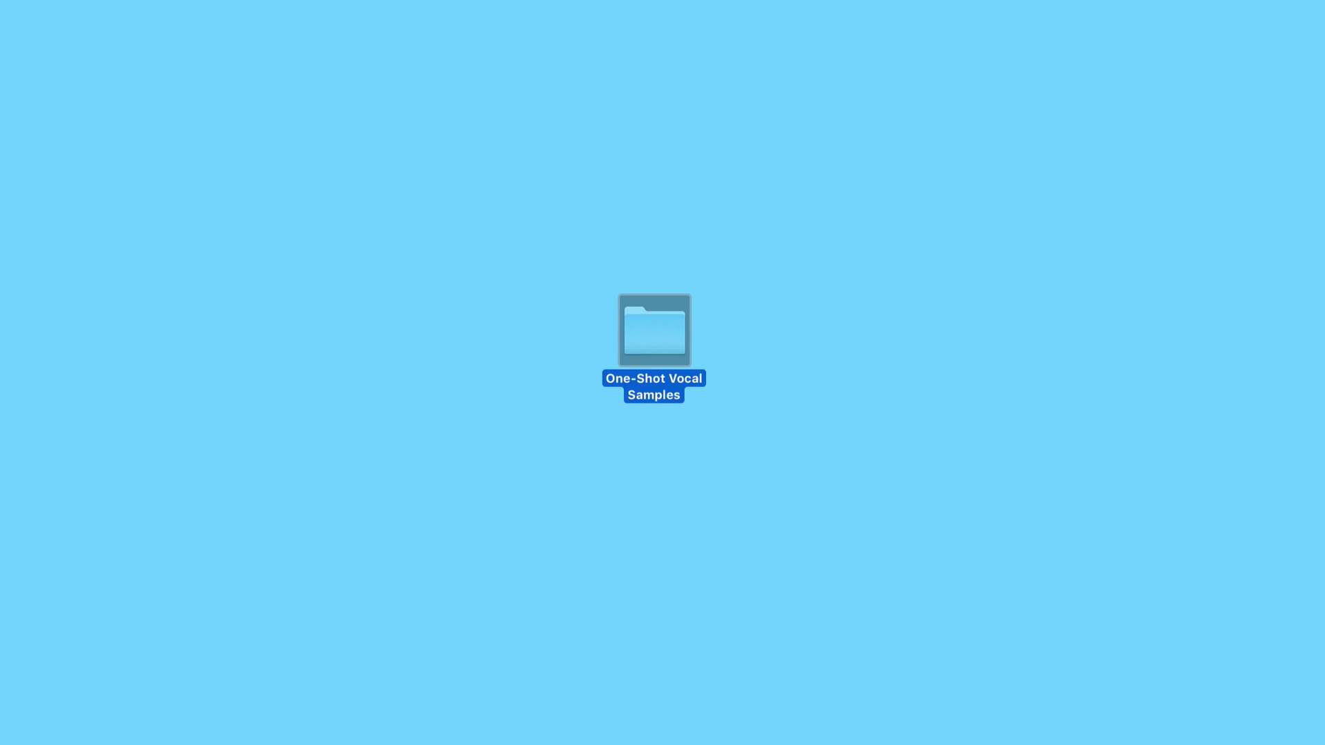
left_click(836, 379)
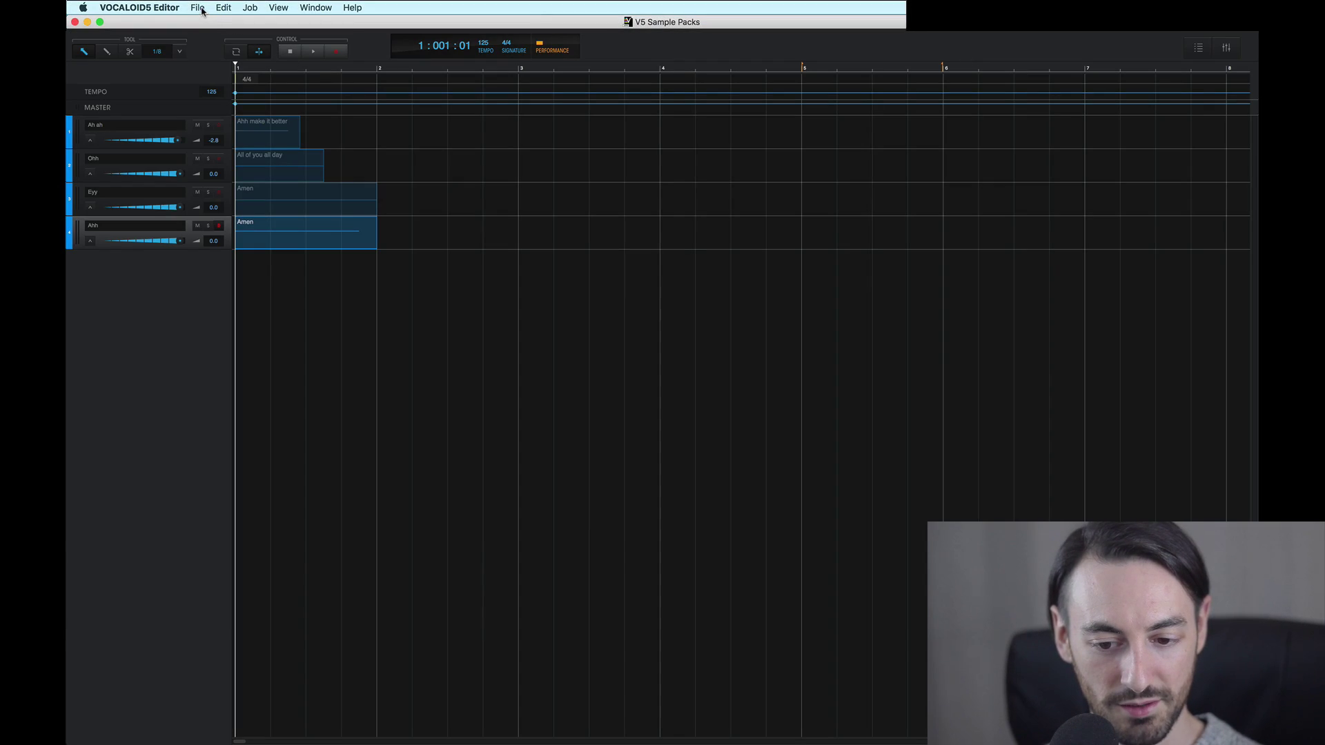
Set up a Multichannel Audio Mixdown with tracks Ah ah, Ohh, Eyy and Ahh all selected
left_click(198, 7)
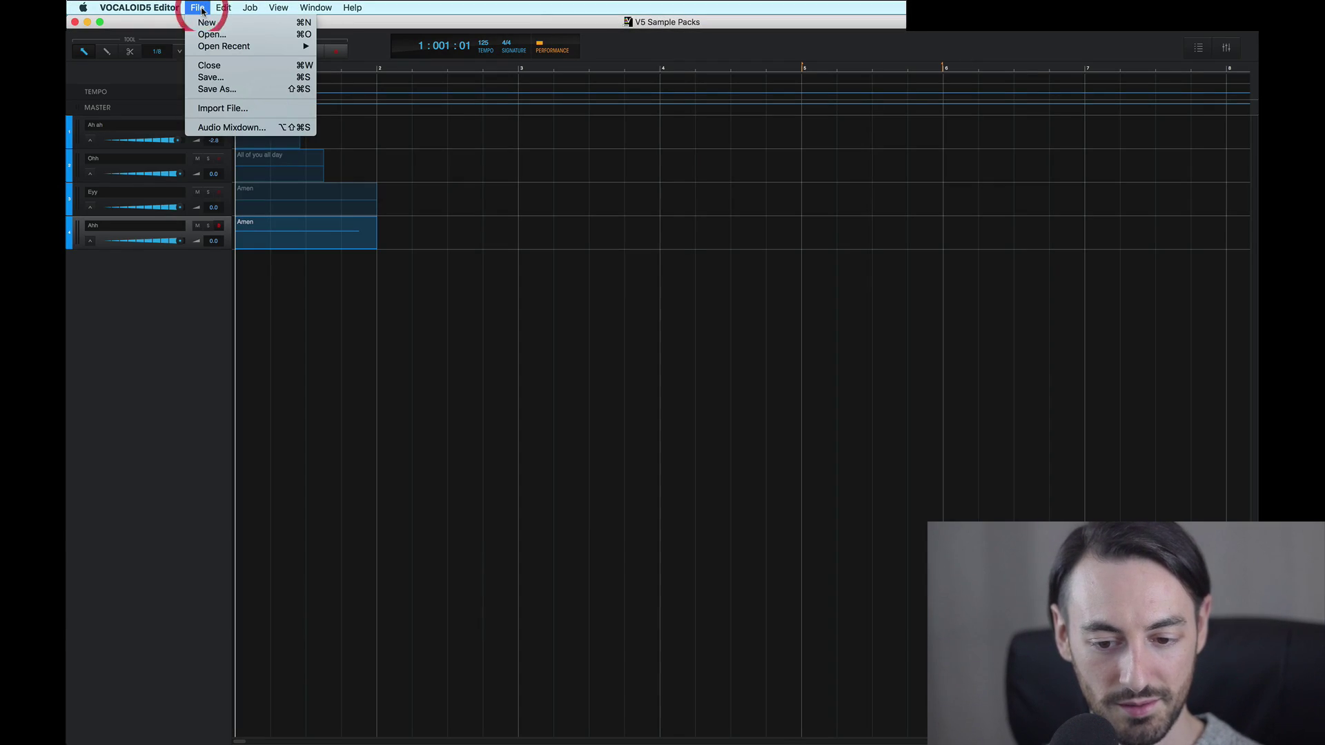
left_click(222, 126)
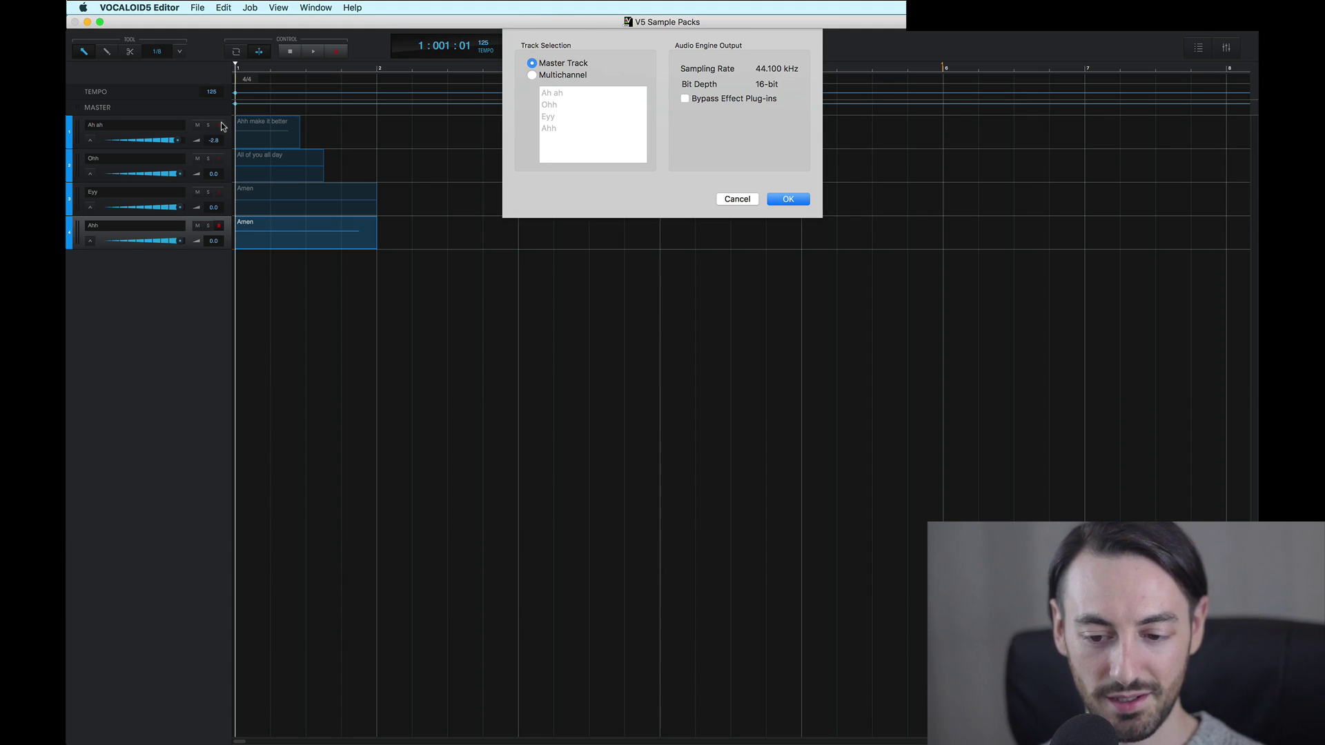
left_click(559, 76)
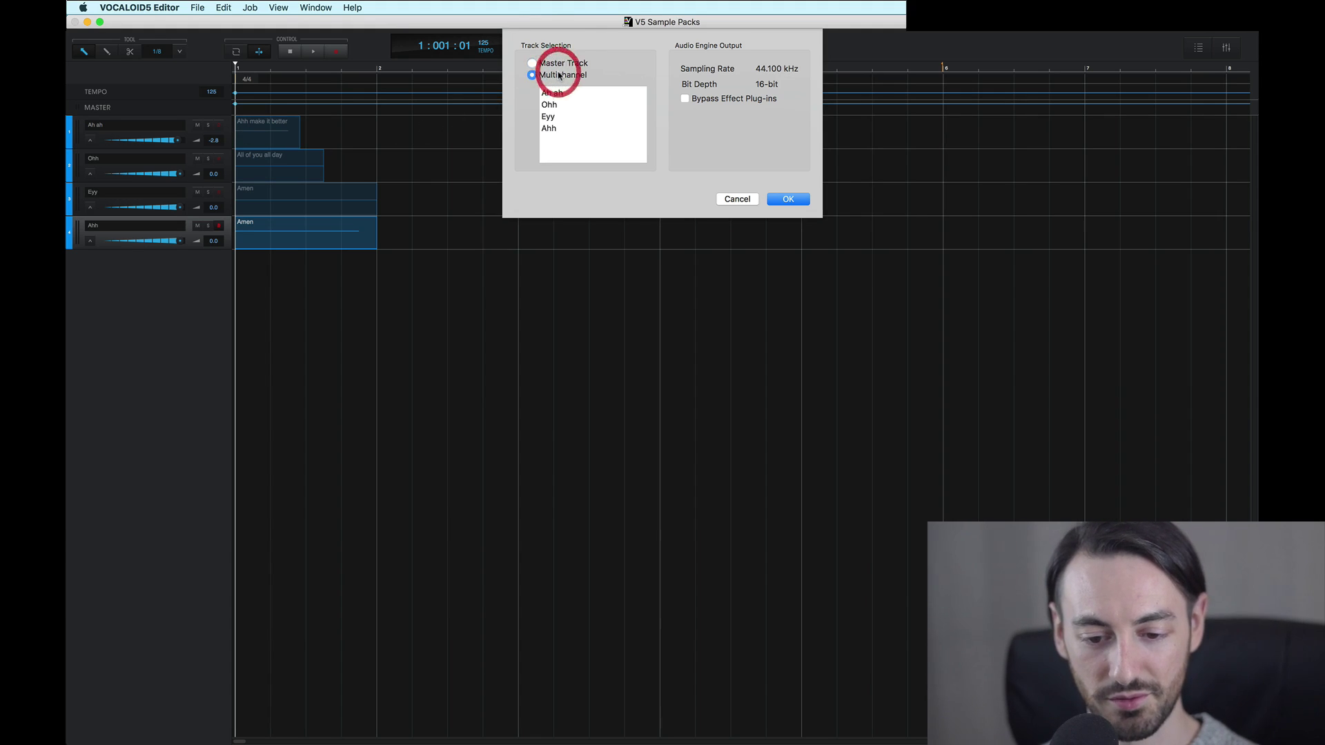
left_click(578, 93)
left_click(577, 104)
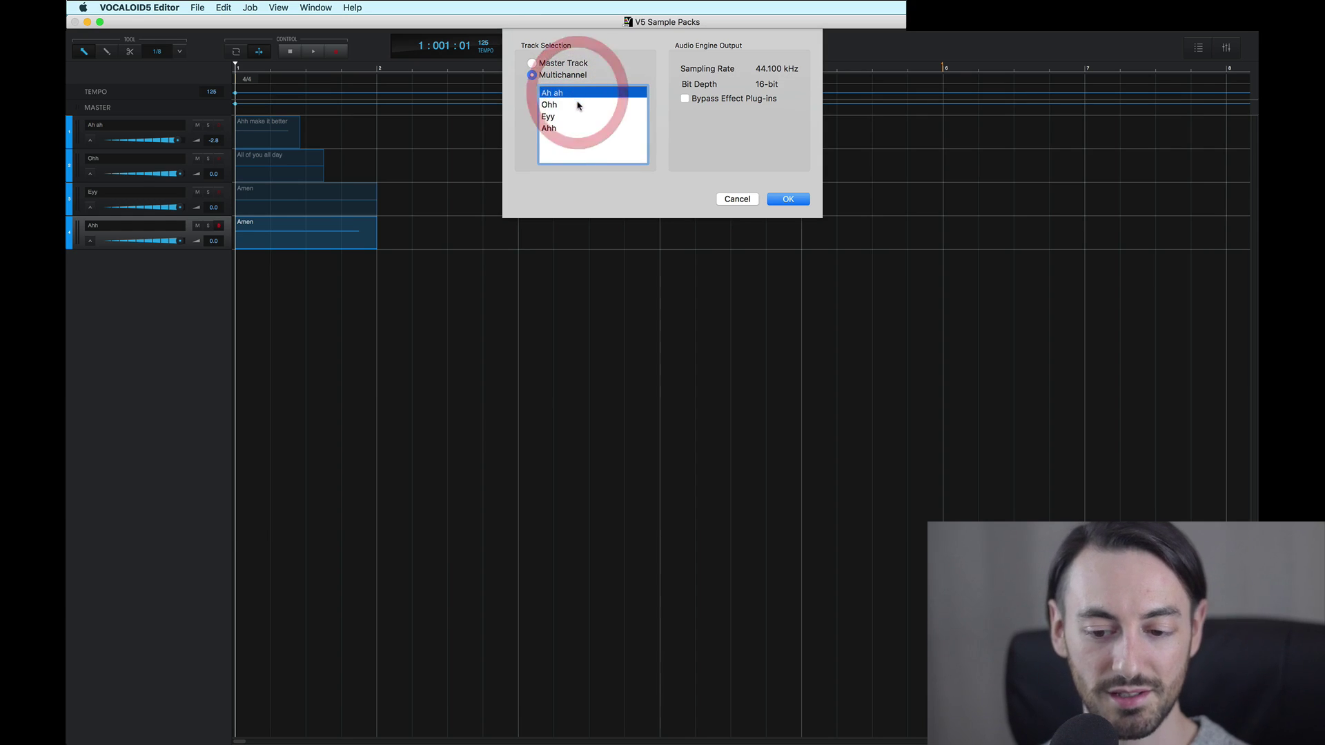
left_click(577, 116)
left_click(577, 128)
left_click(579, 94)
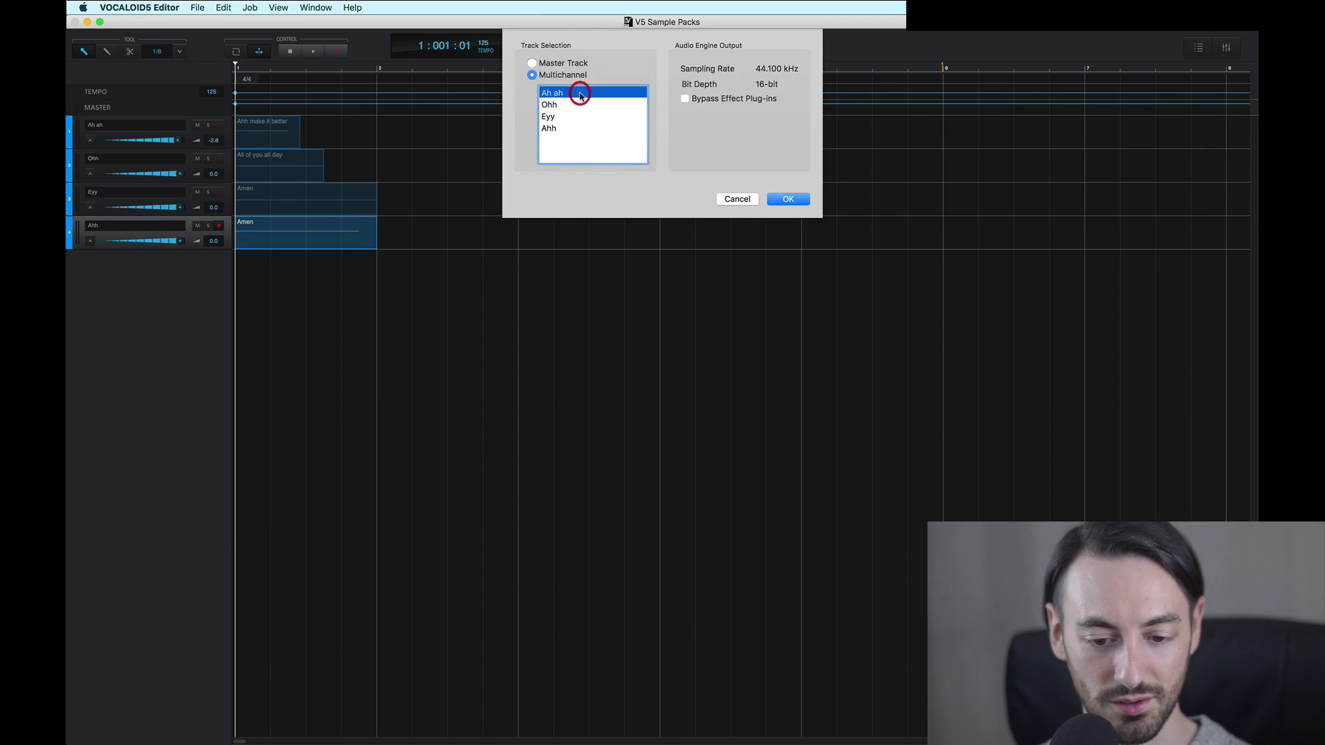
key("shift+Down")
key("shift+Down")
key("shift+Down")
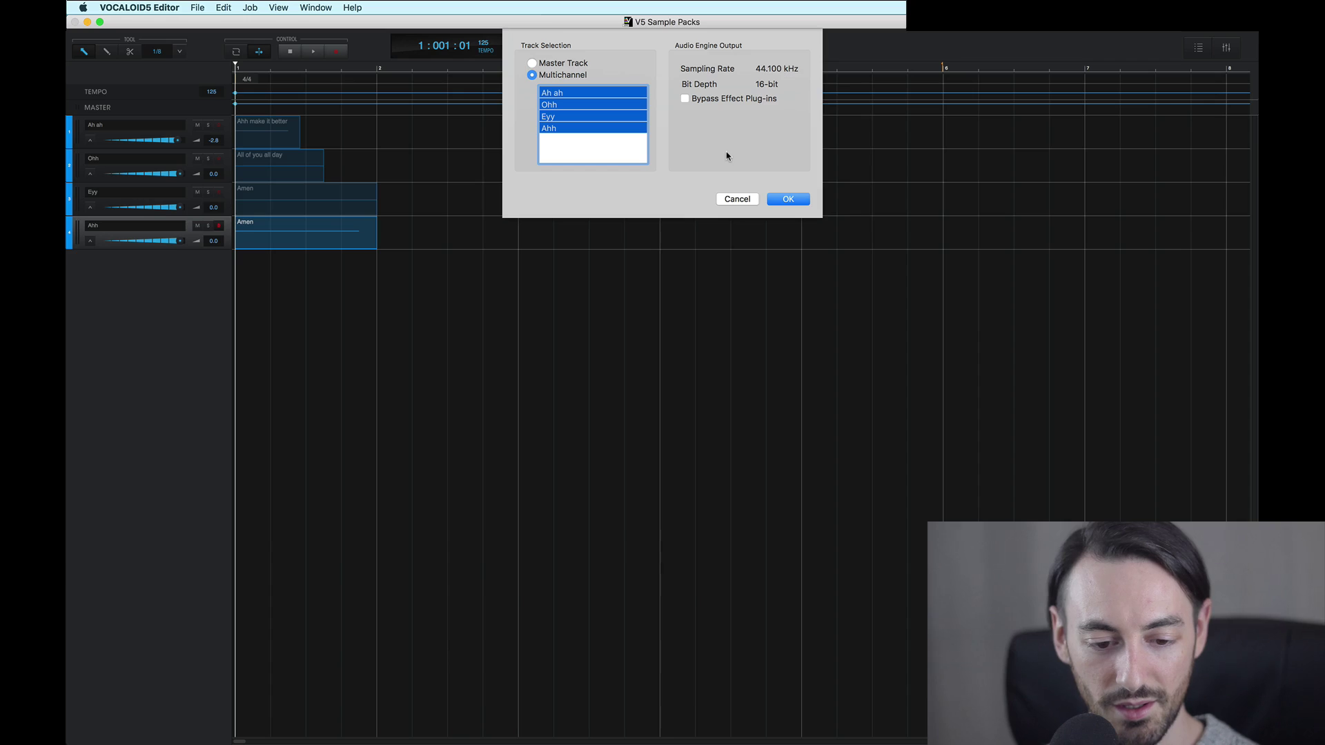
Keep effect plug-ins and export the mixdown into the One-Shot Vocal Samples folder
left_click(685, 98)
left_click(685, 99)
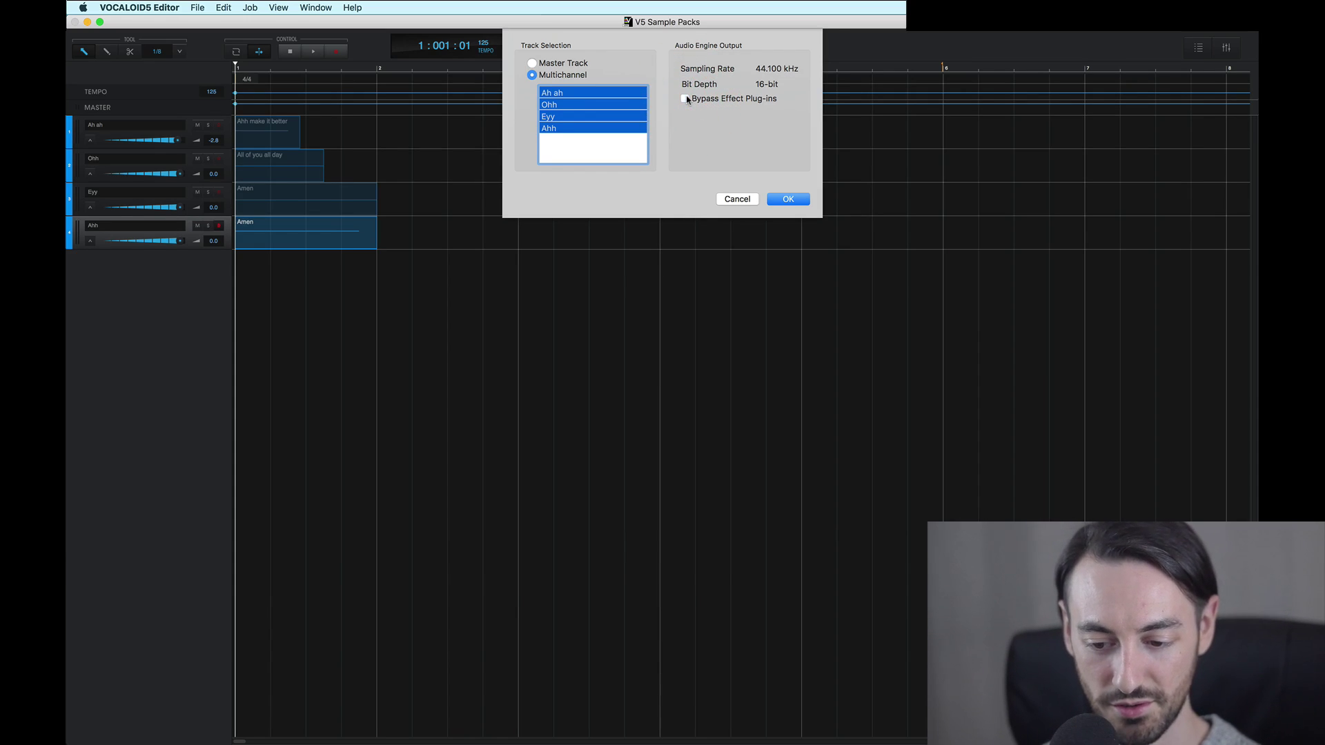
left_click(781, 198)
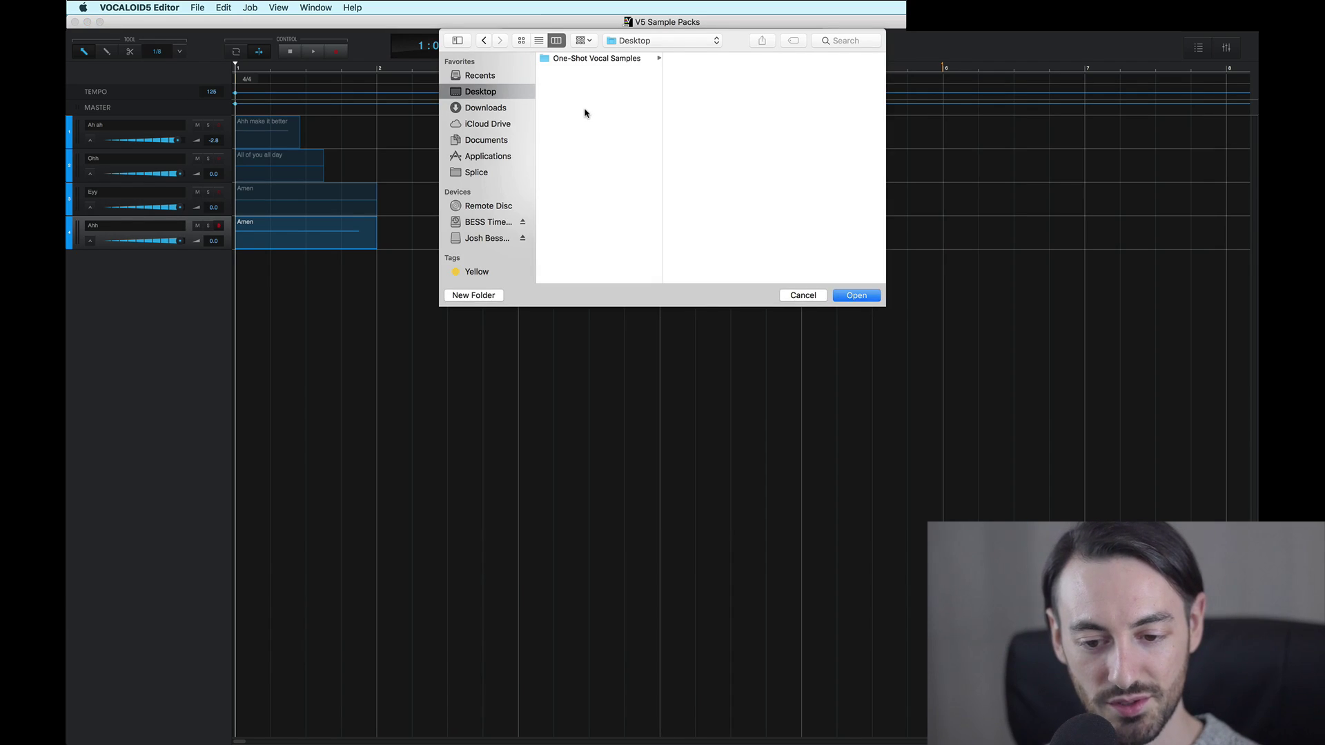
left_click(618, 59)
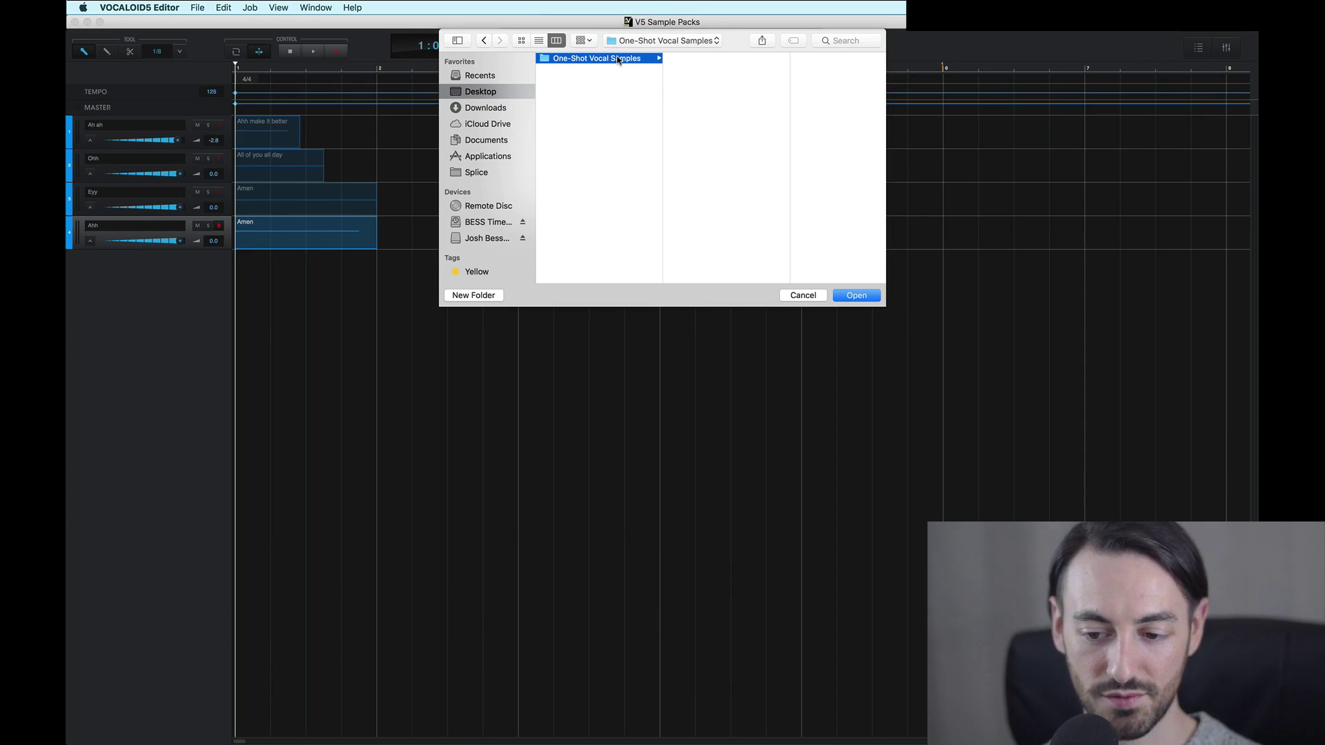
left_click(861, 295)
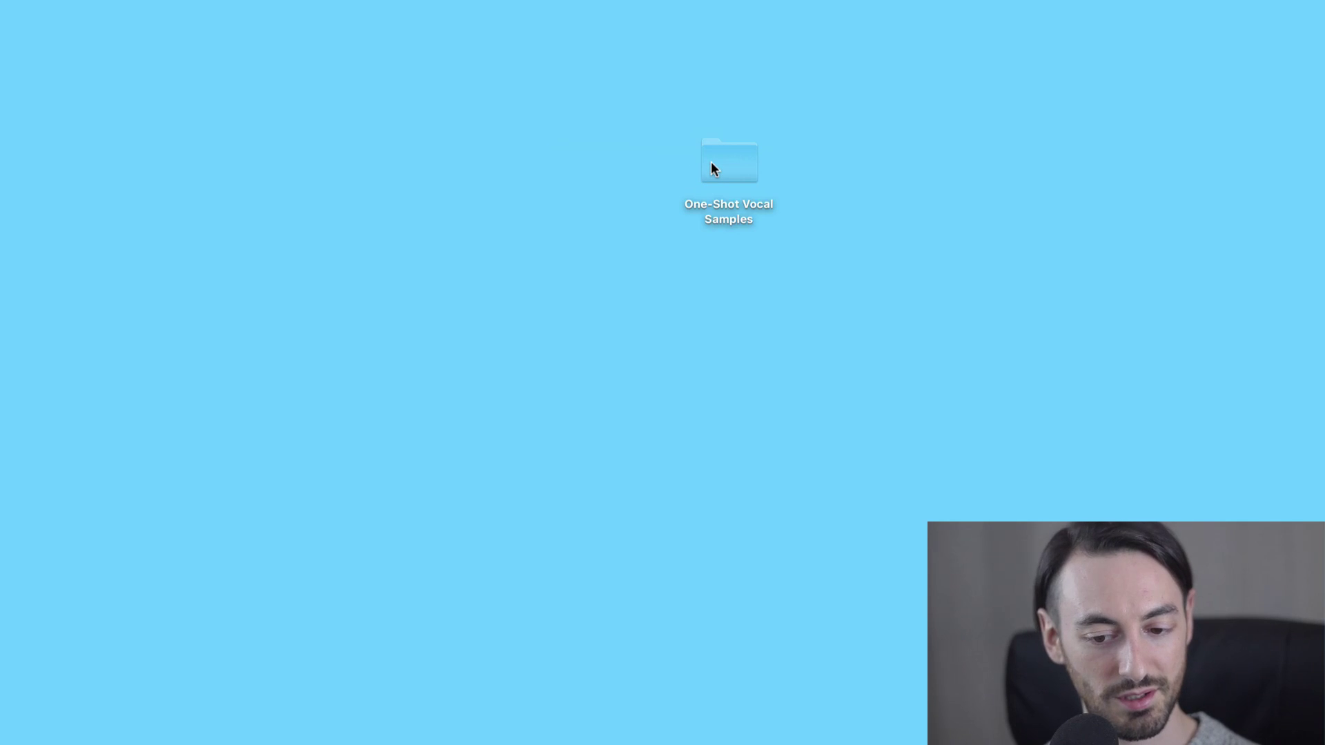
Open One-Shot Vocal Samples and preview Ah ah.wav, Ahh.wav, Eyy.wav and Ohh.wav in Quick Look
double_click(712, 164)
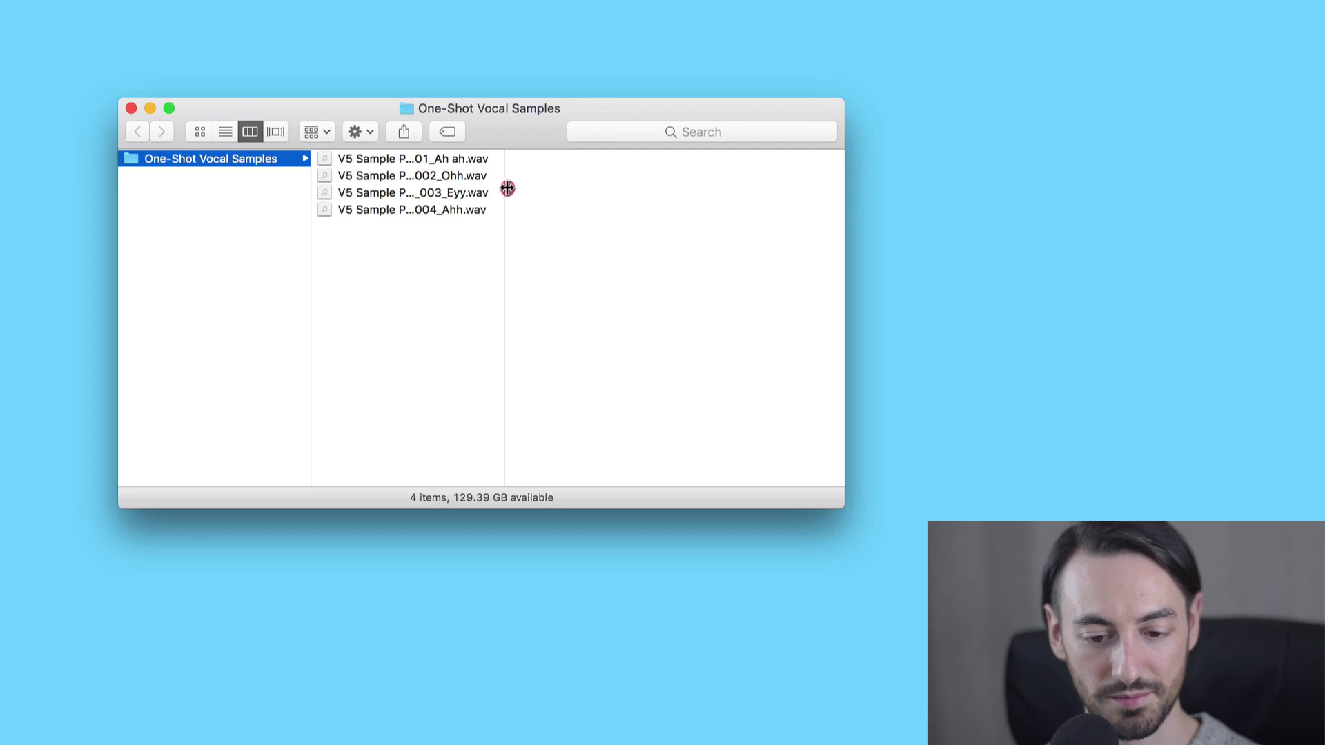
left_click_drag(504, 186, 605, 186)
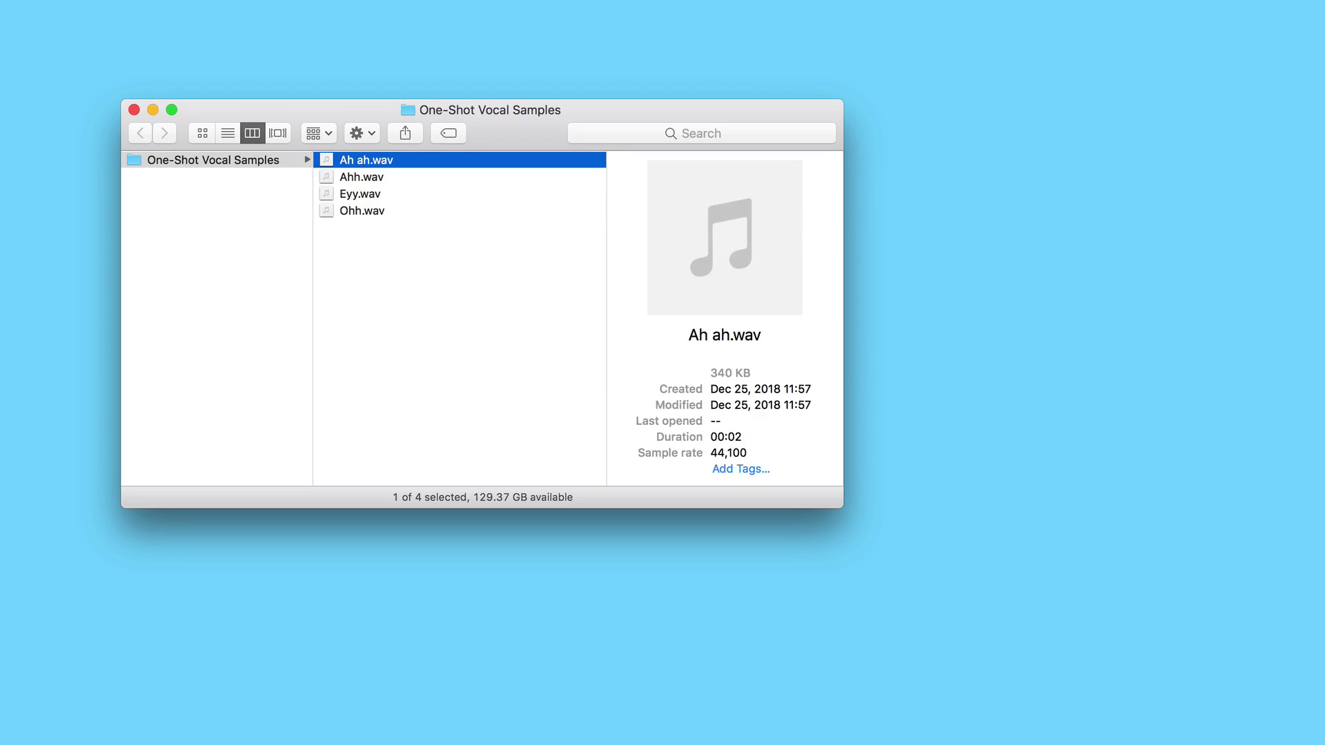
key("space")
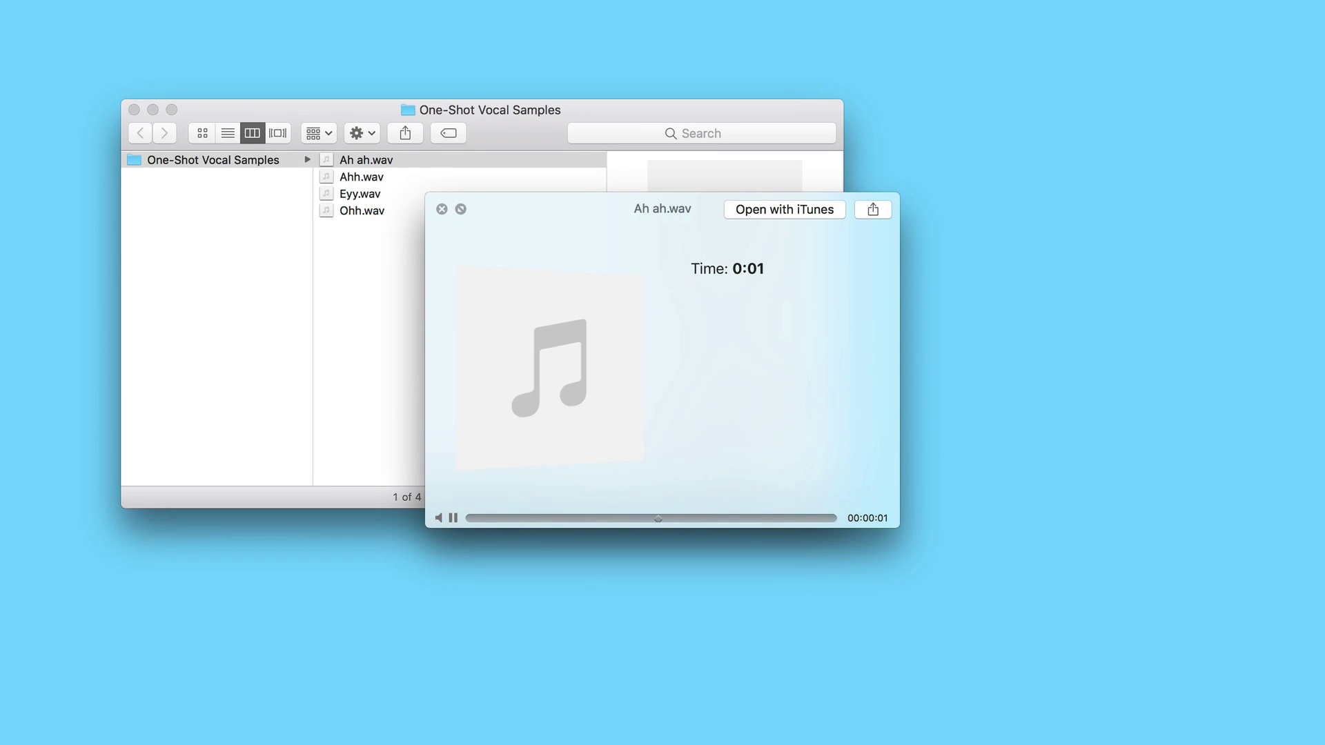
key("Down")
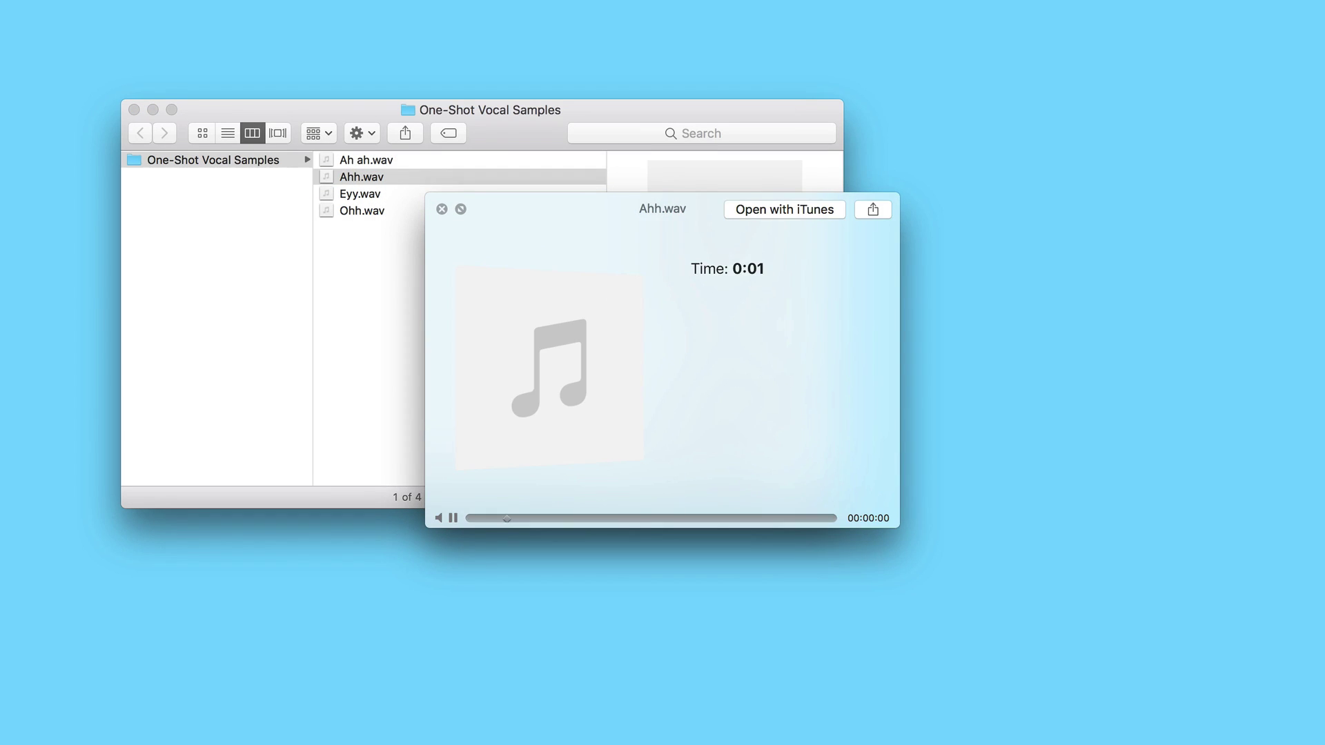
key("Down")
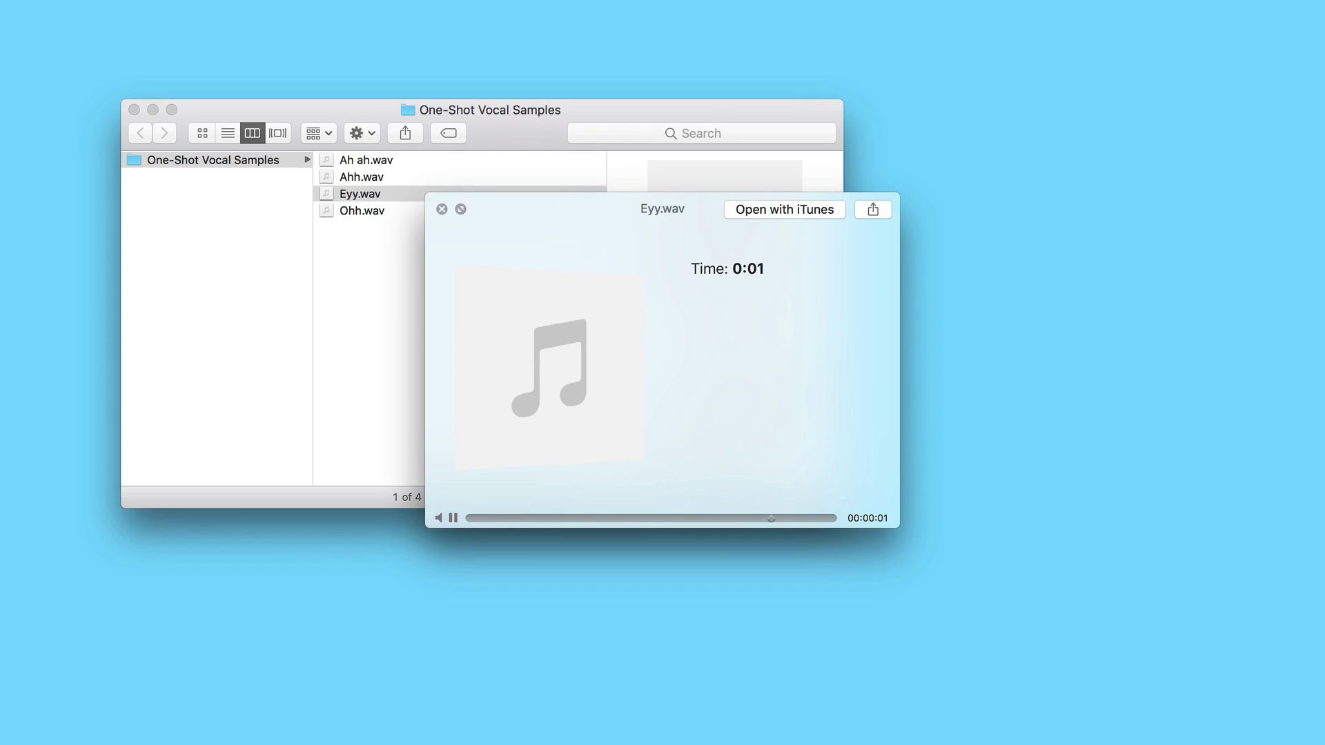
key("Down")
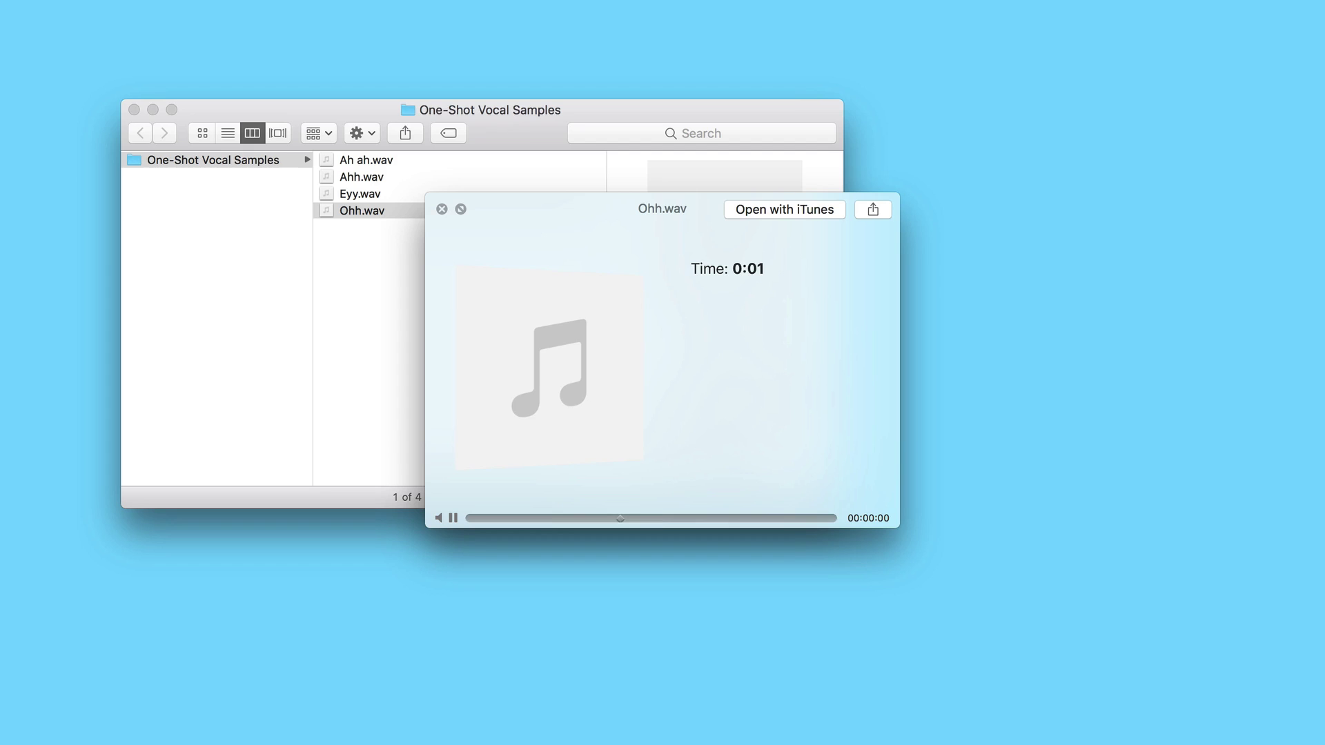
Close the Quick Look preview of the exported WAV files
key("space")
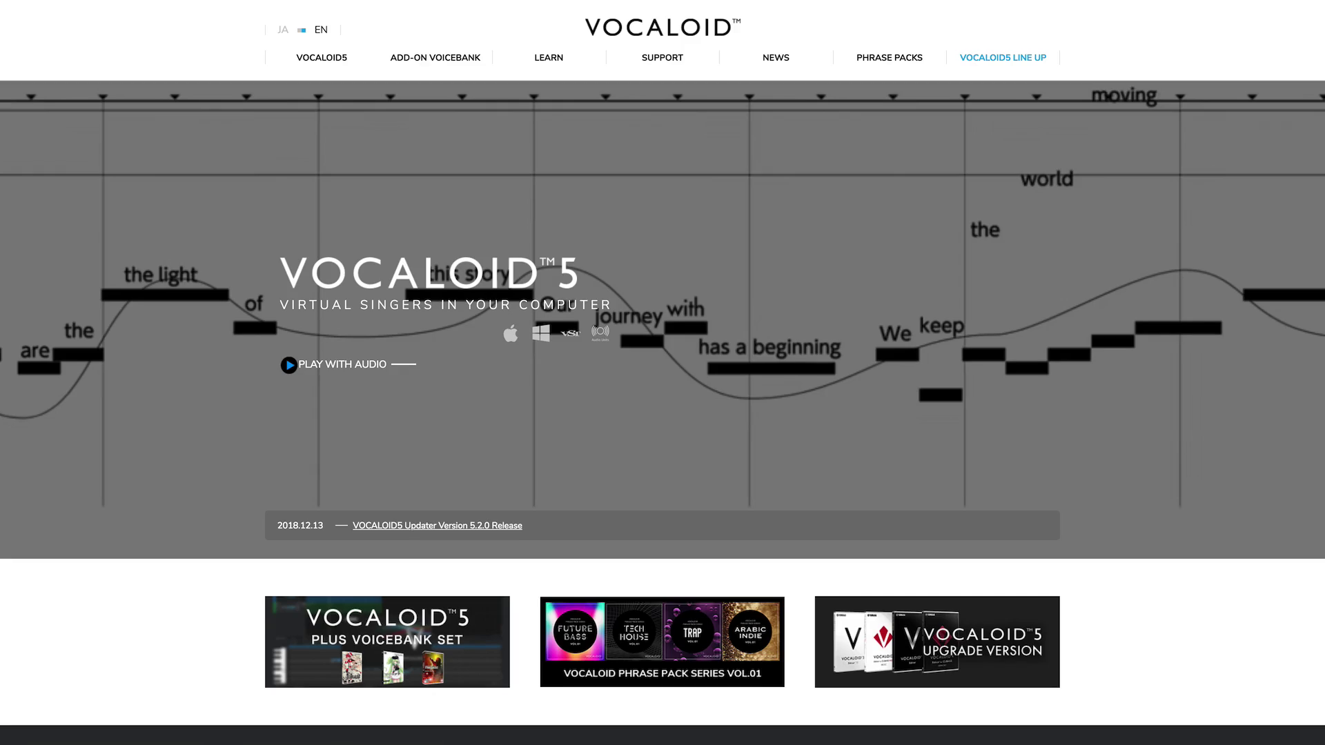
Scroll the VOCALOID5 homepage down to Learning Contents, showing Getting Started with VOCALOID5
scroll(662, 373, "down", 10)
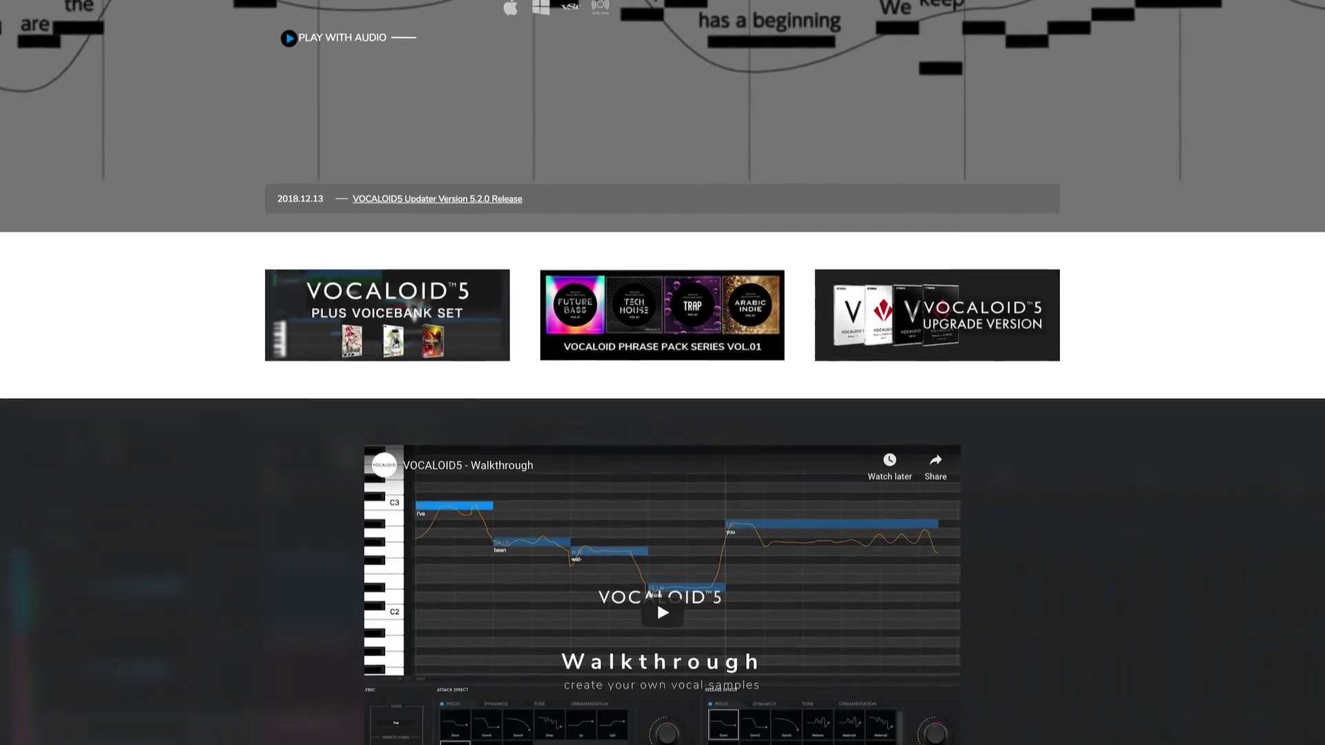
scroll(663, 372, "down", 20)
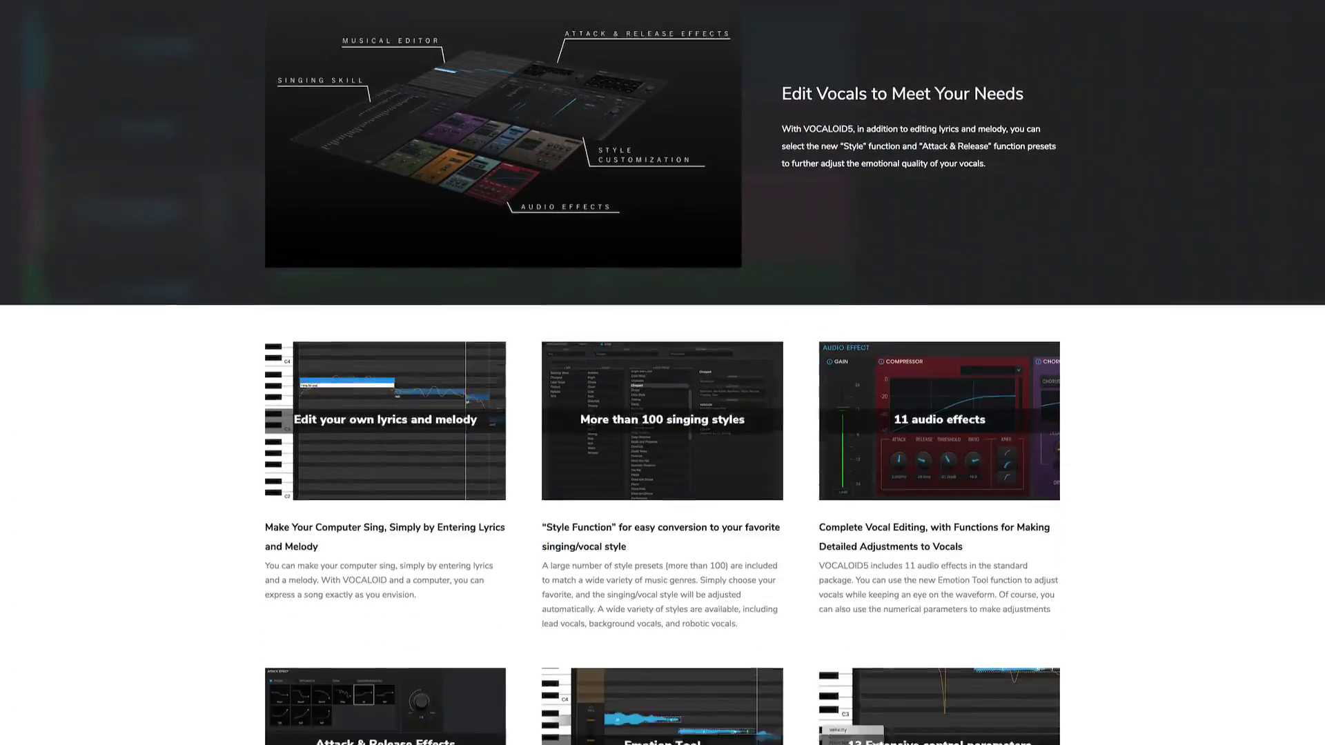
scroll(663, 373, "down", 10)
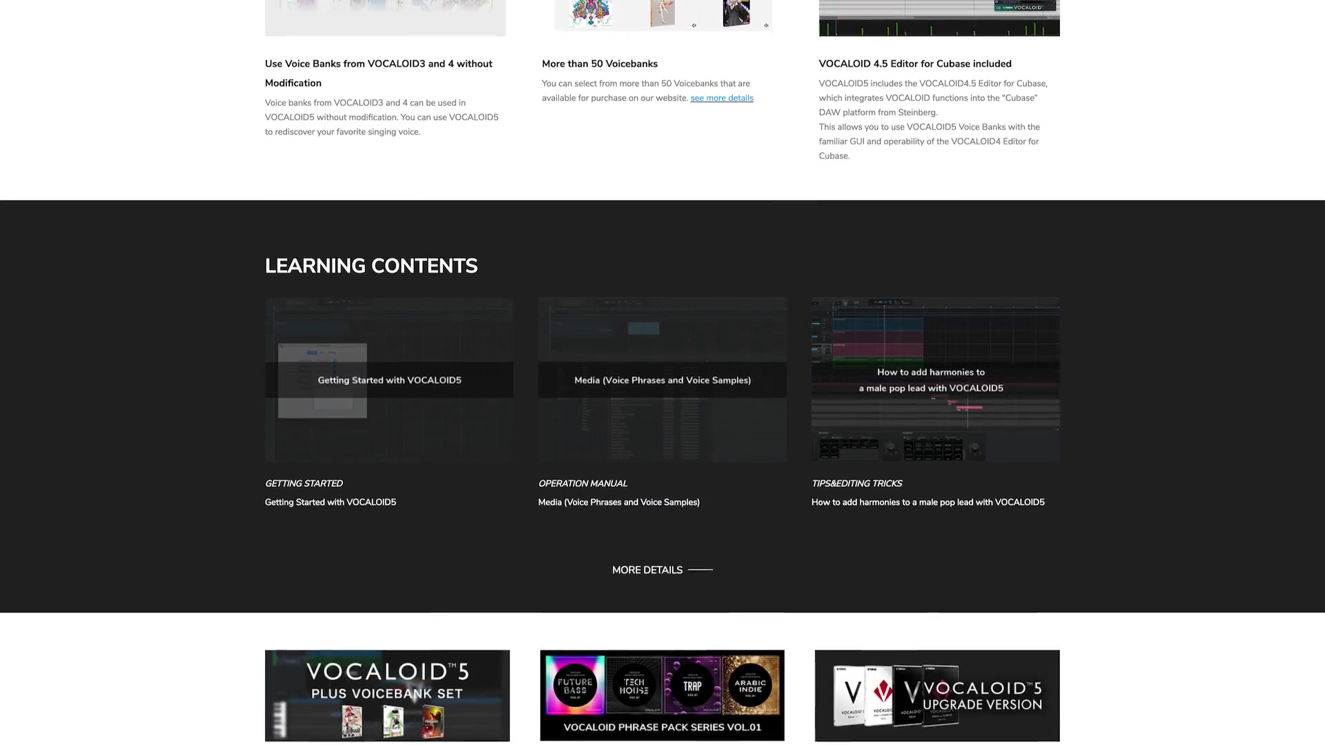